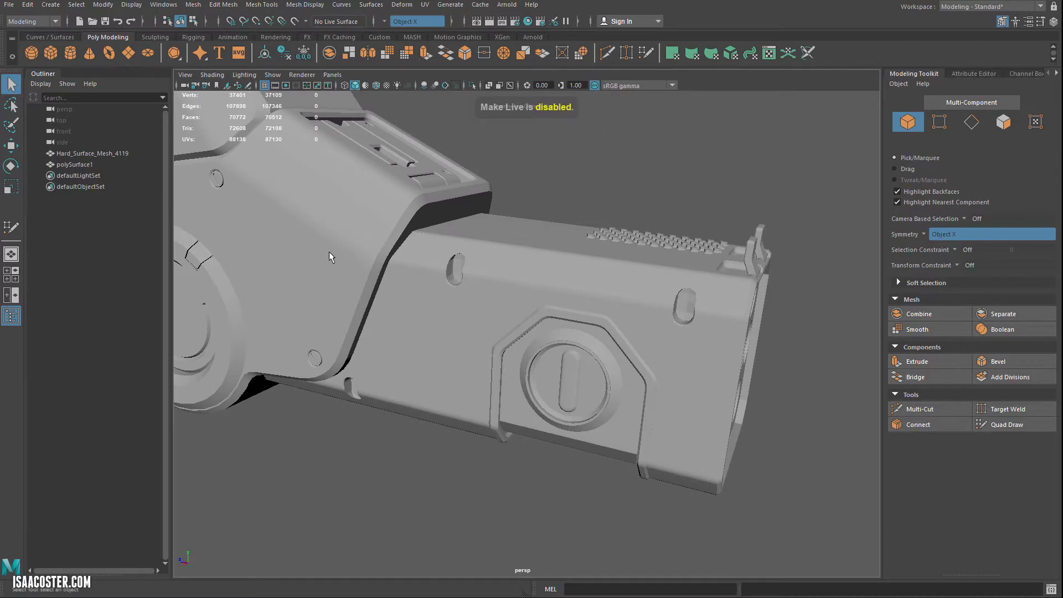
# - Select the Hard_Surface_Mesh_4119 object and create a new Blinn material in the Hypershade
pyautogui.click(328, 254)
pyautogui.keyDown('alt'); pyautogui.moveTo(604, 150); pyautogui.dragTo(599, 153); pyautogui.keyUp('alt')
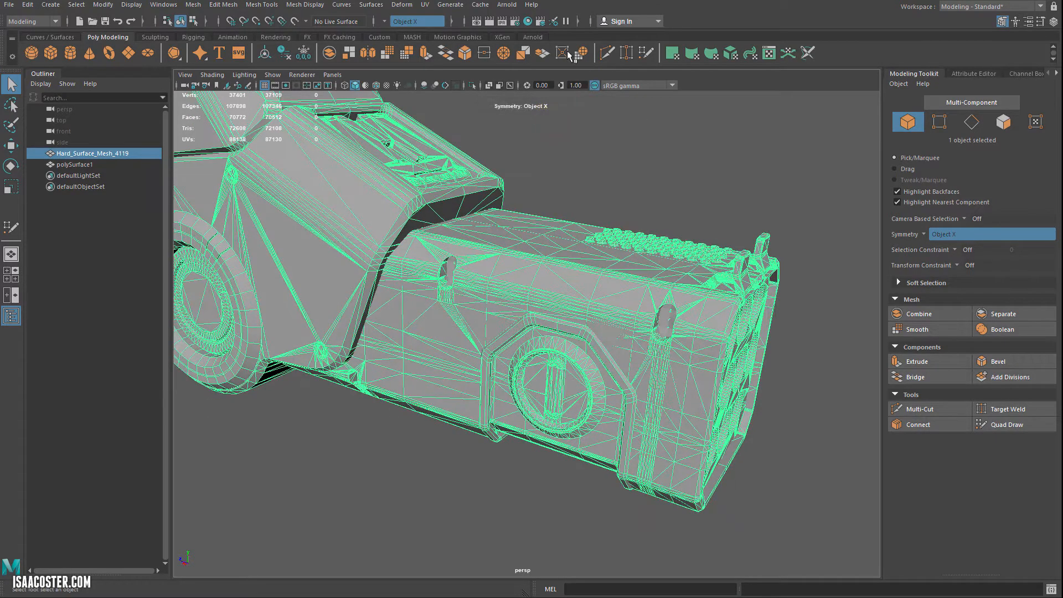
pyautogui.click(528, 22)
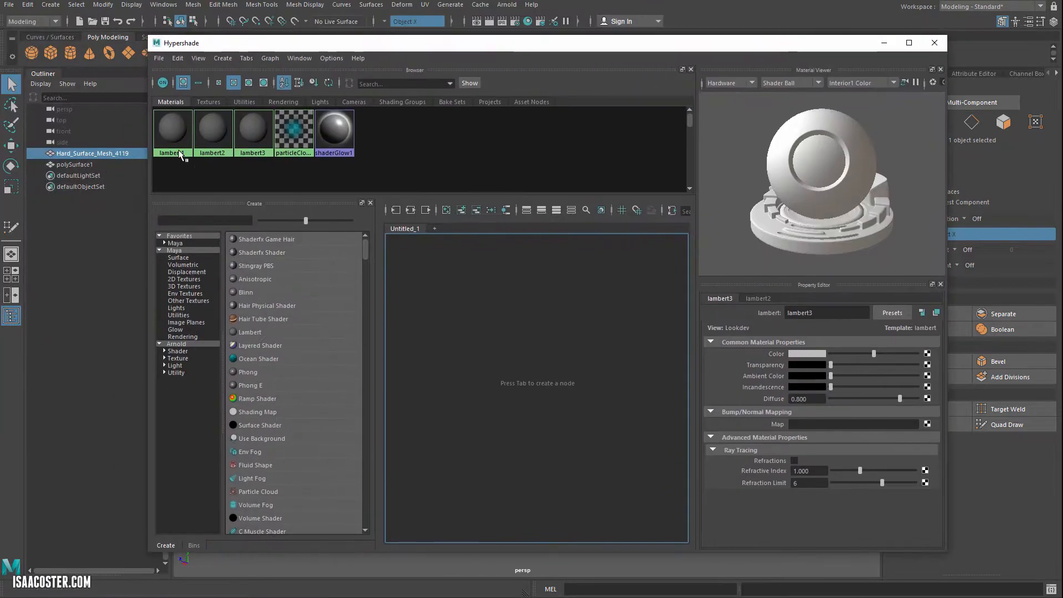
pyautogui.click(247, 293)
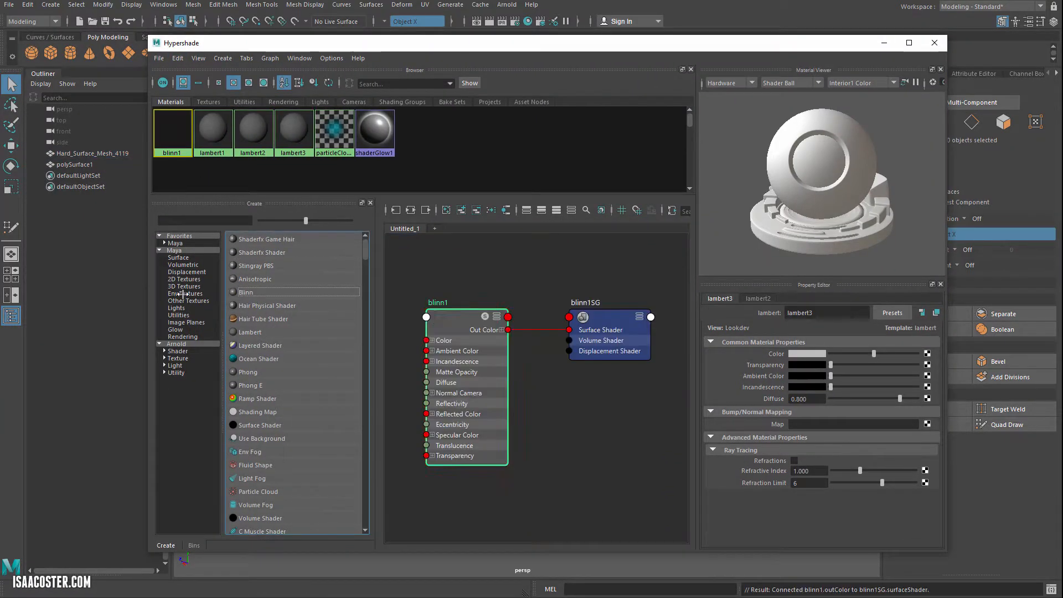
pyautogui.moveTo(278, 48); pyautogui.dragTo(683, 128)
# - Assign the blinn1 material to Hard_Surface_Mesh_4119 and close the Hypershade
pyautogui.click(332, 256)
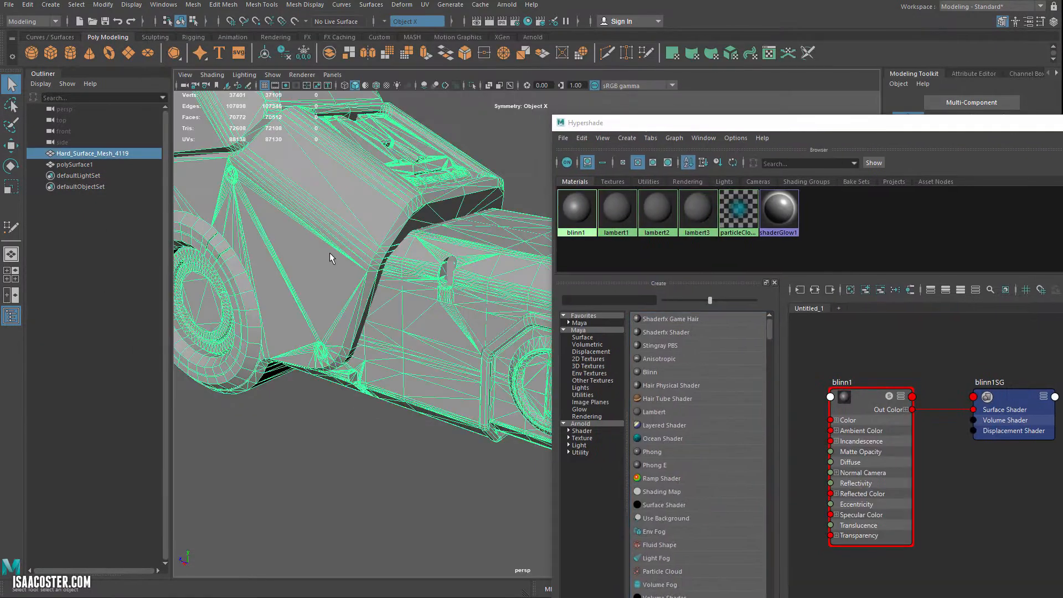
pyautogui.rightClick(572, 210)
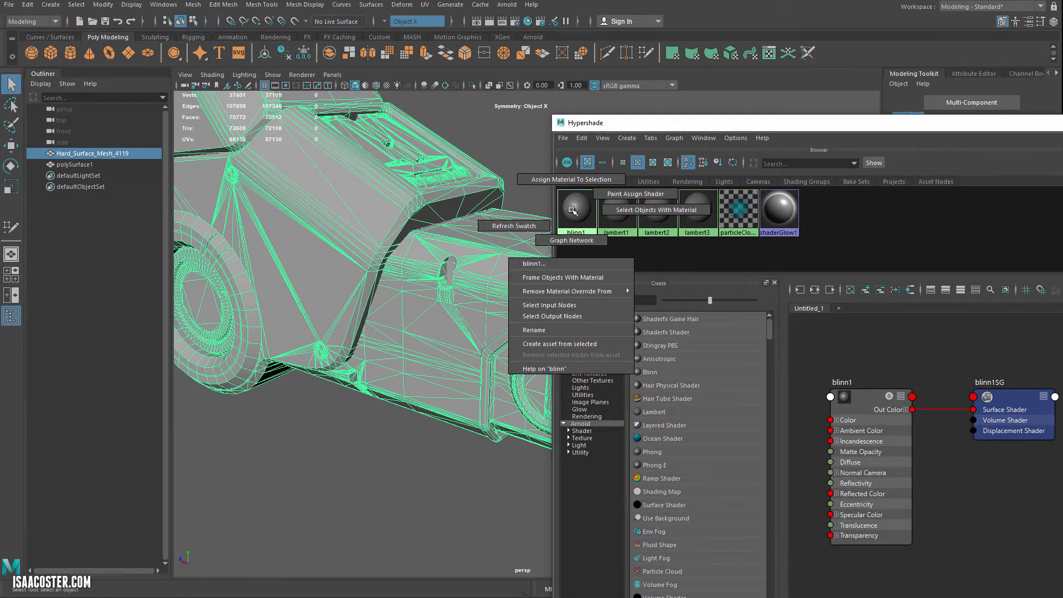
pyautogui.click(498, 235)
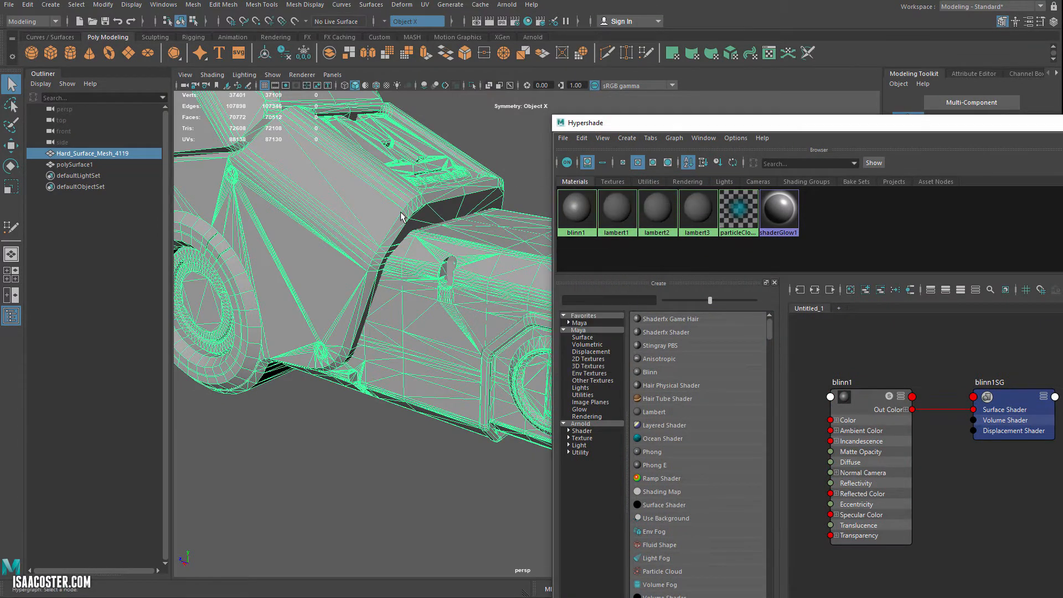
pyautogui.click(579, 211)
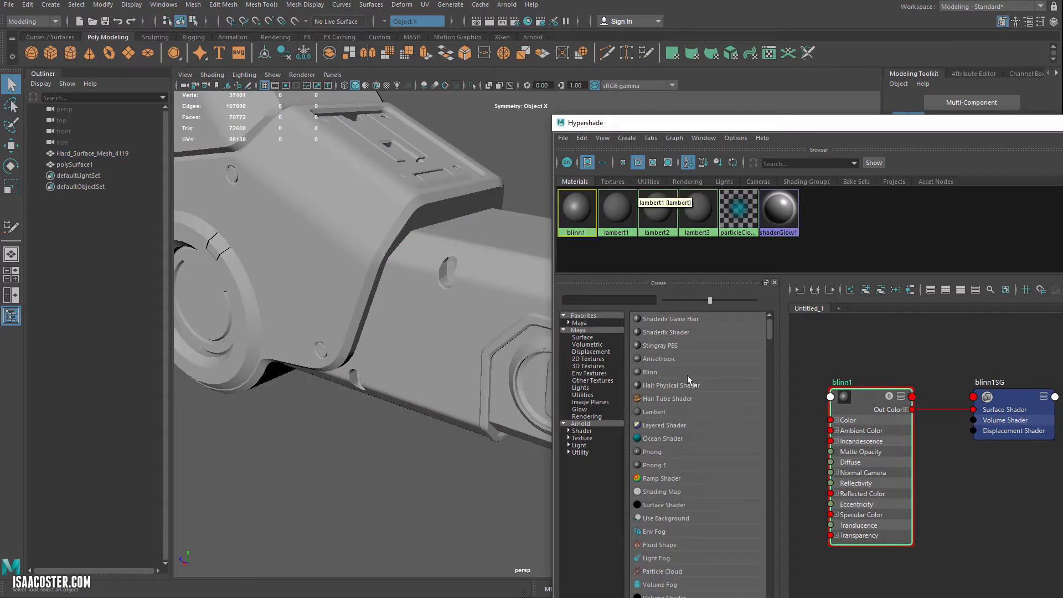
pyautogui.click(543, 415)
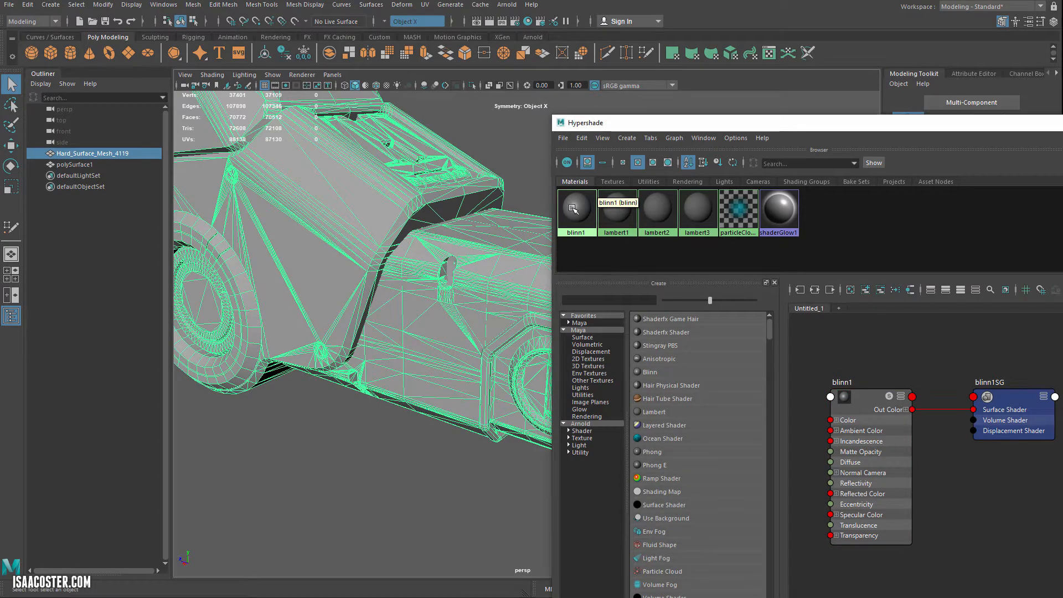
pyautogui.rightClick(573, 209)
pyautogui.click(565, 184)
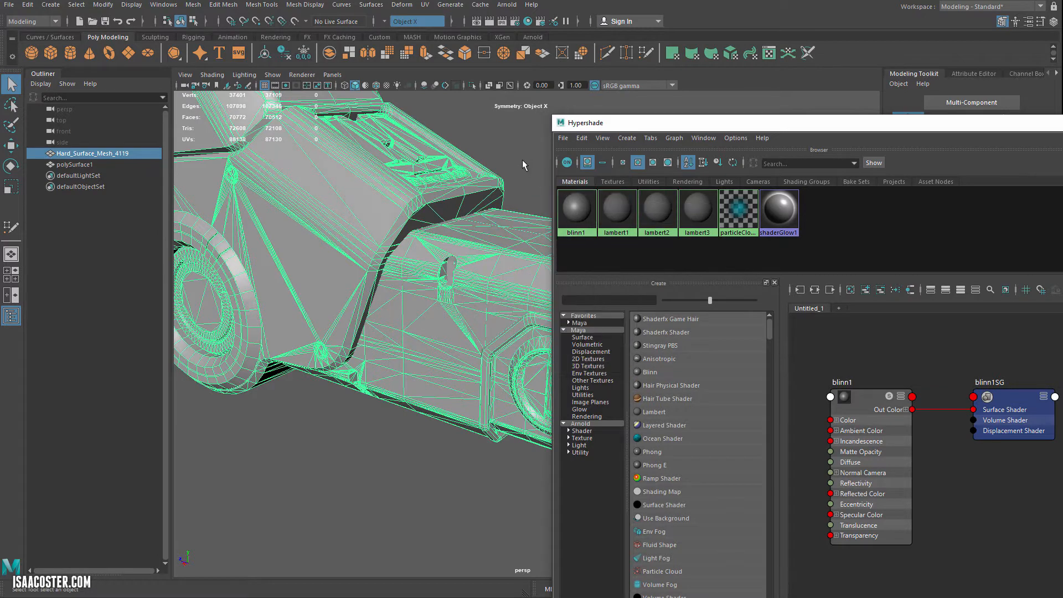
pyautogui.click(523, 166)
pyautogui.keyDown('alt'); pyautogui.moveTo(502, 271); pyautogui.dragTo(311, 507); pyautogui.keyUp('alt')
pyautogui.moveTo(1010, 117); pyautogui.dragTo(750, 108)
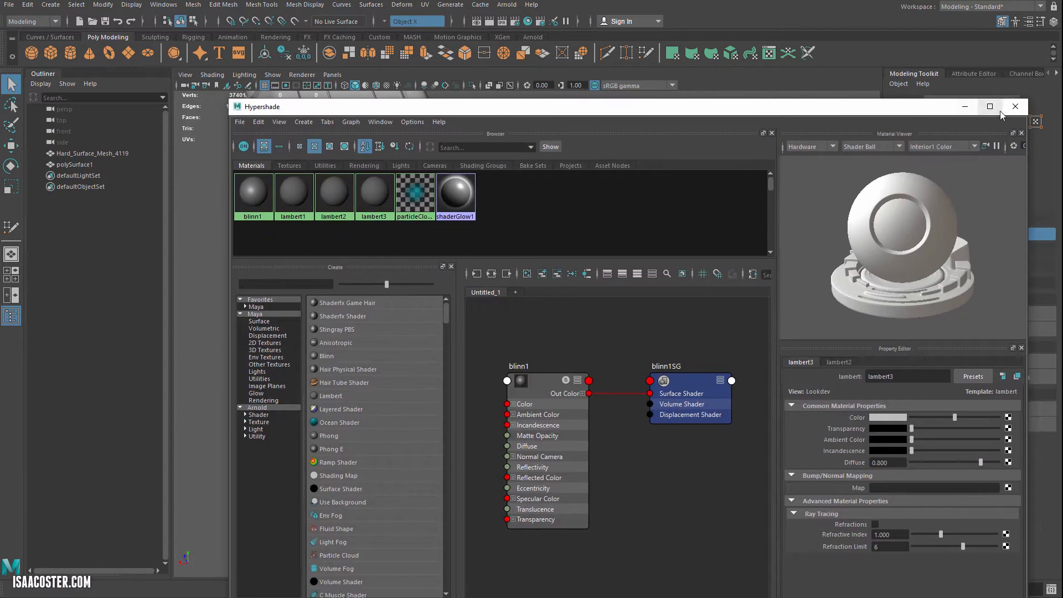
pyautogui.click(1017, 106)
# - Make Hard_Surface_Mesh_4119 the live surface
pyautogui.keyDown('alt'); pyautogui.moveTo(443, 327); pyautogui.dragTo(498, 281); pyautogui.keyUp('alt')
pyautogui.keyDown('alt'); pyautogui.moveTo(498, 281); pyautogui.dragTo(651, 231, button='middle'); pyautogui.keyUp('alt')
pyautogui.keyDown('alt'); pyautogui.moveTo(651, 231); pyautogui.dragTo(279, 226); pyautogui.keyUp('alt')
pyautogui.click(54, 164)
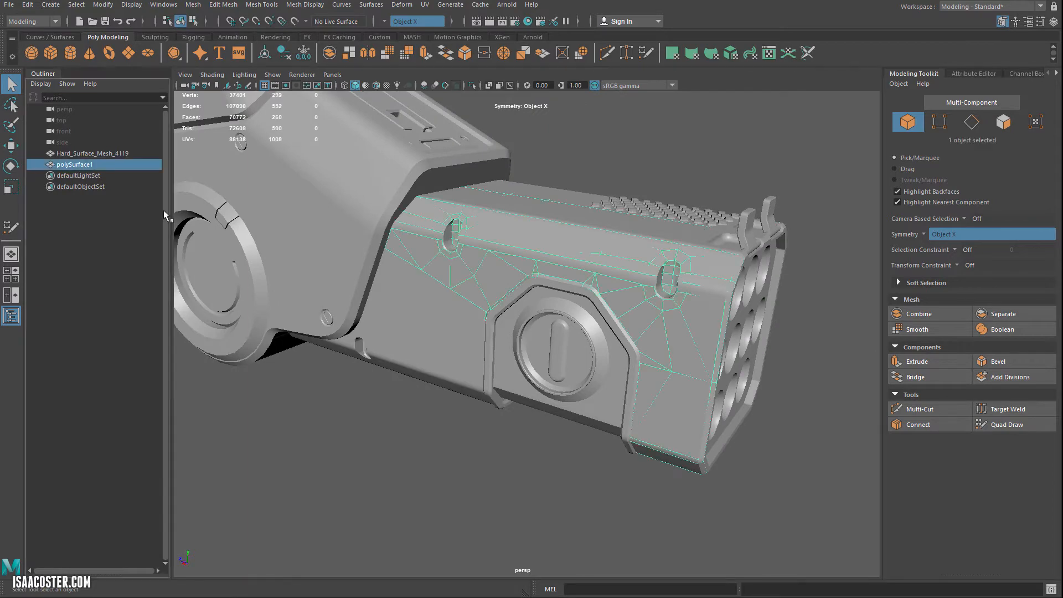
pyautogui.click(302, 216)
pyautogui.click(295, 22)
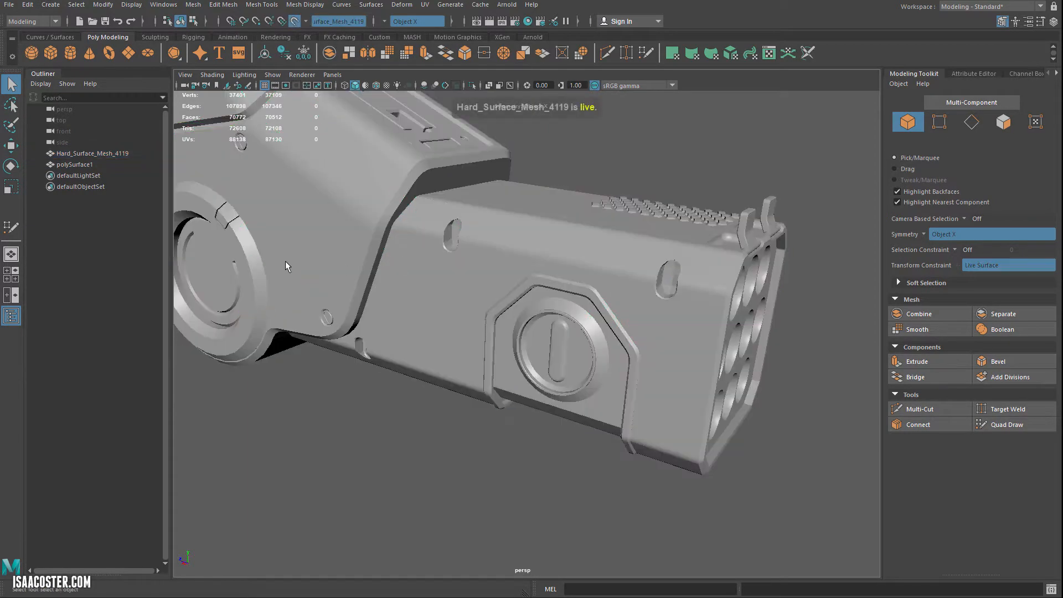
# - Select the polySurface1 retopology mesh and activate Quad Draw on it
pyautogui.click(65, 165)
pyautogui.keyDown('alt'); pyautogui.moveTo(614, 285); pyautogui.dragTo(623, 285); pyautogui.keyUp('alt')
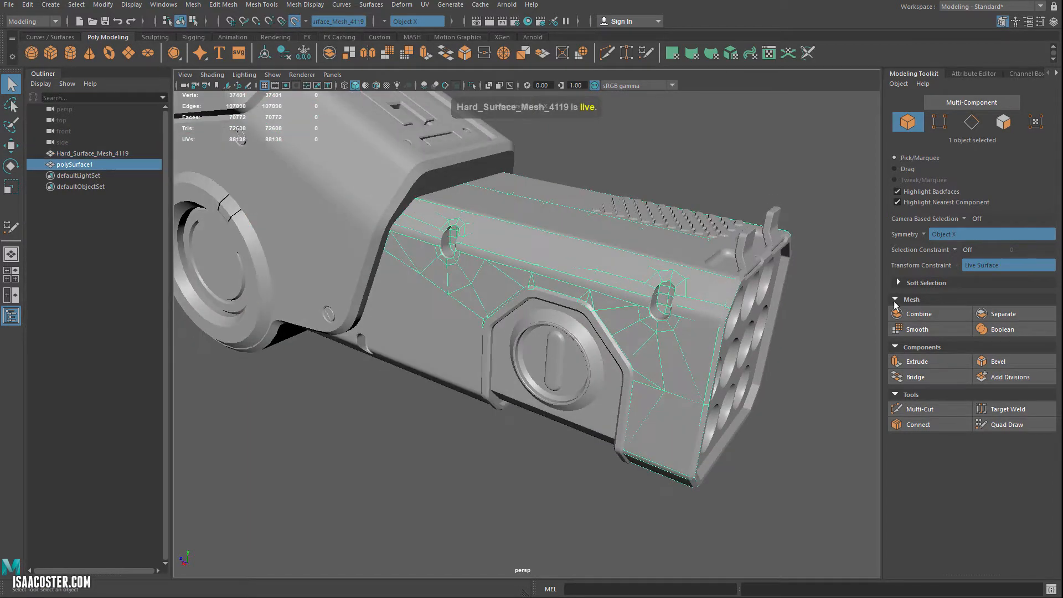
pyautogui.click(1003, 424)
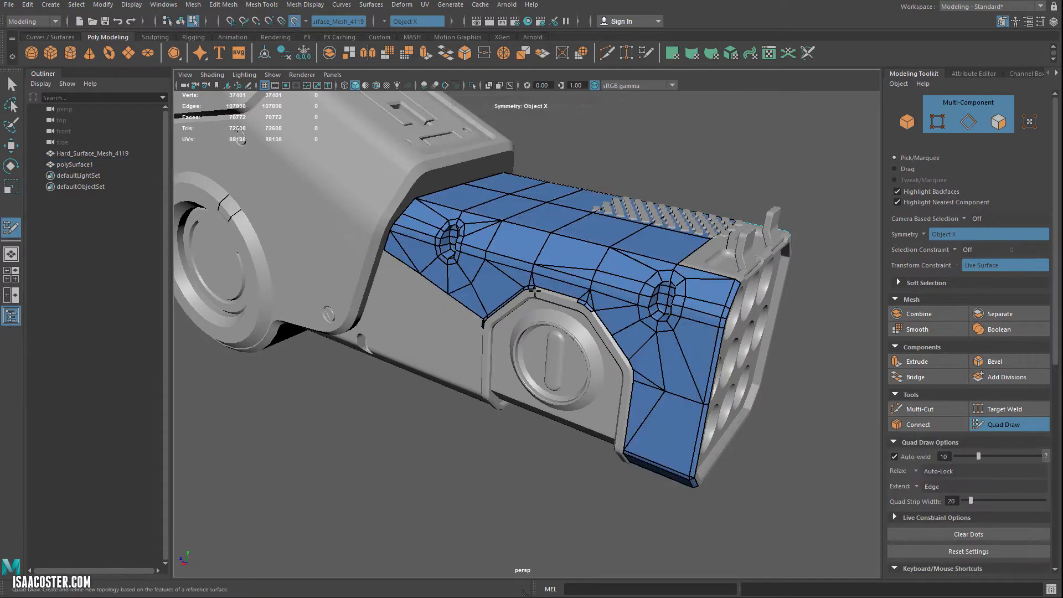
# - Place Quad Draw points along the inner edge of the muzzle's front rim, at the bottom centre, corners and side
pyautogui.moveTo(554, 333)
pyautogui.keyDown('alt'); pyautogui.mouseDown()
pyautogui.moveTo(587, 288)
pyautogui.moveTo(615, 310)
pyautogui.mouseUp(); pyautogui.keyUp('alt')
pyautogui.keyDown('alt'); pyautogui.moveTo(615, 310); pyautogui.dragTo(627, 348, button='right'); pyautogui.keyUp('alt')
pyautogui.keyDown('alt'); pyautogui.moveTo(628, 348); pyautogui.dragTo(546, 275); pyautogui.keyUp('alt')
pyautogui.keyDown('alt'); pyautogui.moveTo(546, 275); pyautogui.dragTo(543, 258, button='right'); pyautogui.keyUp('alt')
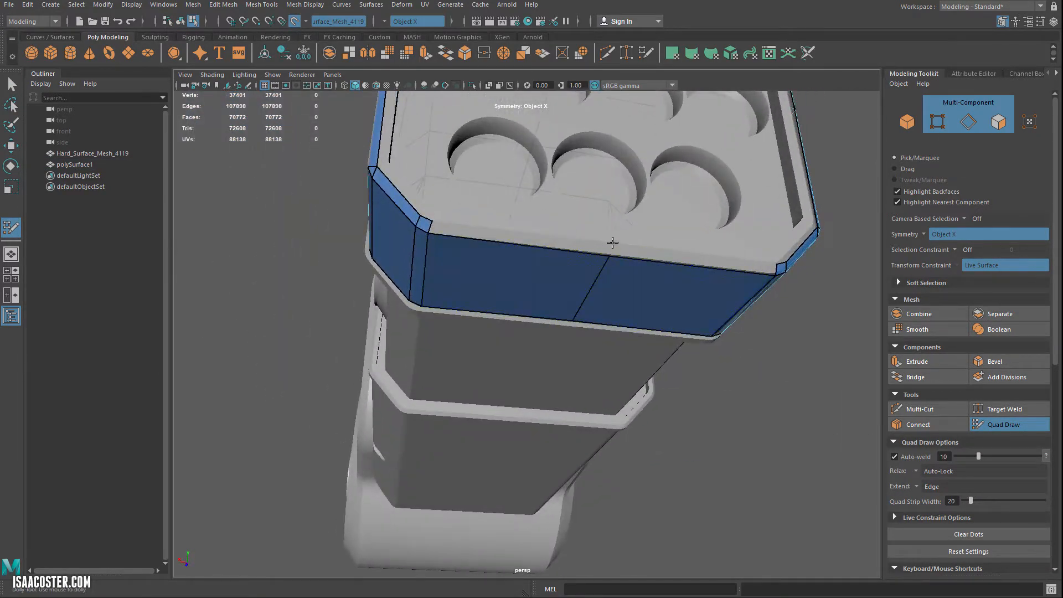
pyautogui.moveTo(598, 241)
pyautogui.mouseDown()
pyautogui.moveTo(616, 244)
pyautogui.moveTo(609, 254)
pyautogui.moveTo(630, 265)
pyautogui.moveTo(620, 283)
pyautogui.moveTo(503, 351)
pyautogui.moveTo(498, 316)
pyautogui.mouseUp()
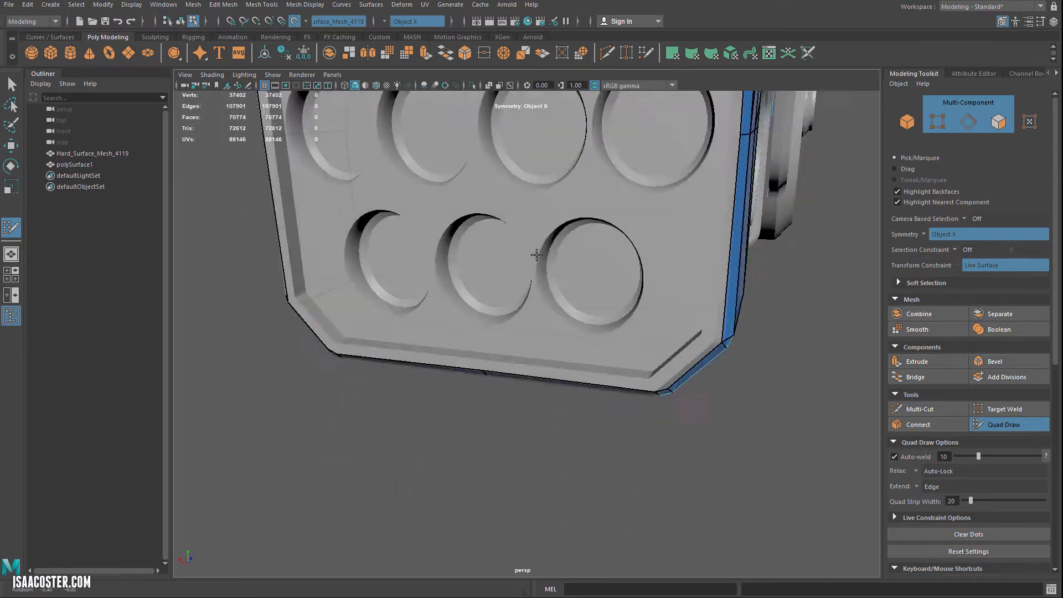
pyautogui.keyDown('alt'); pyautogui.moveTo(499, 315); pyautogui.dragTo(503, 293, button='right'); pyautogui.keyUp('alt')
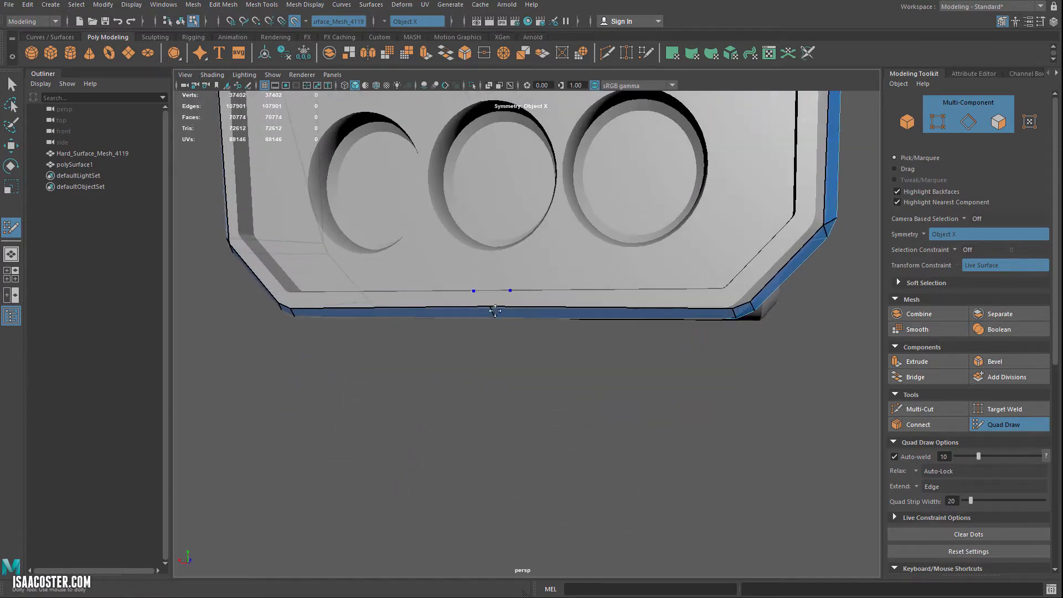
pyautogui.keyDown('alt'); pyautogui.moveTo(495, 311); pyautogui.dragTo(501, 320); pyautogui.keyUp('alt')
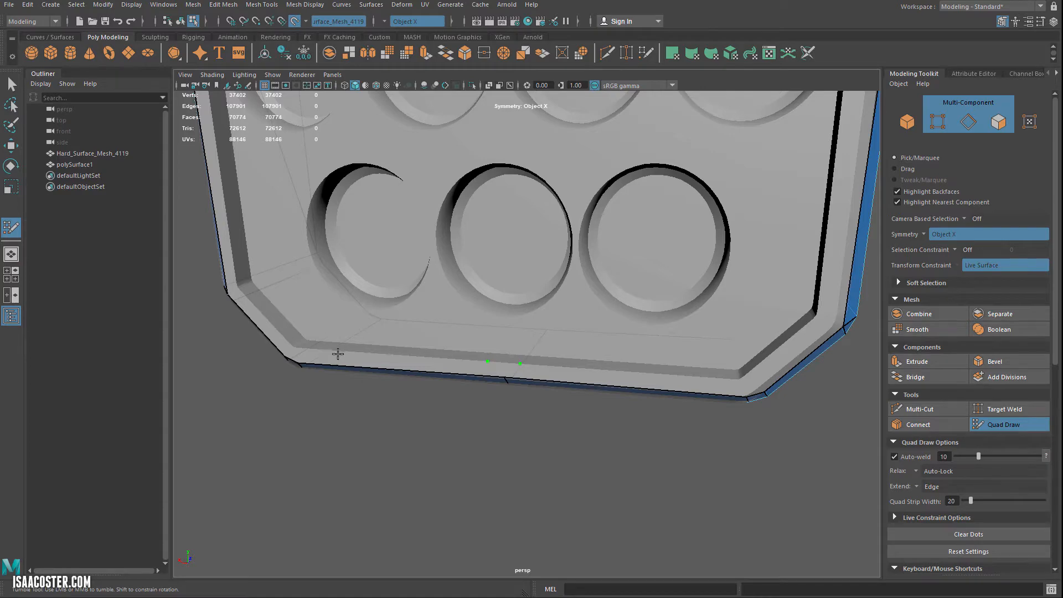
pyautogui.keyDown('alt'); pyautogui.moveTo(338, 354); pyautogui.dragTo(361, 330); pyautogui.keyUp('alt')
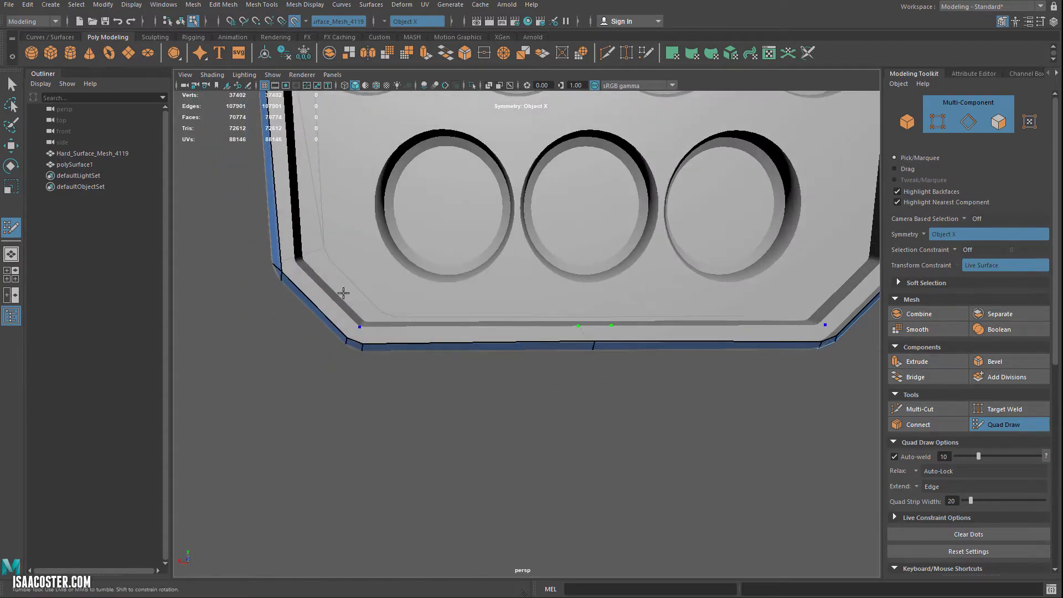
pyautogui.keyDown('alt'); pyautogui.moveTo(312, 262); pyautogui.dragTo(368, 456, button='middle'); pyautogui.keyUp('alt')
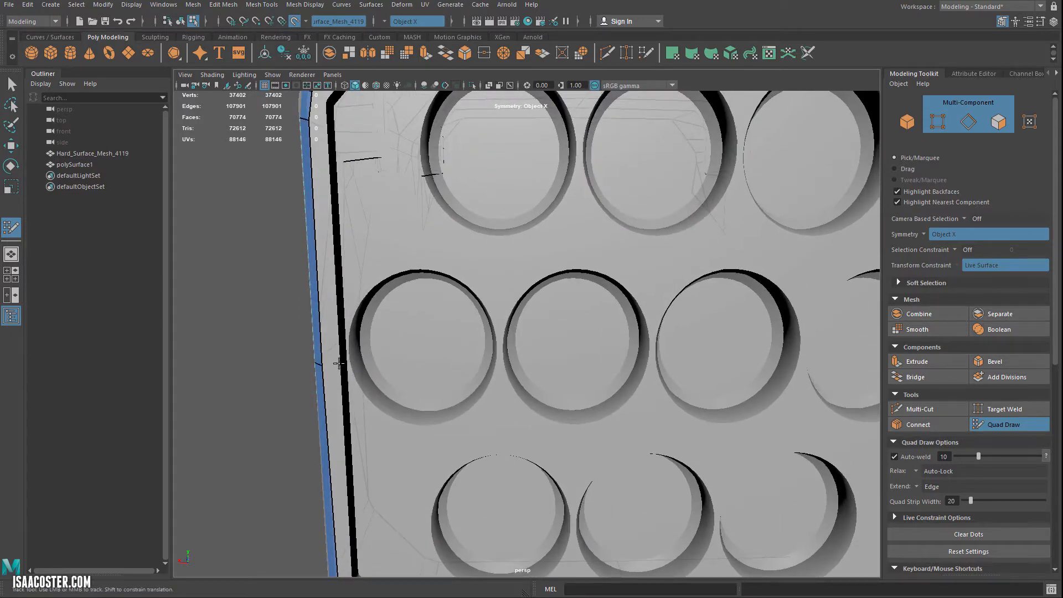
pyautogui.keyDown('alt'); pyautogui.moveTo(383, 250); pyautogui.dragTo(360, 283, button='middle'); pyautogui.keyUp('alt')
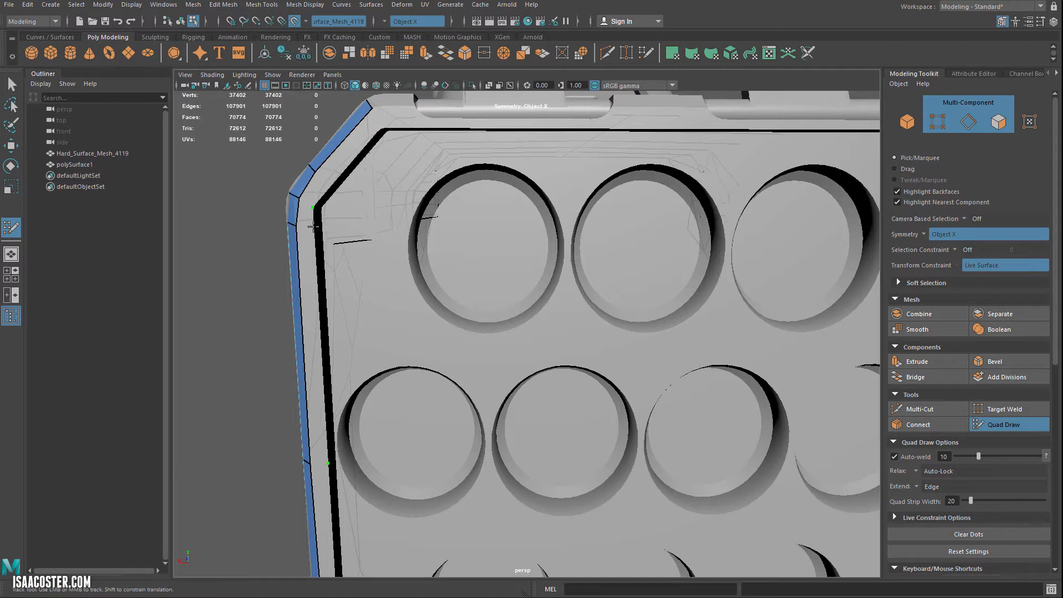
# - Fill the front rim with quads at the upper corner and down its side to the lower chamfer
pyautogui.keyDown('shift'); pyautogui.click(315, 195); pyautogui.keyUp('shift')
pyautogui.keyDown('shift'); pyautogui.click(310, 217); pyautogui.keyUp('shift')
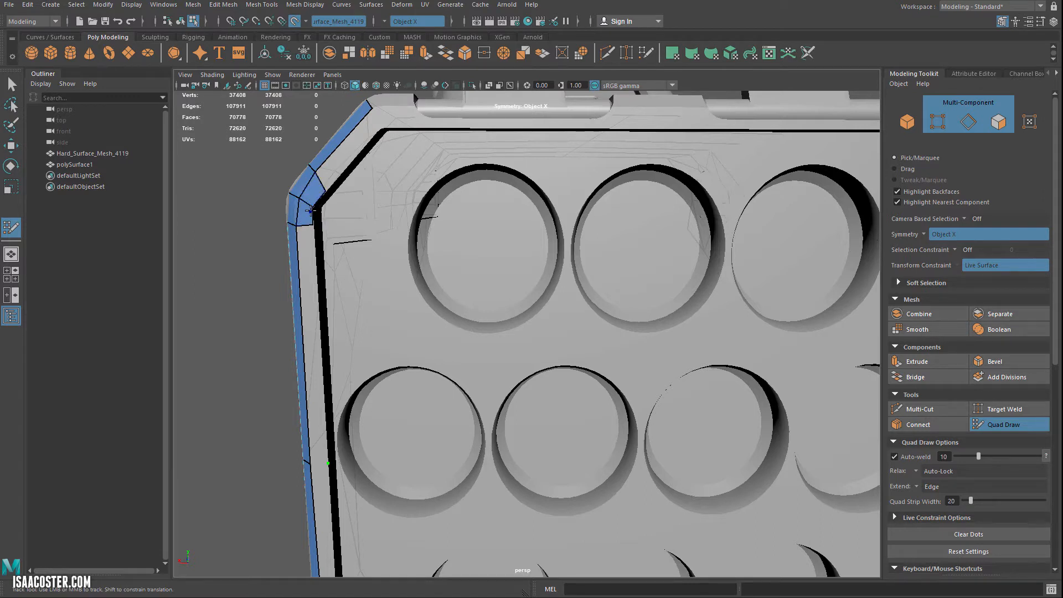
pyautogui.keyDown('alt'); pyautogui.moveTo(310, 232); pyautogui.dragTo(312, 333); pyautogui.keyUp('alt')
pyautogui.keyDown('shift'); pyautogui.click(312, 332); pyautogui.keyUp('shift')
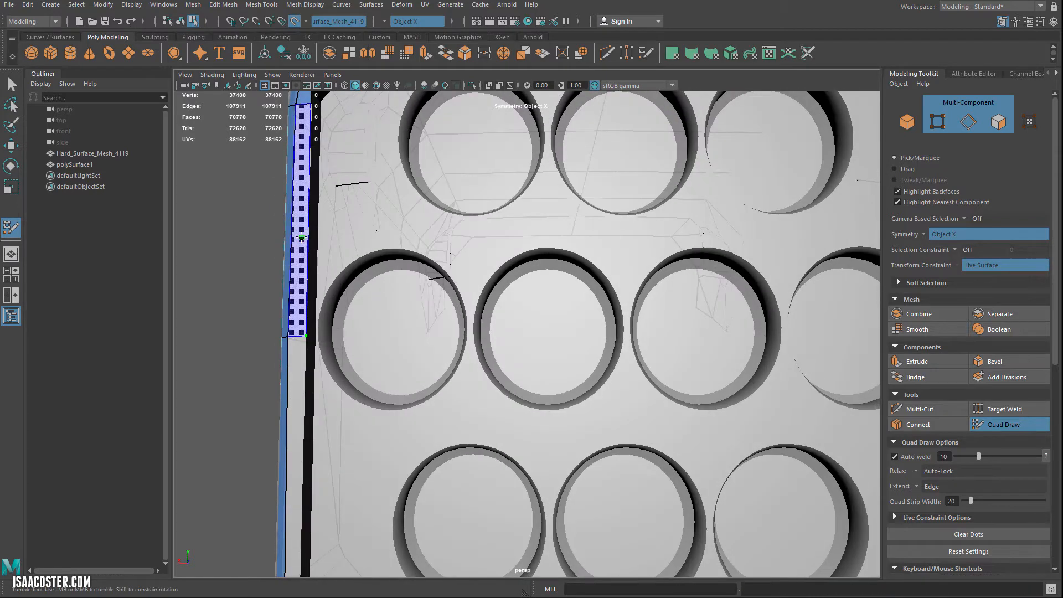
pyautogui.keyDown('alt'); pyautogui.moveTo(311, 332); pyautogui.dragTo(327, 106, button='middle'); pyautogui.keyUp('alt')
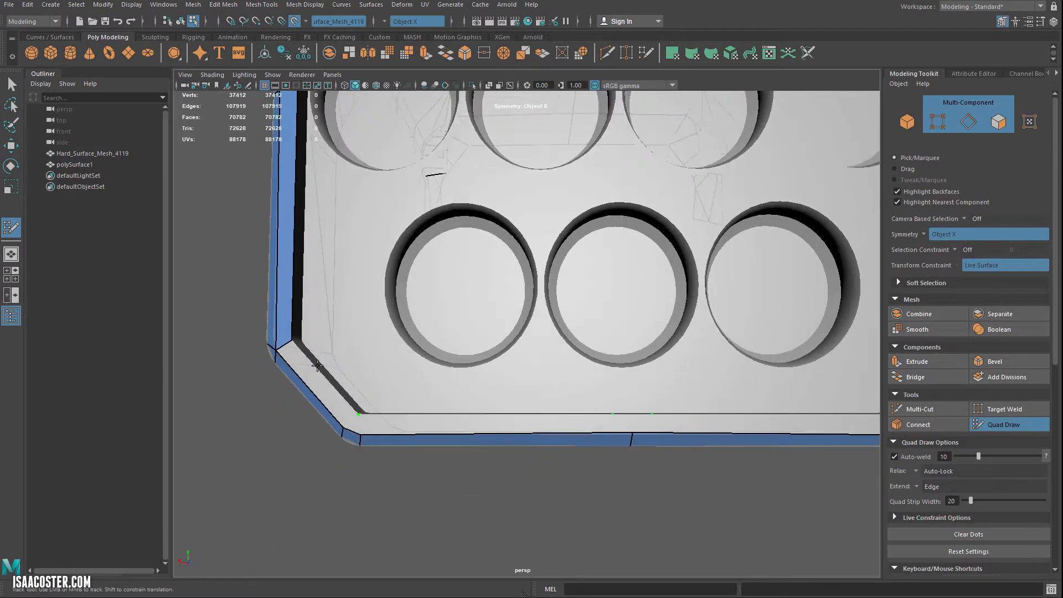
# - Fill the rim's lower chamfer and bottom corner with faces and adjust the vertex at the inner corner
pyautogui.keyDown('shift'); pyautogui.click(334, 394); pyautogui.keyUp('shift')
pyautogui.keyDown('shift'); pyautogui.click(318, 388); pyautogui.keyUp('shift')
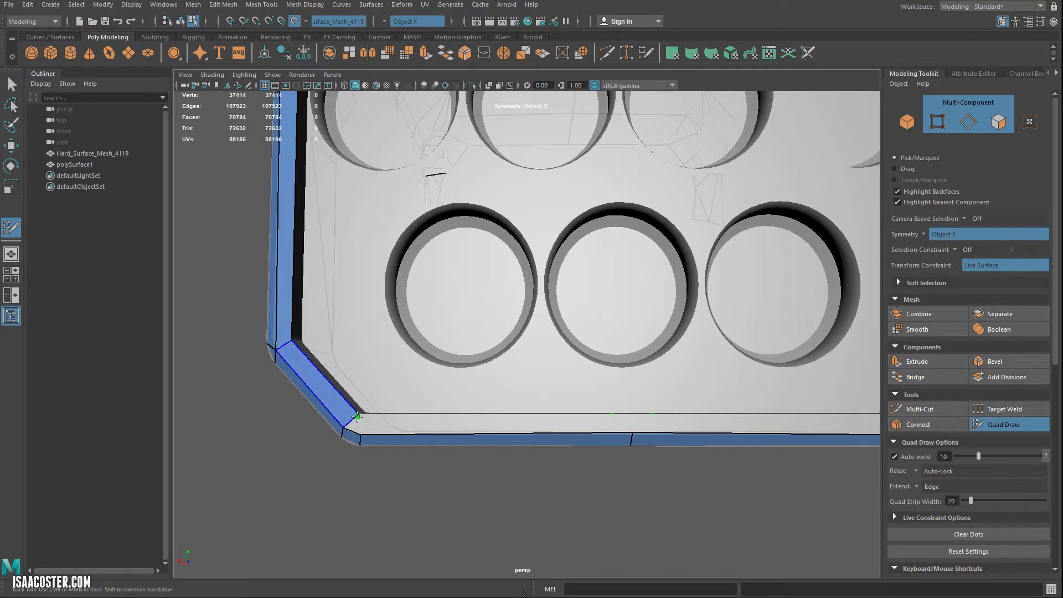
pyautogui.keyDown('shift'); pyautogui.click(366, 418); pyautogui.keyUp('shift')
pyautogui.moveTo(365, 418)
pyautogui.mouseDown()
pyautogui.moveTo(346, 434)
pyautogui.moveTo(371, 399)
pyautogui.moveTo(356, 403)
pyautogui.mouseUp()
pyautogui.hotkey('ctrl', 'z')
pyautogui.moveTo(333, 482); pyautogui.dragTo(325, 477)
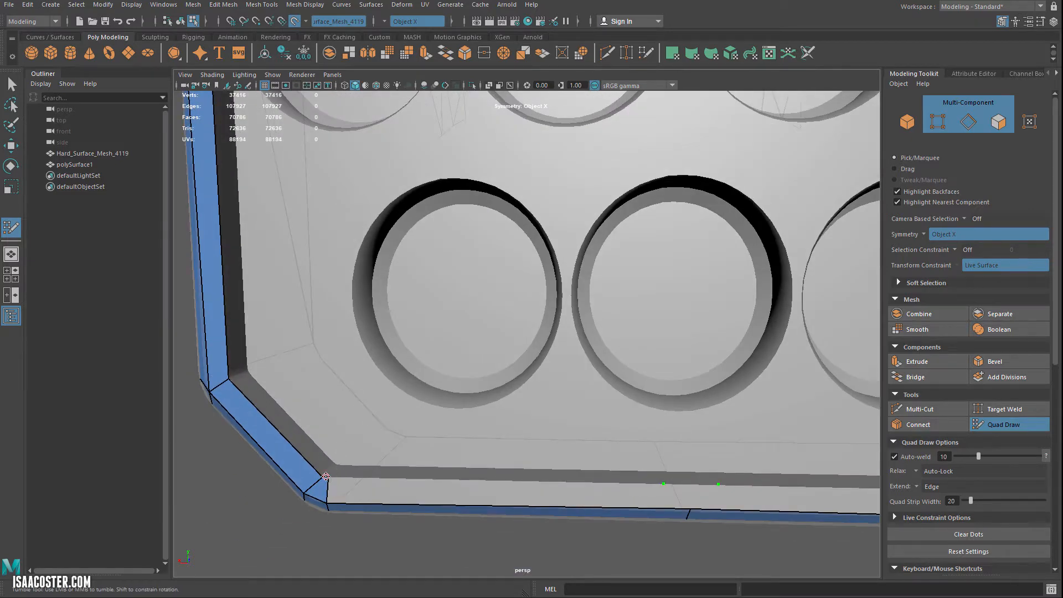
# - Fill the bottom rim with quads and weld the two inner vertices together at the centre line
pyautogui.keyDown('alt'); pyautogui.moveTo(485, 480); pyautogui.dragTo(449, 467, button='middle'); pyautogui.keyUp('alt')
pyautogui.keyDown('shift'); pyautogui.click(646, 480); pyautogui.keyUp('shift')
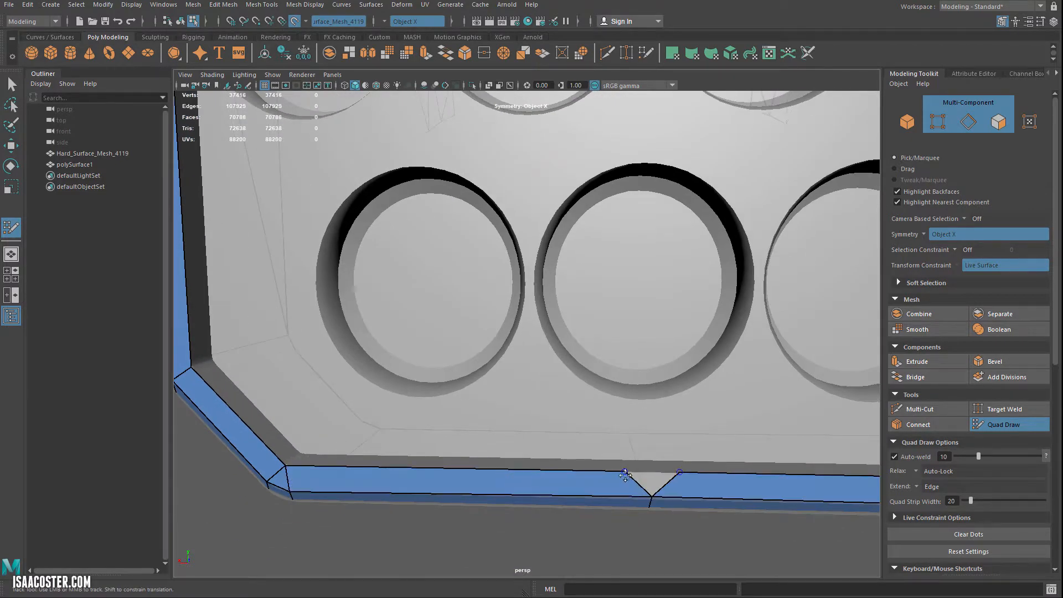
pyautogui.moveTo(645, 479); pyautogui.dragTo(654, 475)
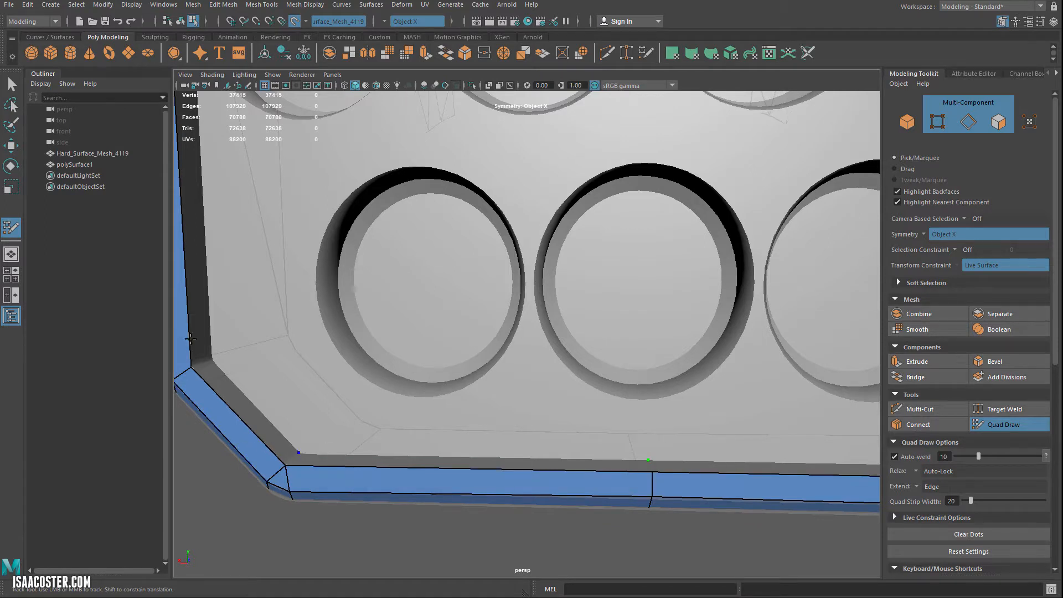
# - Fill the inner wall of the muzzle recess with quads along the bottom, the lower chamfer and the lower side
pyautogui.keyDown('shift'); pyautogui.click(245, 395); pyautogui.keyUp('shift')
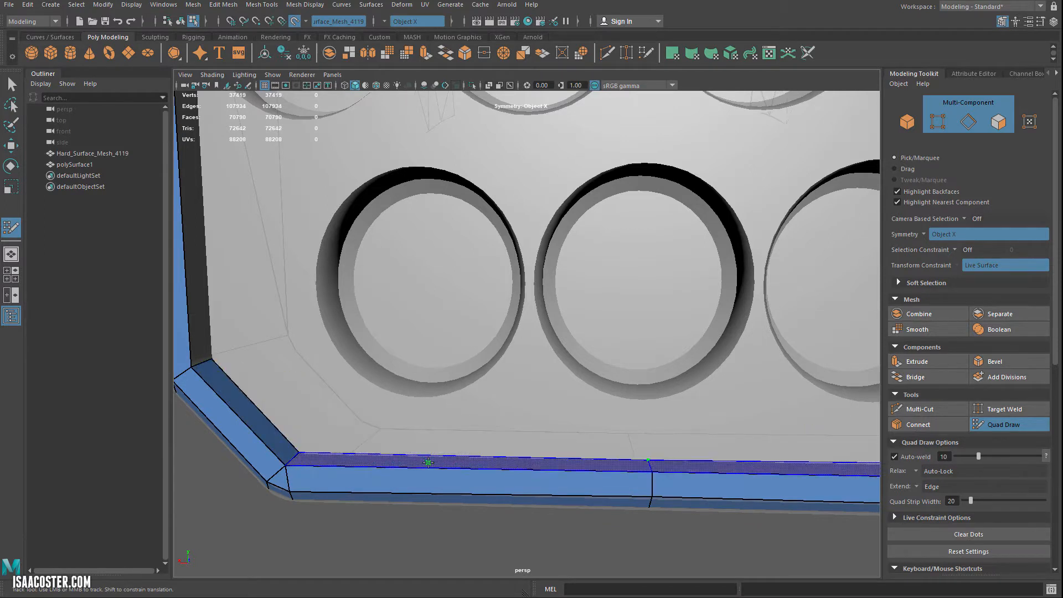
pyautogui.keyDown('alt'); pyautogui.moveTo(288, 394); pyautogui.dragTo(306, 251); pyautogui.keyUp('alt')
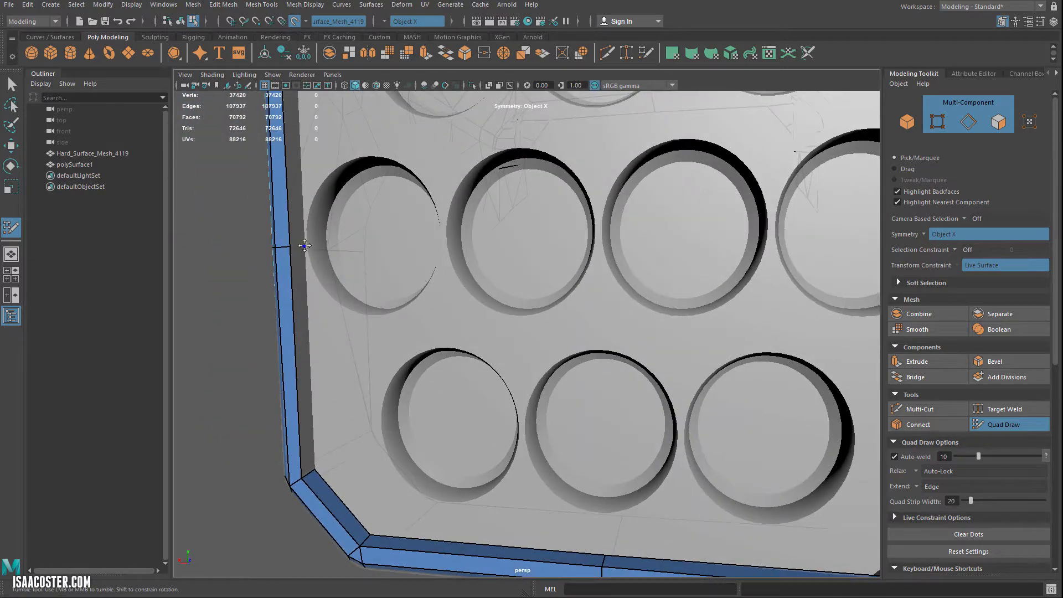
pyautogui.keyDown('shift'); pyautogui.click(304, 266); pyautogui.keyUp('shift')
# - Weld the extra inner rim vertex into the upper corner and fill the upper side of the recess's inner wall with a quad
pyautogui.keyDown('alt'); pyautogui.moveTo(304, 269); pyautogui.dragTo(326, 464, button='middle'); pyautogui.keyUp('alt')
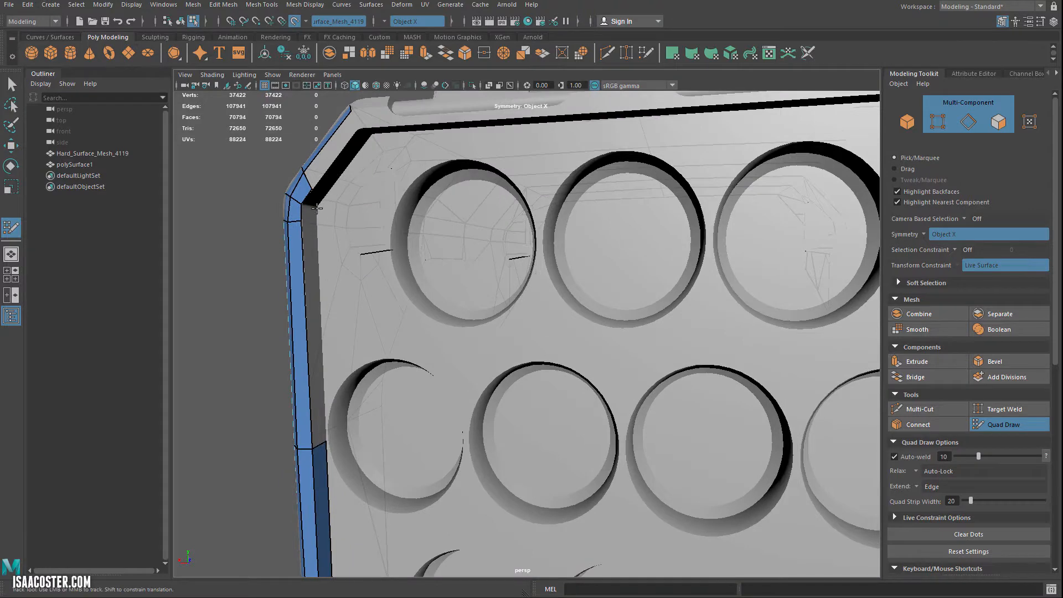
pyautogui.keyDown('alt'); pyautogui.moveTo(309, 212); pyautogui.dragTo(331, 287, button='middle'); pyautogui.keyUp('alt')
pyautogui.moveTo(329, 297); pyautogui.dragTo(339, 271)
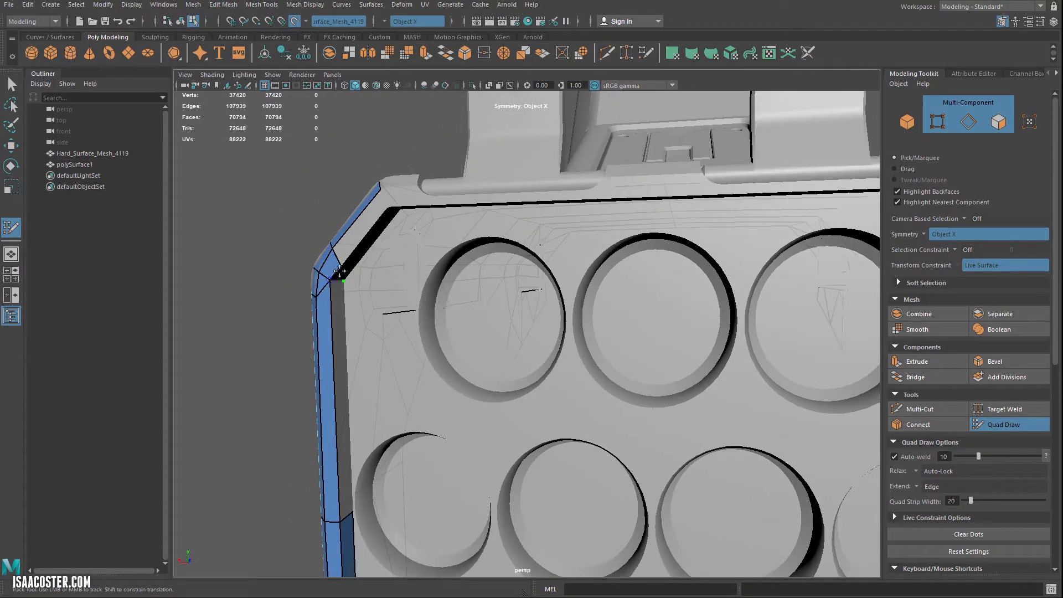
pyautogui.keyDown('shift'); pyautogui.click(339, 300); pyautogui.keyUp('shift')
pyautogui.hotkey('ctrl', 'z')
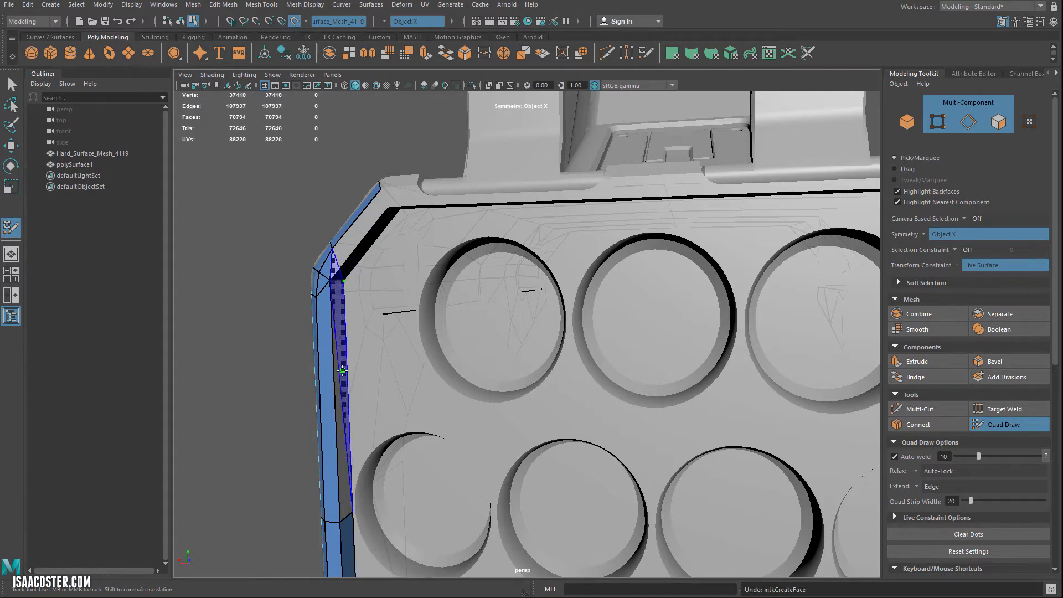
pyautogui.keyDown('shift'); pyautogui.click(340, 397); pyautogui.keyUp('shift')
pyautogui.keyDown('alt'); pyautogui.moveTo(362, 241); pyautogui.dragTo(360, 307, button='middle'); pyautogui.keyUp('alt')
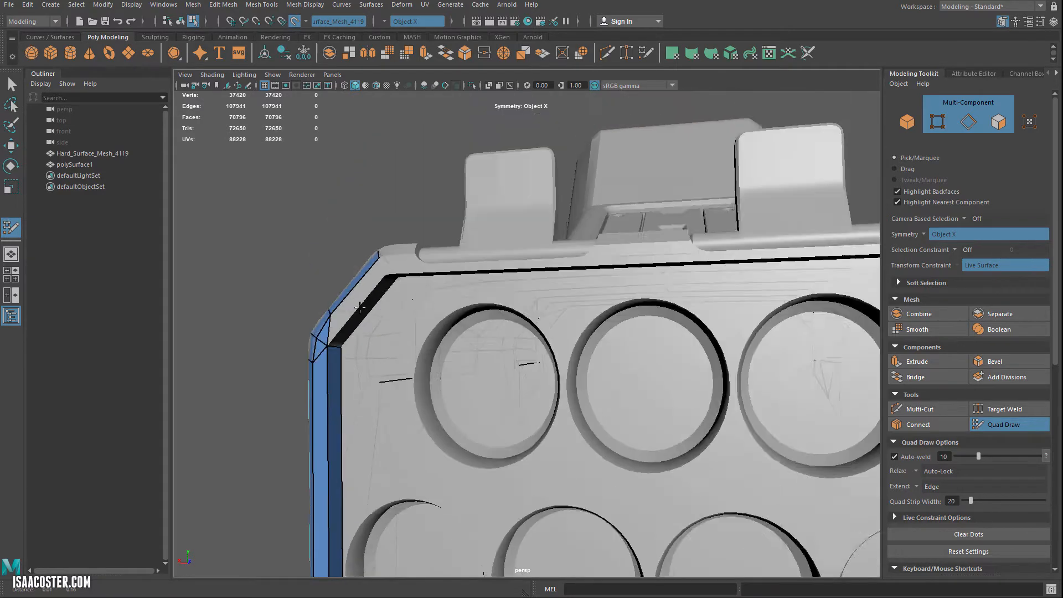
pyautogui.keyDown('alt'); pyautogui.moveTo(360, 307); pyautogui.dragTo(411, 143, button='right'); pyautogui.keyUp('alt')
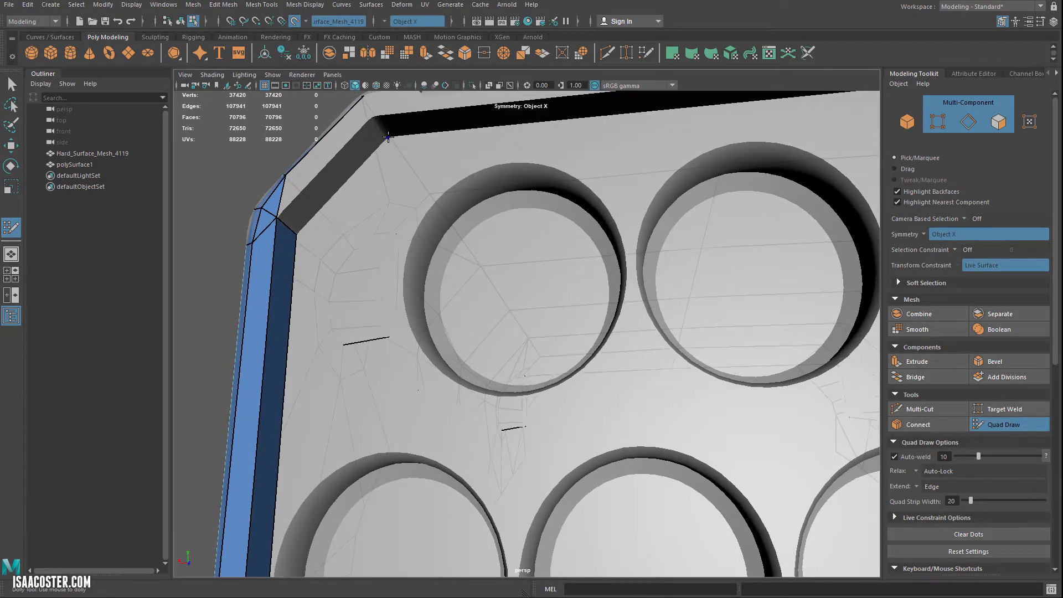
# - Fill the upper chamfer of the muzzle recess's inner wall and the adjoining rim face with quads
pyautogui.keyDown('alt'); pyautogui.moveTo(388, 138); pyautogui.dragTo(457, 175); pyautogui.keyUp('alt')
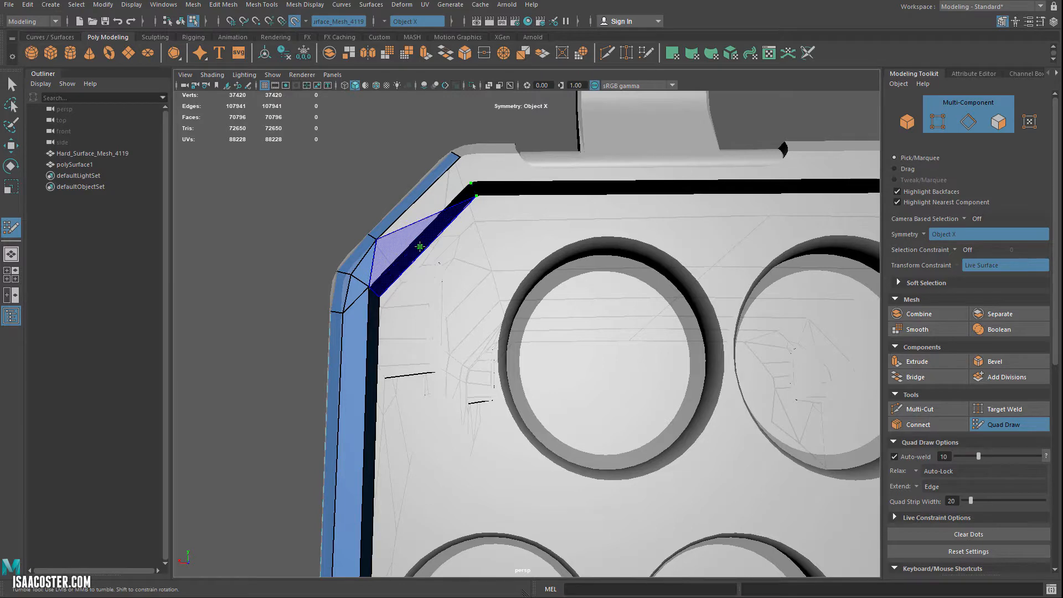
pyautogui.keyDown('alt'); pyautogui.moveTo(406, 266); pyautogui.dragTo(320, 233); pyautogui.keyUp('alt')
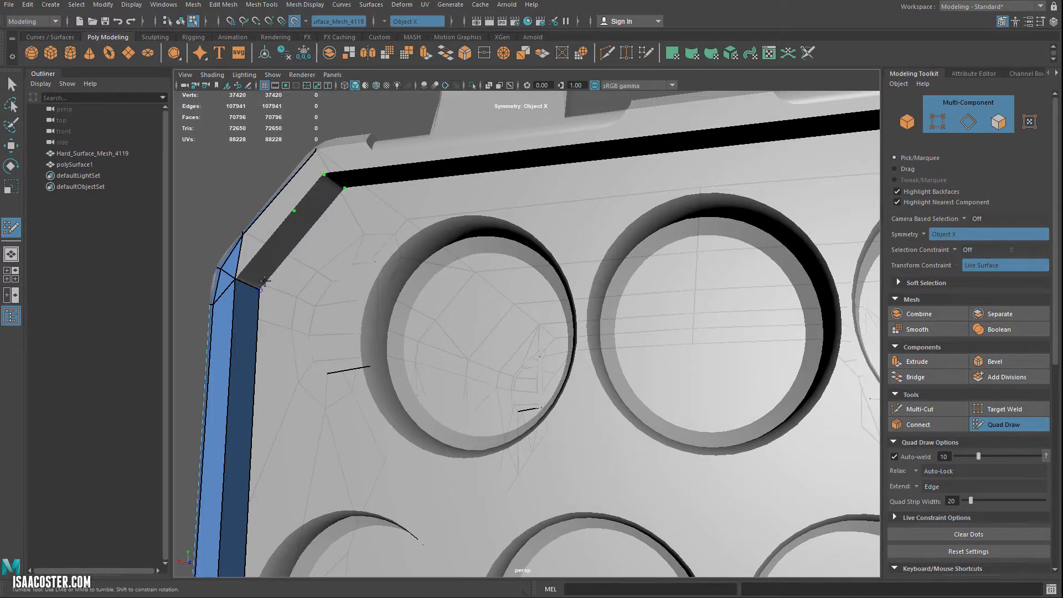
pyautogui.keyDown('shift'); pyautogui.click(301, 219); pyautogui.keyUp('shift')
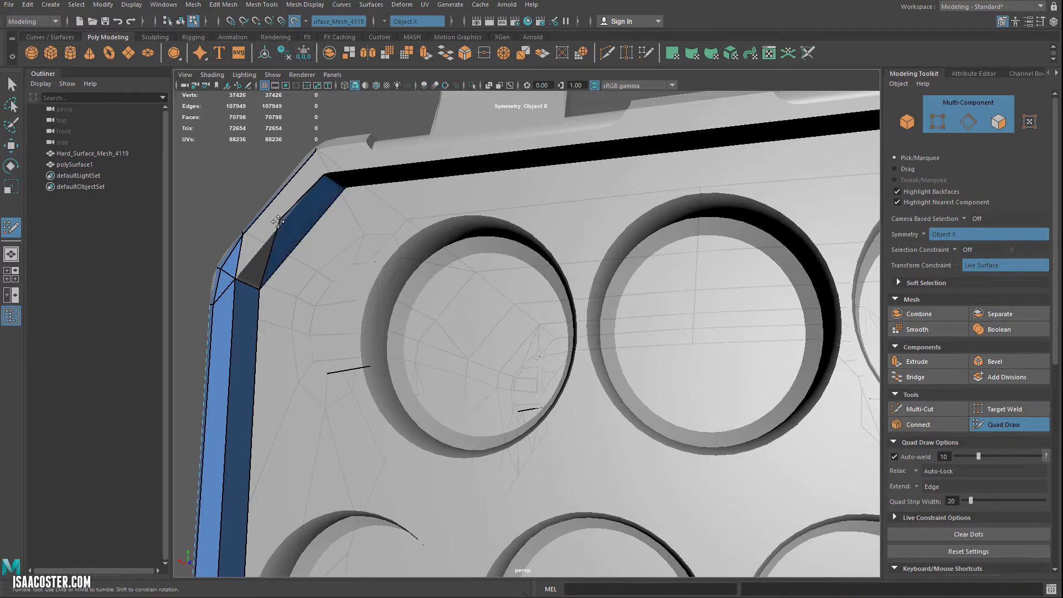
pyautogui.keyDown('alt'); pyautogui.moveTo(237, 273); pyautogui.dragTo(319, 251); pyautogui.keyUp('alt')
pyautogui.keyDown('shift'); pyautogui.click(320, 251); pyautogui.keyUp('shift')
# - Place points along the front slanted edge of the side panel's angular frame and fill its outer bevel with two quads
pyautogui.keyDown('alt'); pyautogui.moveTo(384, 224); pyautogui.dragTo(407, 236); pyautogui.keyUp('alt')
pyautogui.keyDown('alt'); pyautogui.moveTo(407, 235); pyautogui.dragTo(344, 183, button='middle'); pyautogui.keyUp('alt')
pyautogui.moveTo(391, 220)
pyautogui.keyDown('alt'); pyautogui.mouseDown()
pyautogui.moveTo(421, 222)
pyautogui.moveTo(392, 220)
pyautogui.mouseUp(); pyautogui.keyUp('alt')
pyautogui.keyDown('alt'); pyautogui.moveTo(504, 185); pyautogui.dragTo(508, 247); pyautogui.keyUp('alt')
pyautogui.keyDown('alt'); pyautogui.moveTo(546, 309); pyautogui.dragTo(416, 281); pyautogui.keyUp('alt')
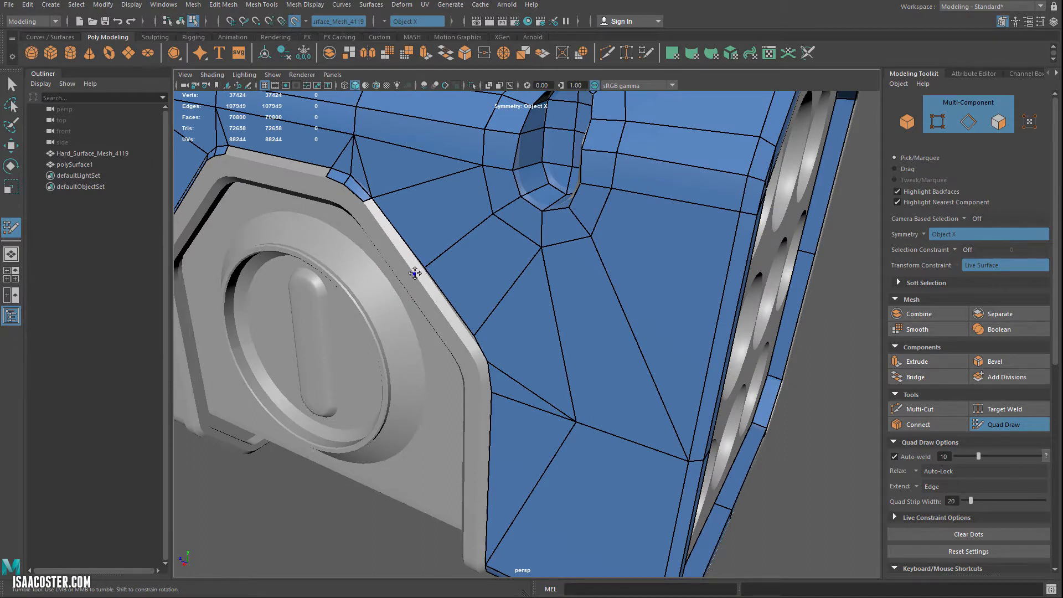
pyautogui.click(464, 342)
pyautogui.keyDown('alt'); pyautogui.moveTo(463, 343); pyautogui.dragTo(383, 240); pyautogui.keyUp('alt')
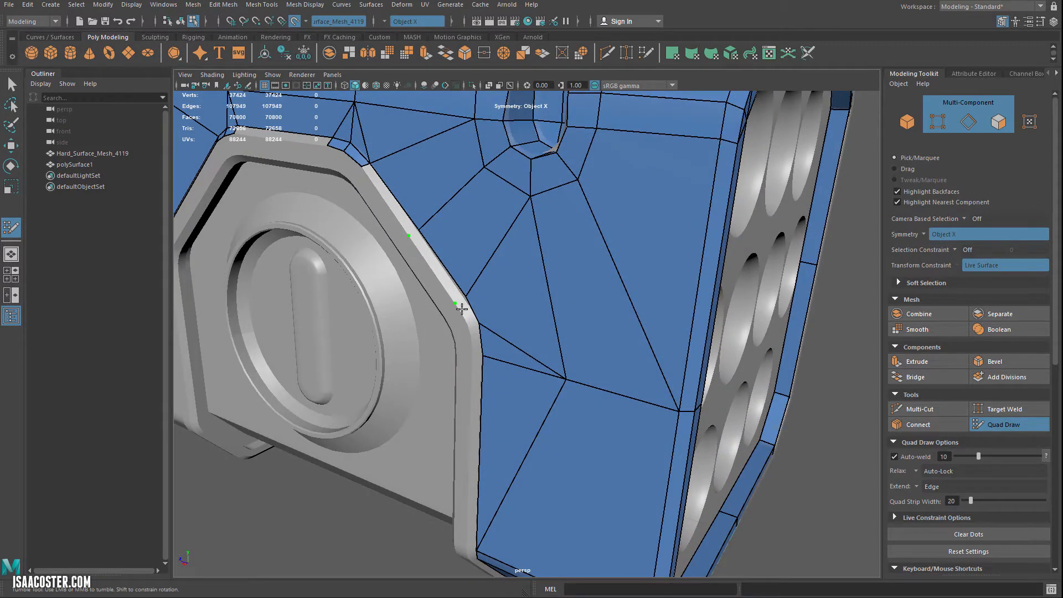
pyautogui.keyDown('shift'); pyautogui.click(436, 268); pyautogui.keyUp('shift')
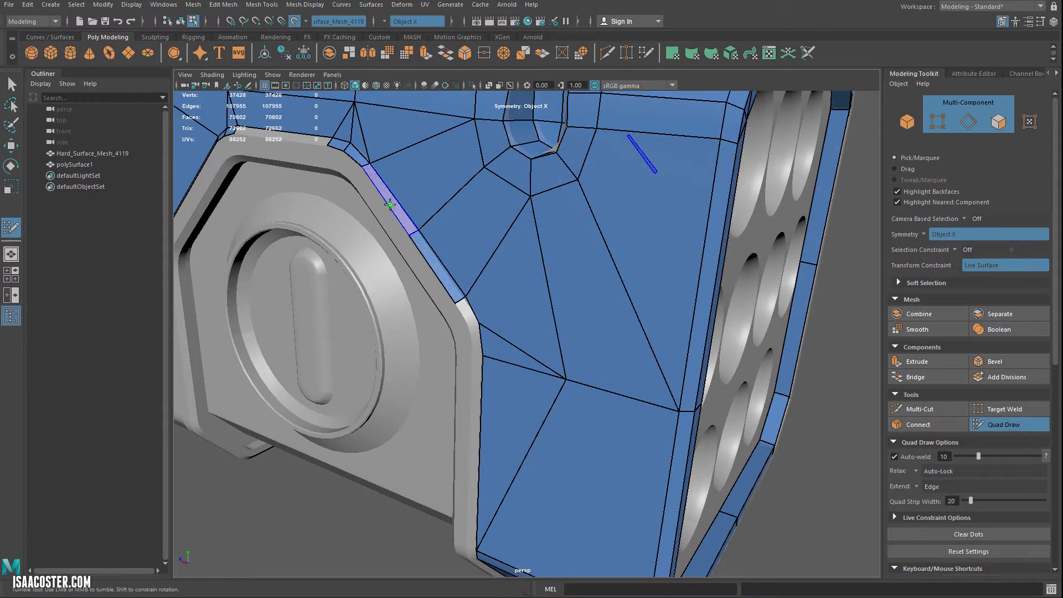
pyautogui.keyDown('shift'); pyautogui.click(391, 201); pyautogui.keyUp('shift')
# - Continue the frame's outer bevel strip with quads around the upper front corner, down the vertical side and onto the lower corner
pyautogui.keyDown('alt'); pyautogui.moveTo(440, 294); pyautogui.dragTo(448, 265); pyautogui.keyUp('alt')
pyautogui.keyDown('alt'); pyautogui.moveTo(448, 265); pyautogui.dragTo(451, 242, button='right'); pyautogui.keyUp('alt')
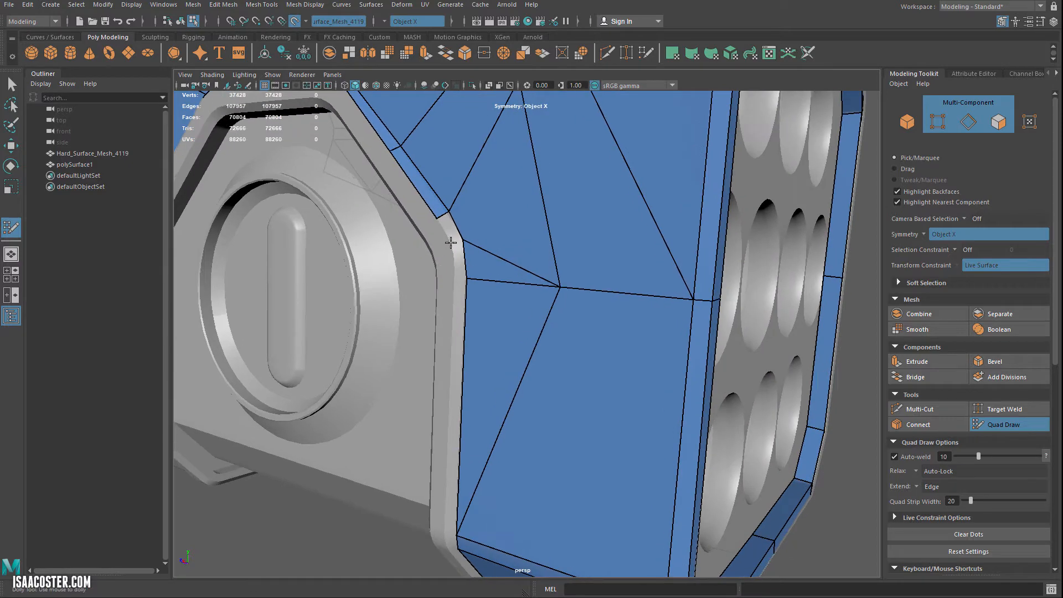
pyautogui.keyDown('shift'); pyautogui.click(459, 259); pyautogui.keyUp('shift')
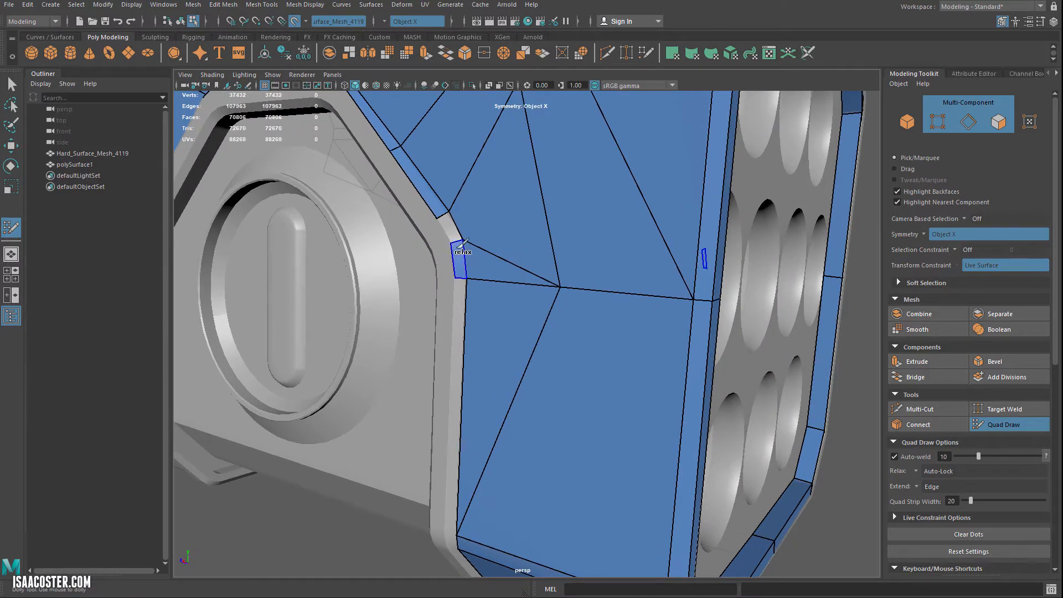
pyautogui.keyDown('shift'); pyautogui.click(452, 230); pyautogui.keyUp('shift')
pyautogui.keyDown('alt'); pyautogui.moveTo(470, 302); pyautogui.dragTo(477, 285); pyautogui.keyUp('alt')
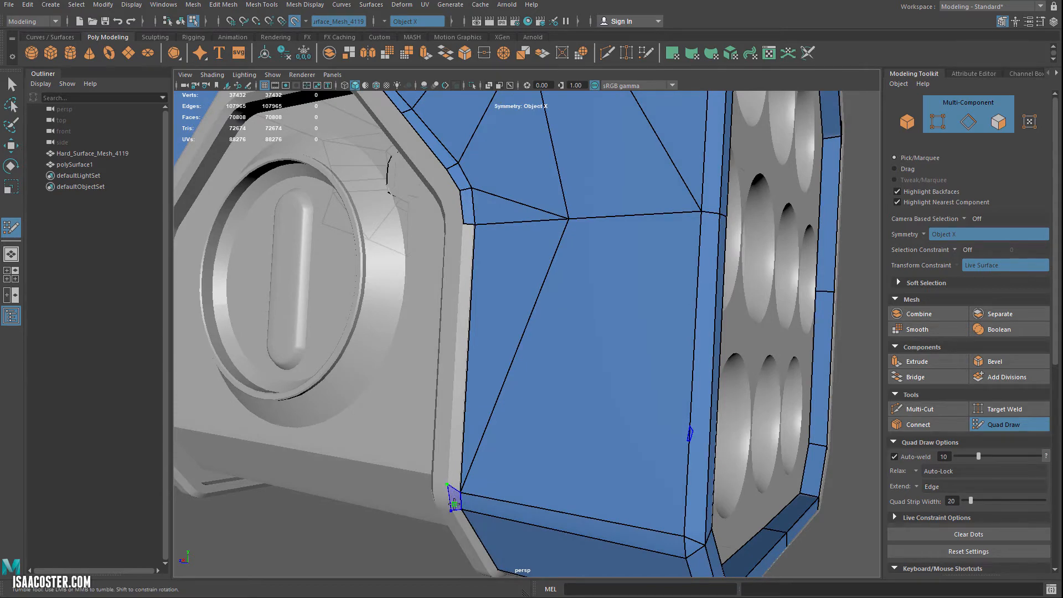
pyautogui.keyDown('shift'); pyautogui.click(454, 502); pyautogui.keyUp('shift')
pyautogui.keyDown('shift'); pyautogui.click(454, 469); pyautogui.keyUp('shift')
# - Extend the frame's bevel strip with quads along the lower chamfer, around the bottom corner and along the underside edge
pyautogui.keyDown('alt'); pyautogui.moveTo(476, 444); pyautogui.dragTo(483, 425); pyautogui.keyUp('alt')
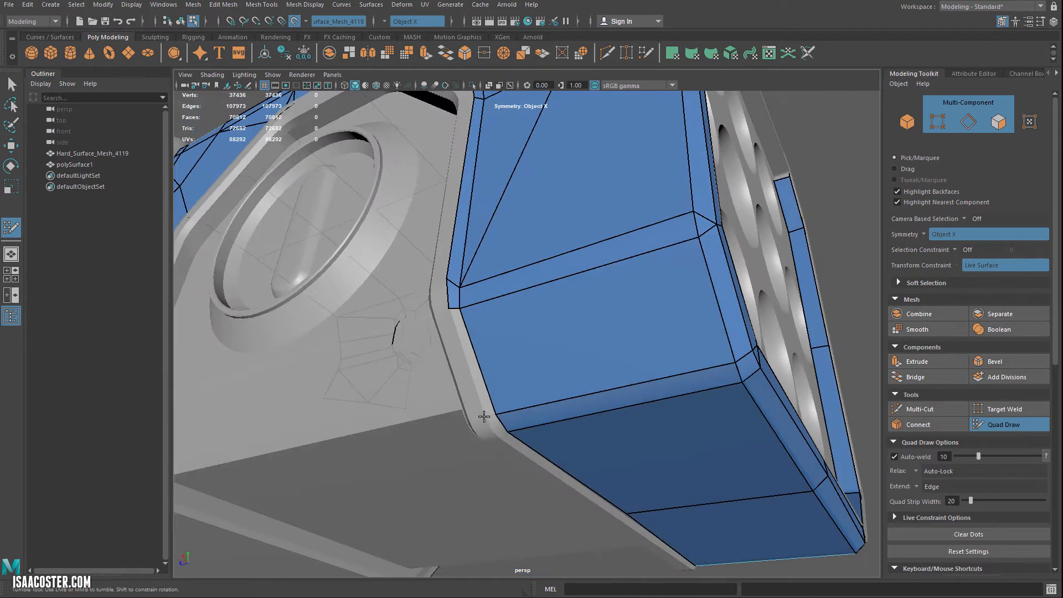
pyautogui.keyDown('shift'); pyautogui.click(497, 428); pyautogui.keyUp('shift')
pyautogui.keyDown('shift'); pyautogui.click(482, 401); pyautogui.keyUp('shift')
pyautogui.keyDown('alt'); pyautogui.moveTo(482, 402); pyautogui.dragTo(550, 431); pyautogui.keyUp('alt')
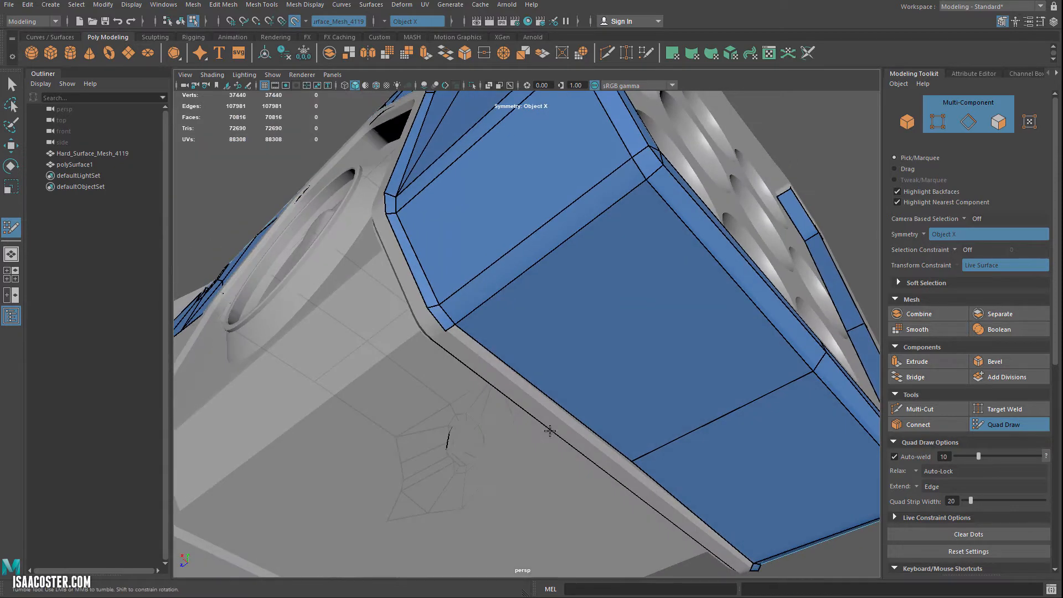
pyautogui.keyDown('shift'); pyautogui.click(629, 463); pyautogui.keyUp('shift')
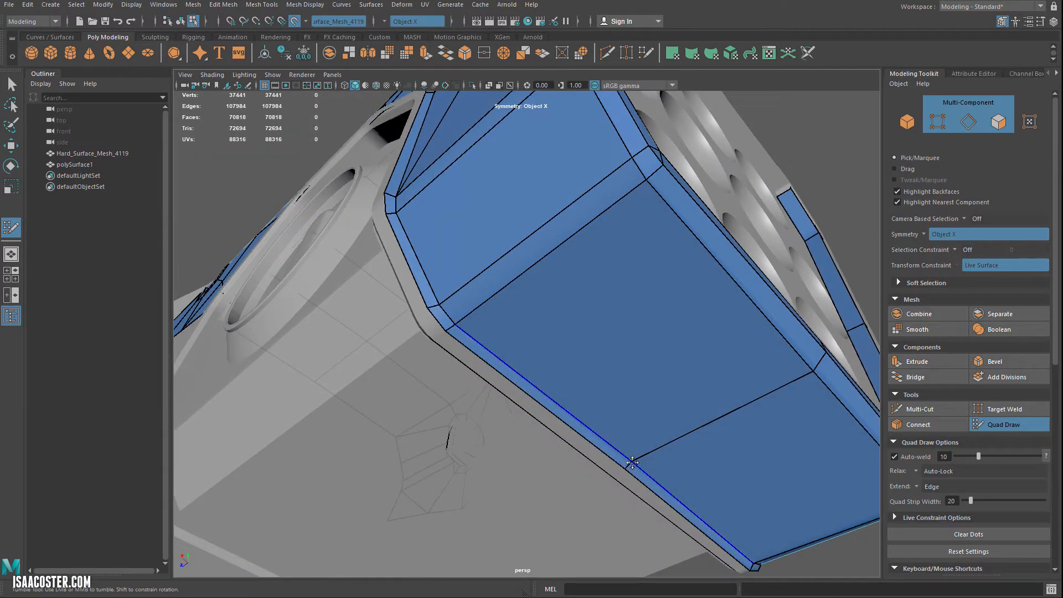
# - Fill the top edge of the side panel frame's outer bevel with a quad between its two upper corners
pyautogui.keyDown('alt'); pyautogui.moveTo(603, 447); pyautogui.dragTo(573, 361); pyautogui.keyUp('alt')
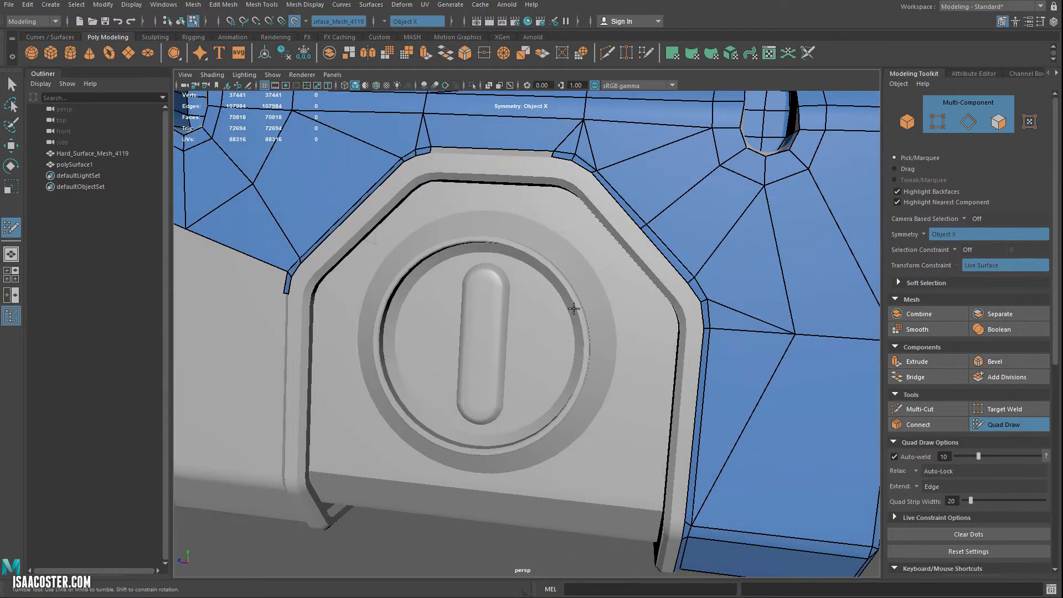
pyautogui.keyDown('alt'); pyautogui.moveTo(529, 314); pyautogui.dragTo(515, 186); pyautogui.keyUp('alt')
pyautogui.scroll(-5, 520, 293)
pyautogui.scroll(-2, 429, 247)
pyautogui.scroll(6, 515, 186)
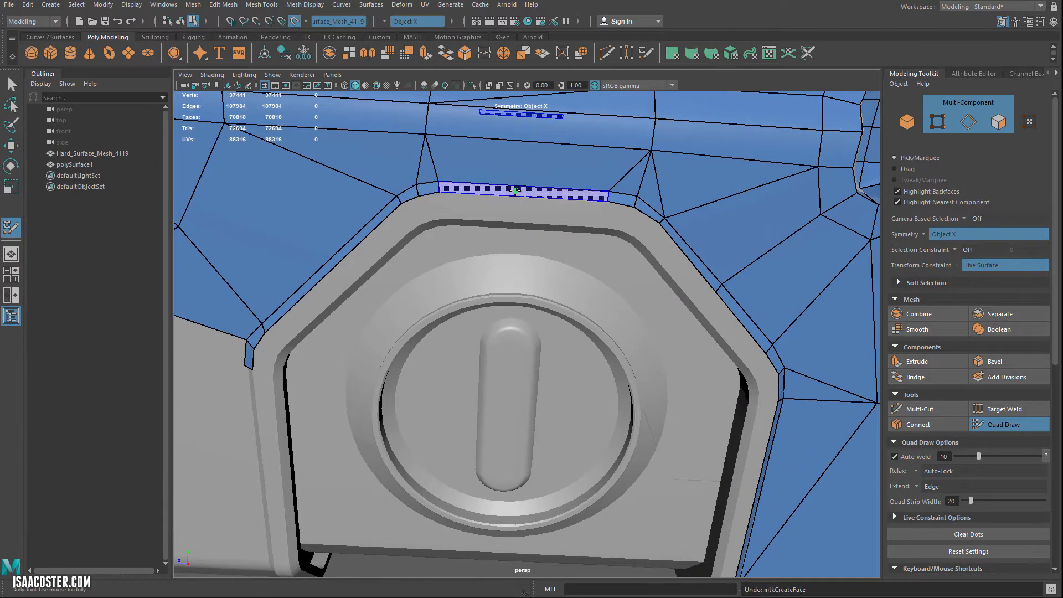
pyautogui.keyDown('shift'); pyautogui.click(519, 191); pyautogui.keyUp('shift')
pyautogui.moveTo(553, 268)
pyautogui.keyDown('alt'); pyautogui.mouseDown()
pyautogui.moveTo(485, 257)
pyautogui.moveTo(491, 240)
pyautogui.moveTo(451, 244)
pyautogui.moveTo(537, 351)
pyautogui.moveTo(392, 274)
pyautogui.moveTo(479, 281)
pyautogui.moveTo(512, 356)
pyautogui.moveTo(551, 349)
pyautogui.moveTo(482, 365)
pyautogui.moveTo(491, 344)
pyautogui.mouseUp(); pyautogui.keyUp('alt')
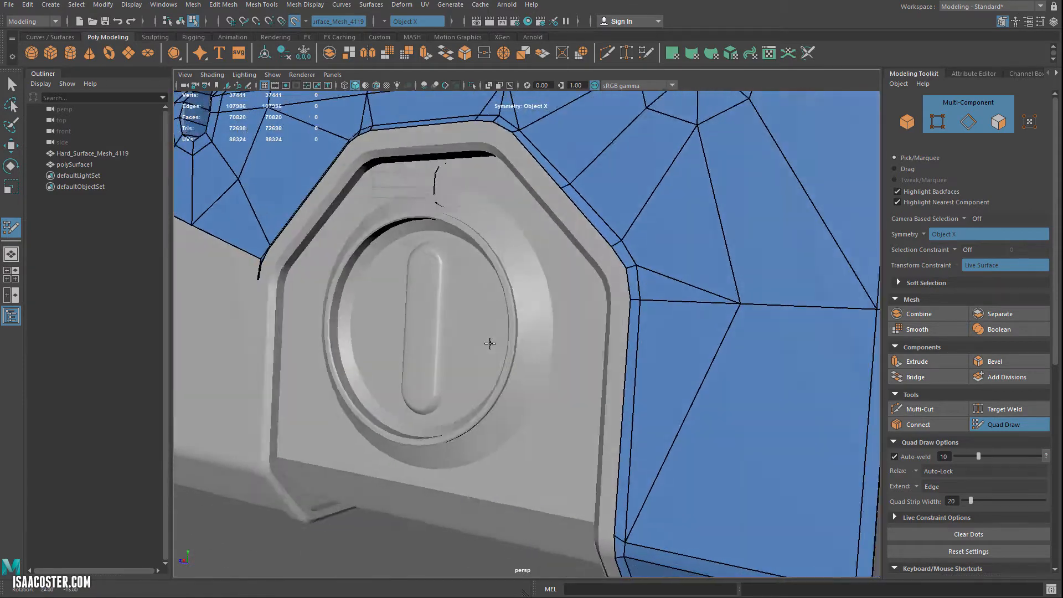
pyautogui.keyDown('alt'); pyautogui.moveTo(492, 344); pyautogui.dragTo(311, 298, button='right'); pyautogui.keyUp('alt')
pyautogui.keyDown('alt'); pyautogui.moveTo(311, 298); pyautogui.dragTo(673, 298, button='middle'); pyautogui.keyUp('alt')
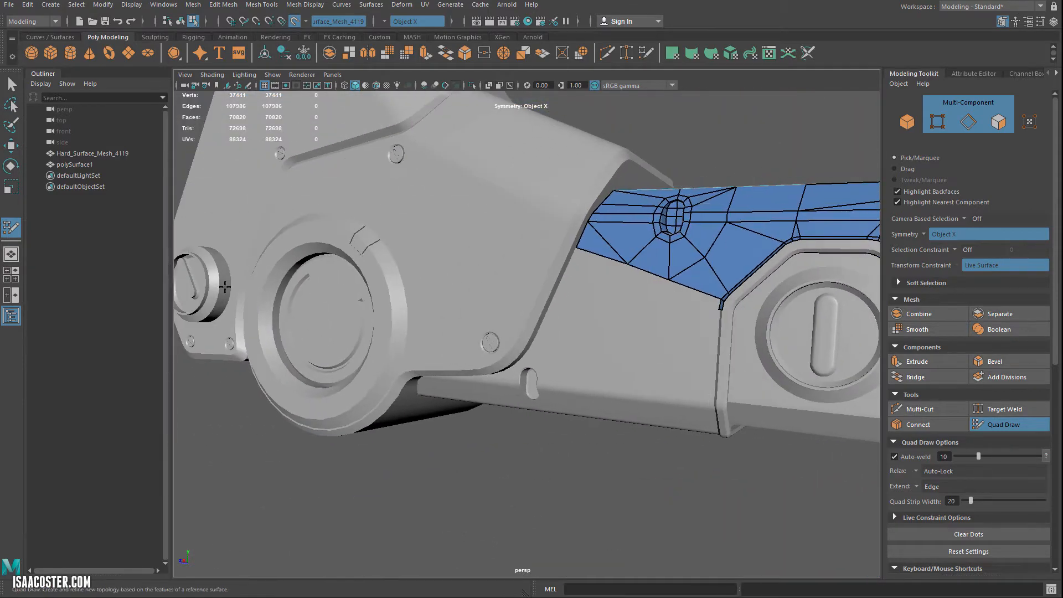
pyautogui.moveTo(539, 292)
pyautogui.keyDown('alt'); pyautogui.mouseDown()
pyautogui.moveTo(484, 287)
pyautogui.moveTo(493, 301)
pyautogui.moveTo(521, 298)
pyautogui.mouseUp(); pyautogui.keyUp('alt')
pyautogui.keyDown('alt'); pyautogui.moveTo(224, 265); pyautogui.dragTo(227, 264, button='middle'); pyautogui.keyUp('alt')
pyautogui.moveTo(526, 327)
pyautogui.keyDown('alt'); pyautogui.mouseDown()
pyautogui.moveTo(360, 323)
pyautogui.moveTo(506, 333)
pyautogui.mouseUp(); pyautogui.keyUp('alt')
pyautogui.keyDown('alt'); pyautogui.moveTo(506, 333); pyautogui.dragTo(558, 356, button='right'); pyautogui.keyUp('alt')
pyautogui.keyDown('alt'); pyautogui.moveTo(558, 356); pyautogui.dragTo(612, 249); pyautogui.keyUp('alt')
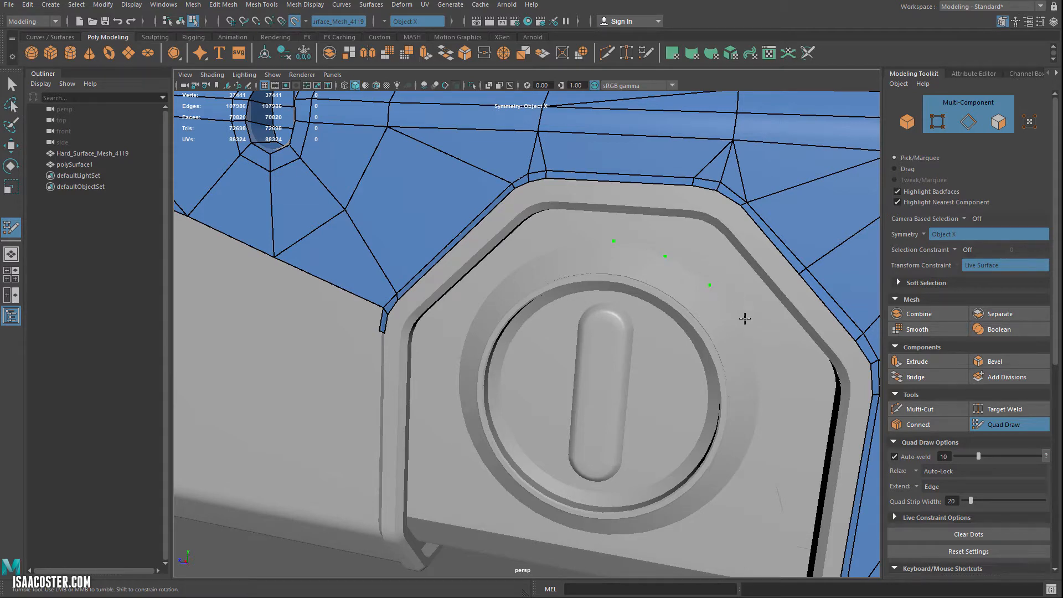
pyautogui.keyDown('alt'); pyautogui.moveTo(759, 340); pyautogui.dragTo(750, 328); pyautogui.keyUp('alt')
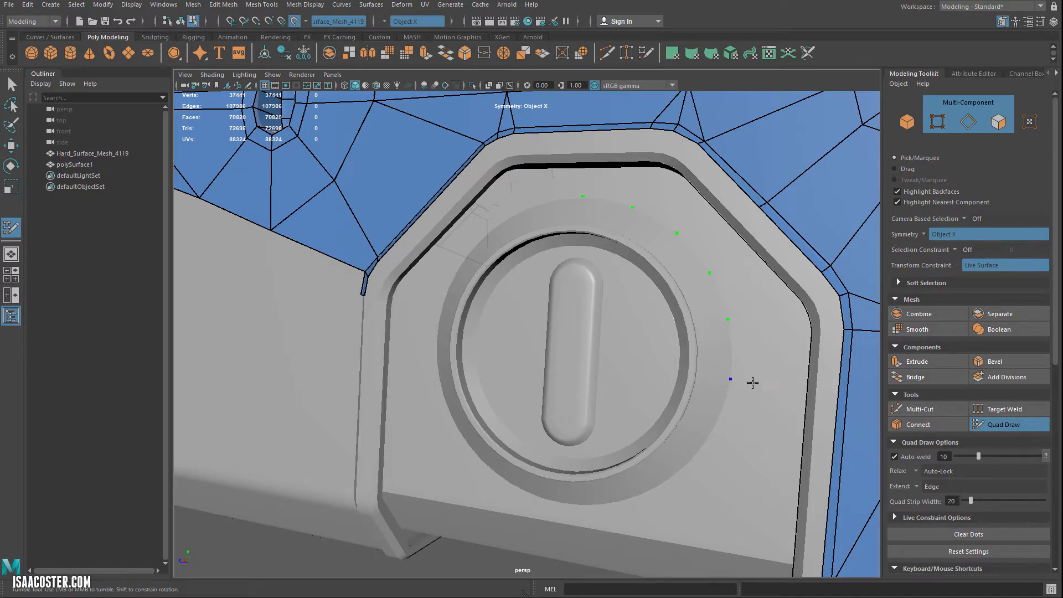
pyautogui.keyDown('alt'); pyautogui.moveTo(741, 408); pyautogui.dragTo(741, 408); pyautogui.keyUp('alt')
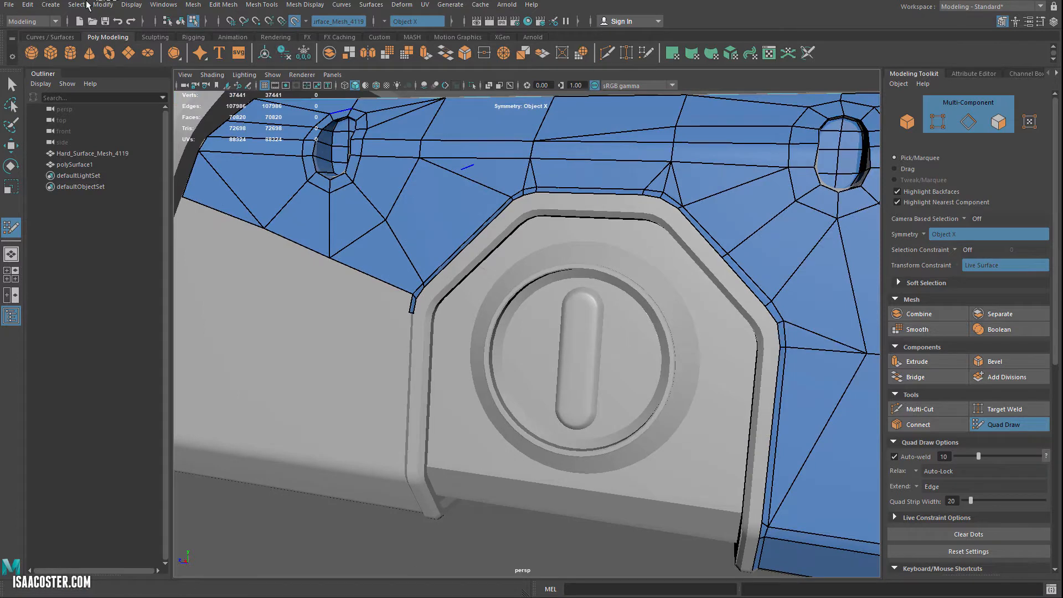
# - Exit Quad Draw, return to object selection and create a polygon cylinder with 16 axis divisions
pyautogui.click(1002, 425)
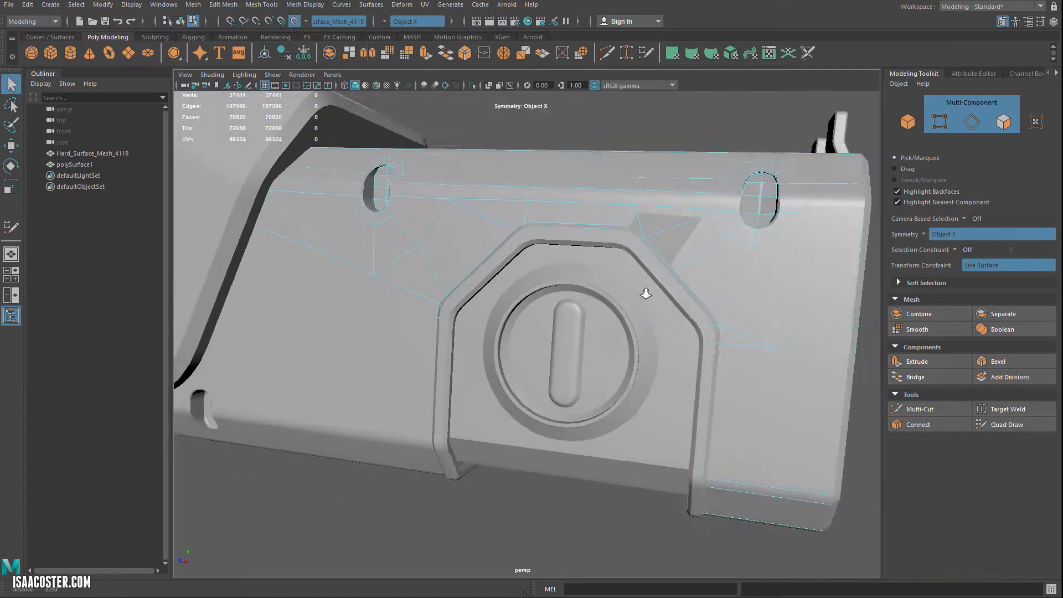
pyautogui.press('F8')
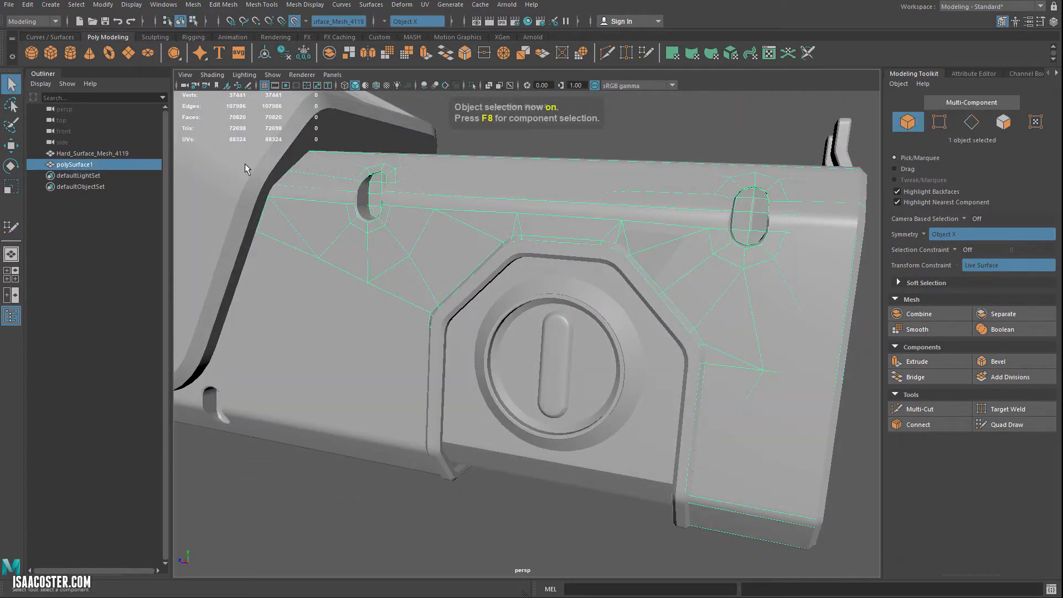
pyautogui.click(55, 4)
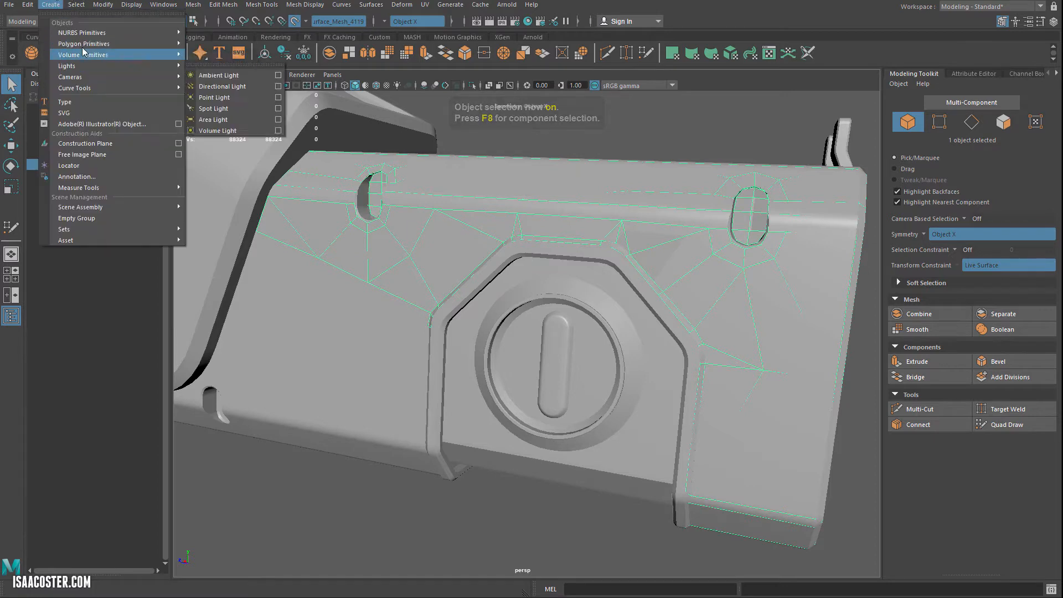
pyautogui.moveTo(84, 46)
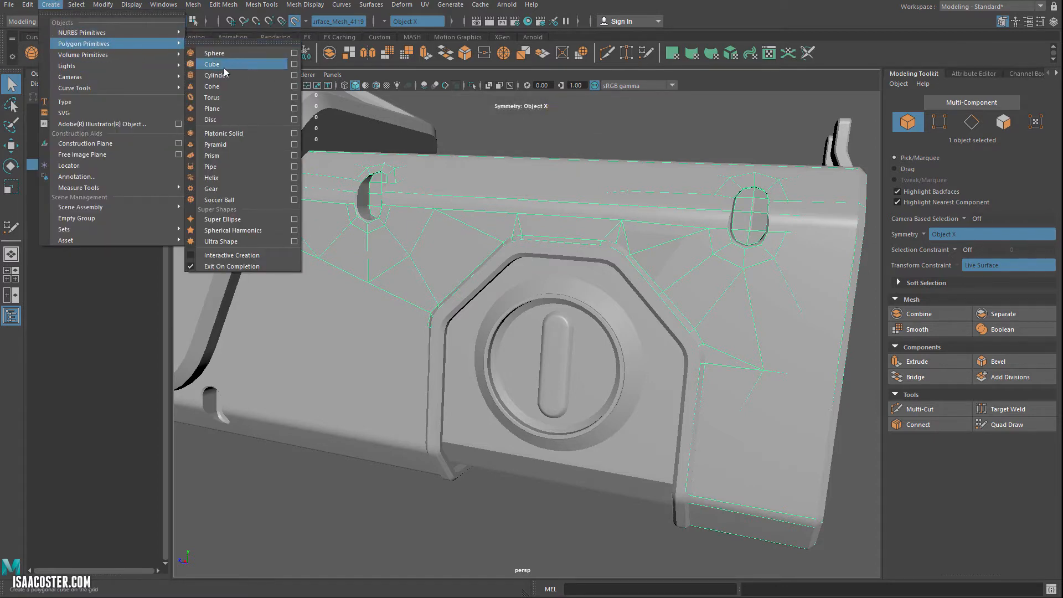
pyautogui.click(294, 75)
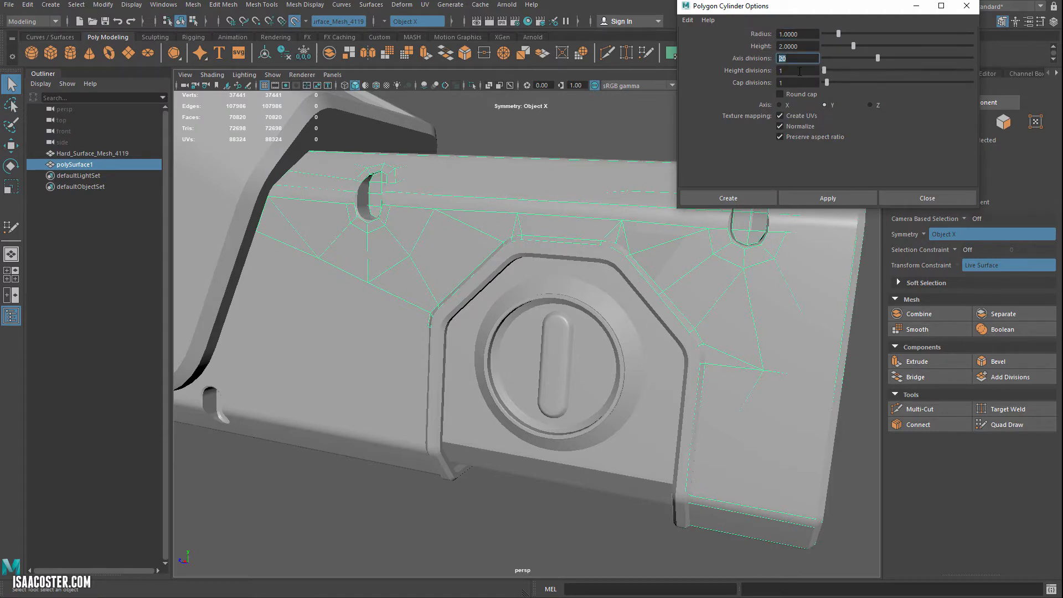
pyautogui.write('16')
pyautogui.click(818, 198)
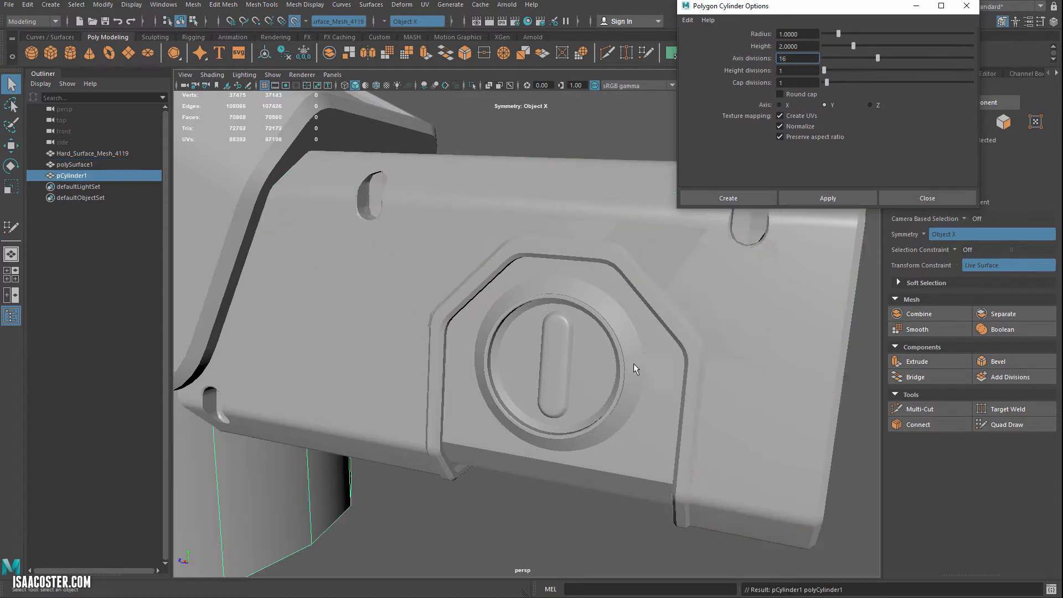
# - Turn the cylinder on its side by setting its Rotate Z to 90
pyautogui.keyDown('alt'); pyautogui.moveTo(633, 363); pyautogui.dragTo(529, 313, button='right'); pyautogui.keyUp('alt')
pyautogui.keyDown('alt'); pyautogui.moveTo(442, 317); pyautogui.dragTo(441, 333); pyautogui.keyUp('alt')
pyautogui.press('e')
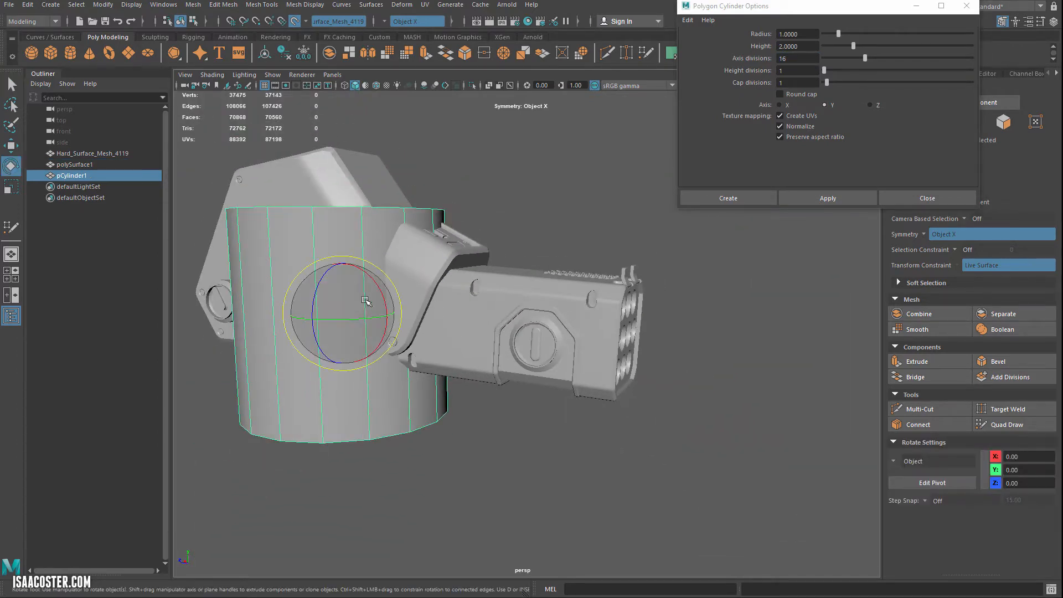
pyautogui.moveTo(339, 294); pyautogui.dragTo(317, 359)
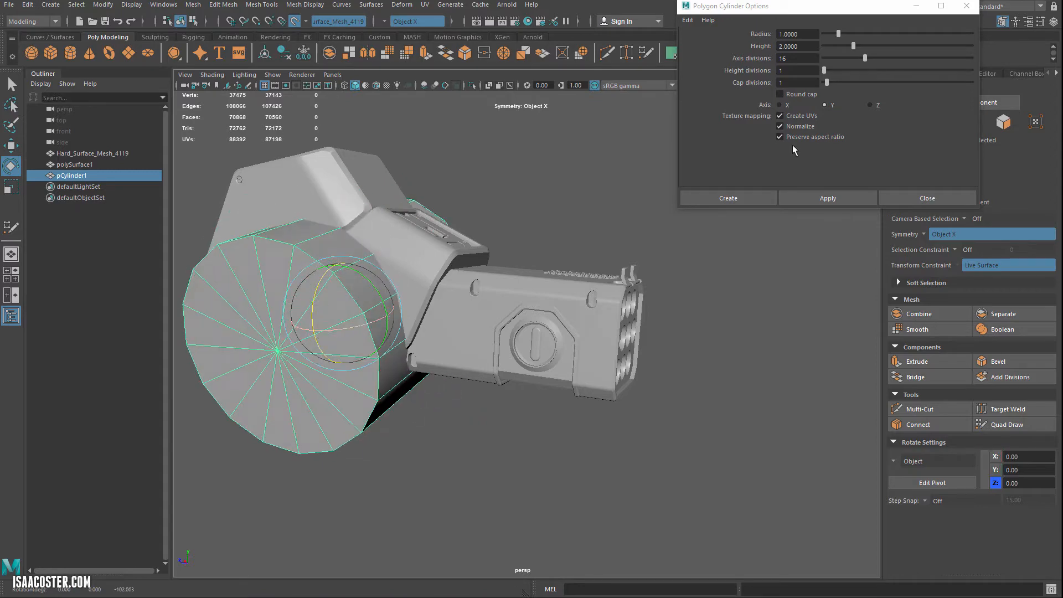
pyautogui.moveTo(847, 7); pyautogui.dragTo(713, 11)
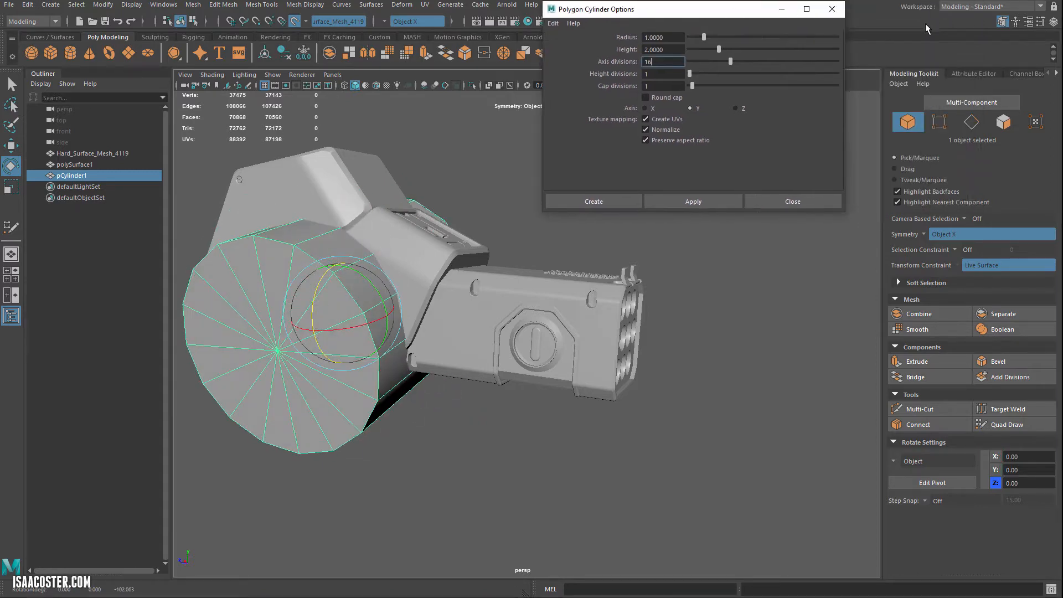
pyautogui.click(1033, 73)
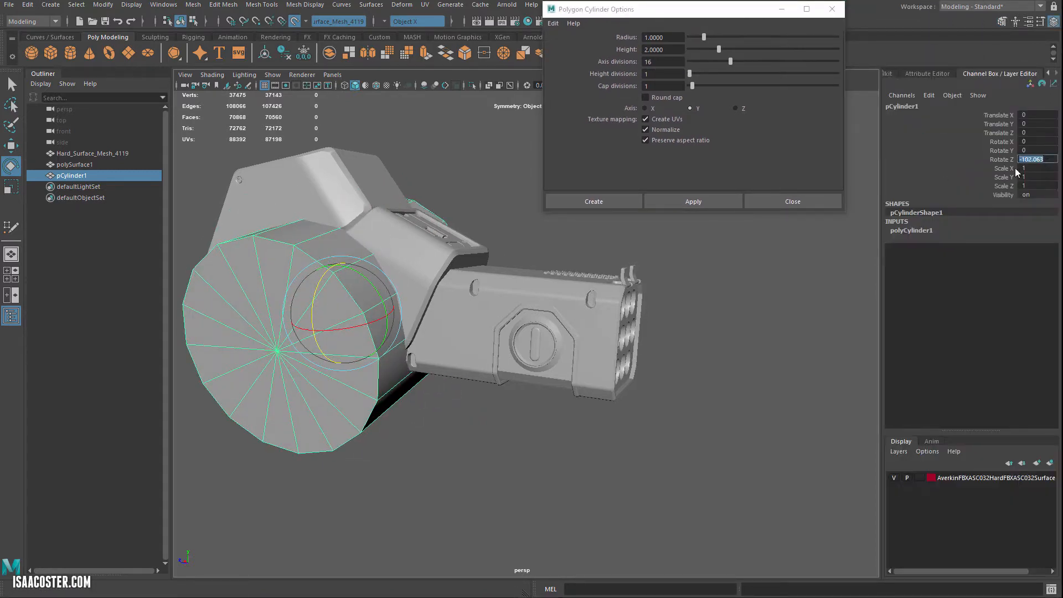
pyautogui.write('90')
pyautogui.press('Return')
# - Move the cylinder to Translate Z -2.11 at the round side cap and scale it uniformly to 0.435
pyautogui.press('w')
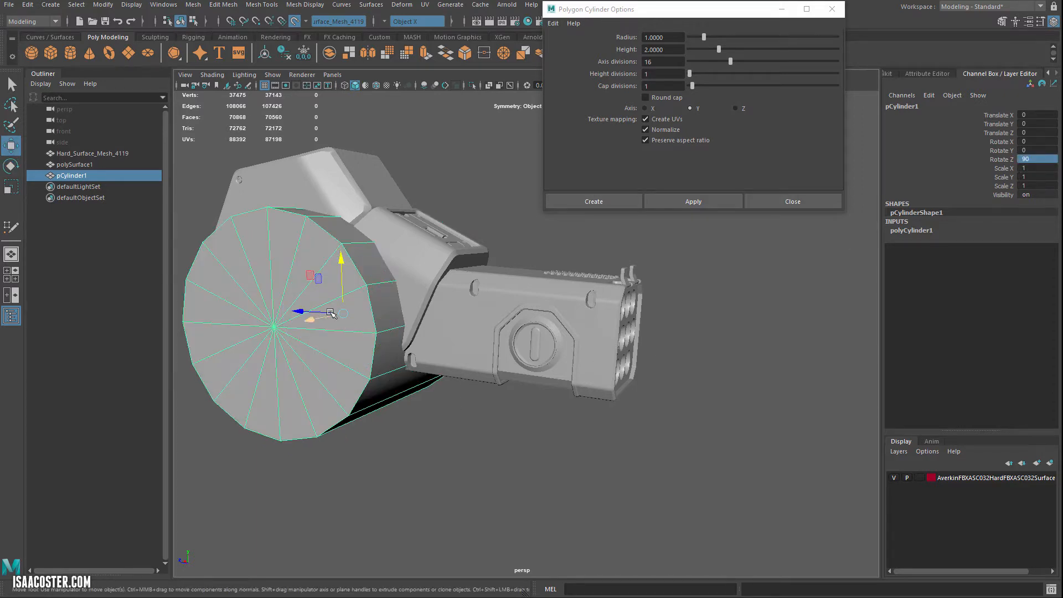
pyautogui.moveTo(330, 314); pyautogui.dragTo(402, 360)
pyautogui.press('r')
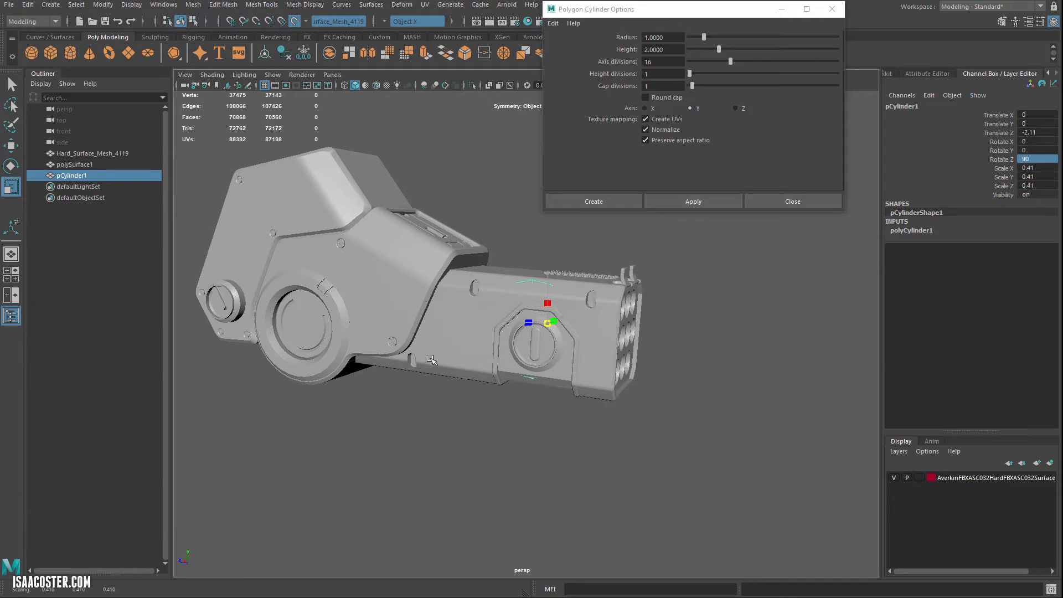
# - Align the cylinder with the centre of the round side cap at Translate Y -0.112 and Translate Z -2.151
pyautogui.press('w')
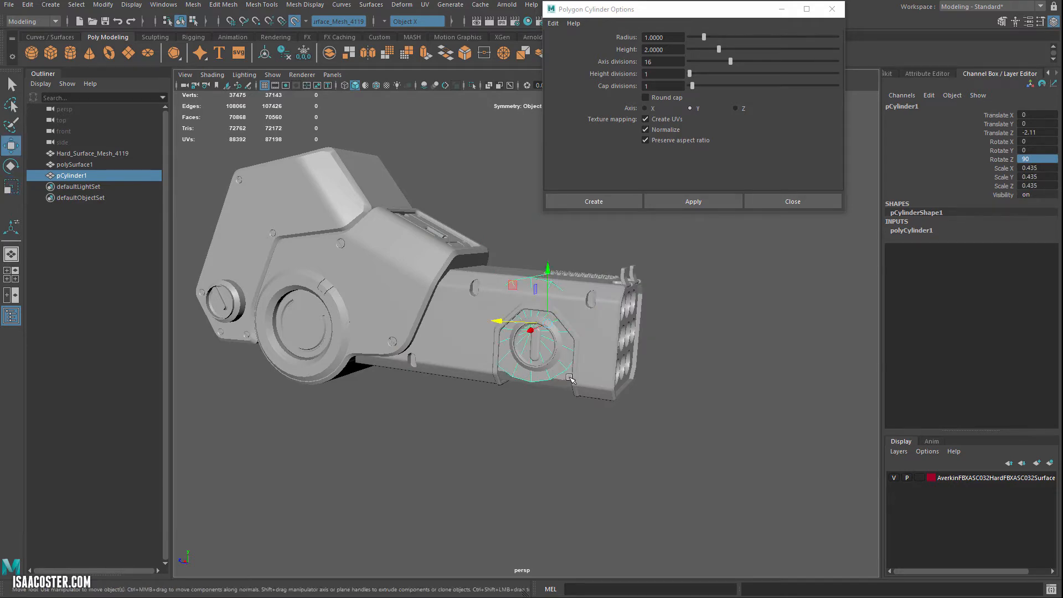
pyautogui.scroll(8, 555, 304)
pyautogui.moveTo(544, 302); pyautogui.dragTo(549, 330)
pyautogui.keyDown('alt'); pyautogui.moveTo(550, 330); pyautogui.dragTo(572, 325); pyautogui.keyUp('alt')
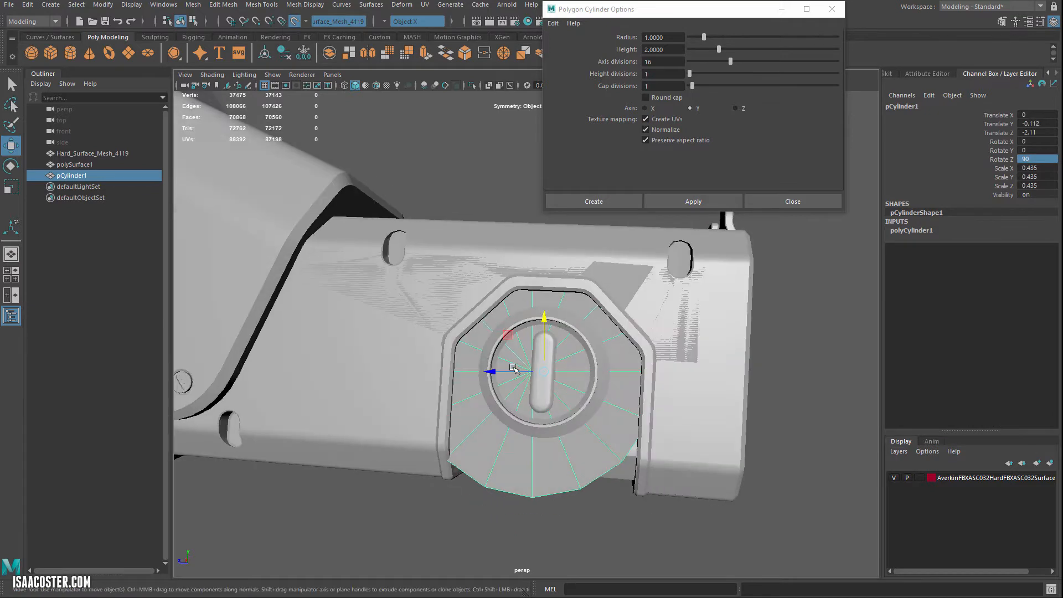
pyautogui.moveTo(490, 372); pyautogui.dragTo(503, 371)
pyautogui.press('r')
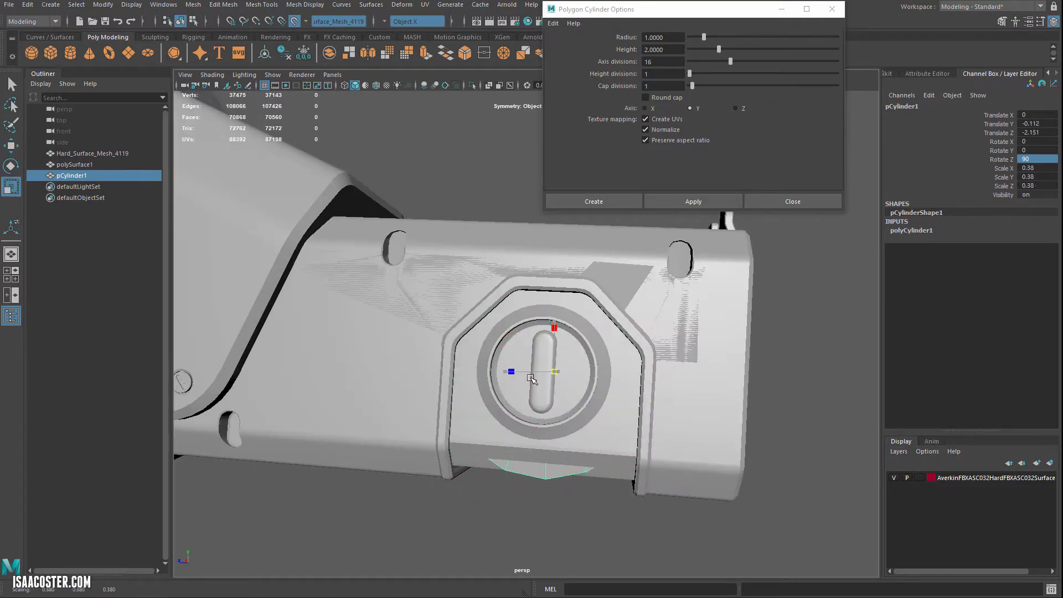
pyautogui.keyDown('alt'); pyautogui.moveTo(576, 416); pyautogui.dragTo(270, 126); pyautogui.keyUp('alt')
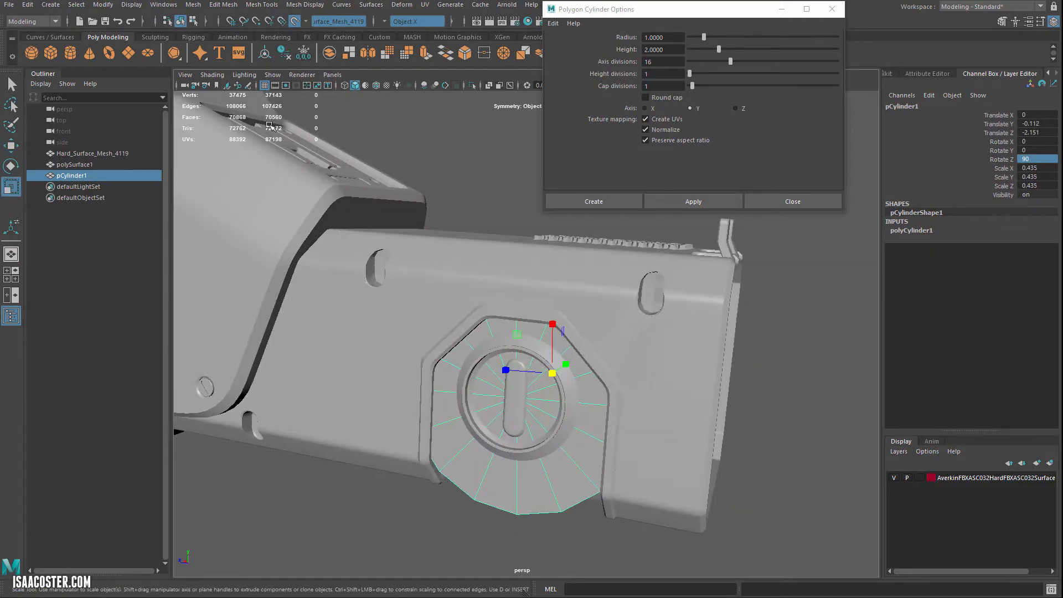
# - Turn off the live surface, scale the cylinder uniformly to 0.298 and move it outward to Translate X 0.173
pyautogui.keyDown('alt'); pyautogui.moveTo(458, 335); pyautogui.dragTo(388, 332); pyautogui.keyUp('alt')
pyautogui.click(295, 22)
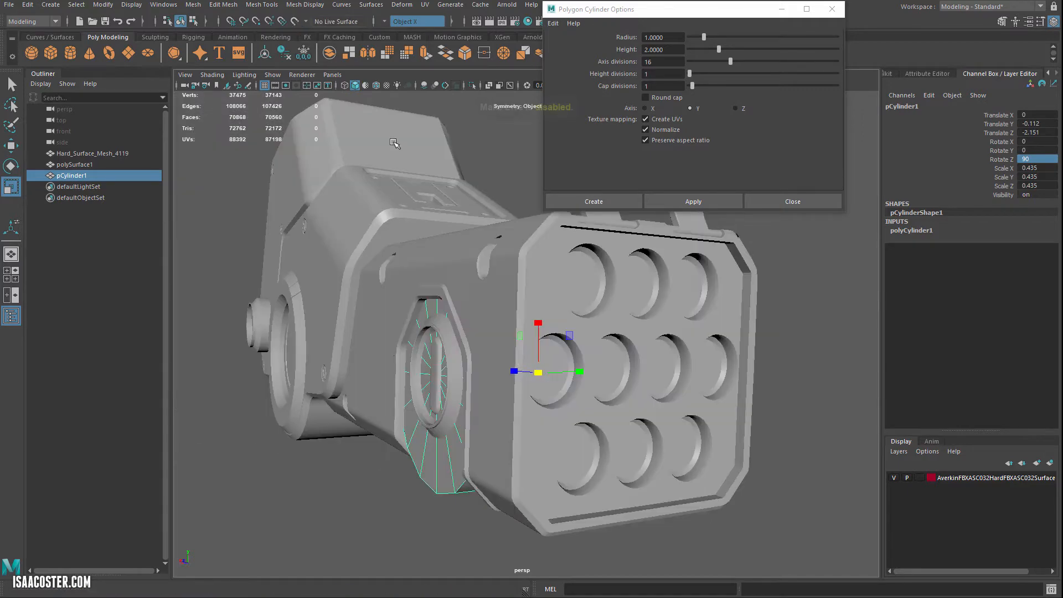
pyautogui.keyDown('alt'); pyautogui.moveTo(421, 233); pyautogui.dragTo(504, 228); pyautogui.keyUp('alt')
pyautogui.moveTo(545, 386)
pyautogui.mouseDown()
pyautogui.moveTo(479, 405)
pyautogui.moveTo(514, 396)
pyautogui.mouseUp()
pyautogui.press('w')
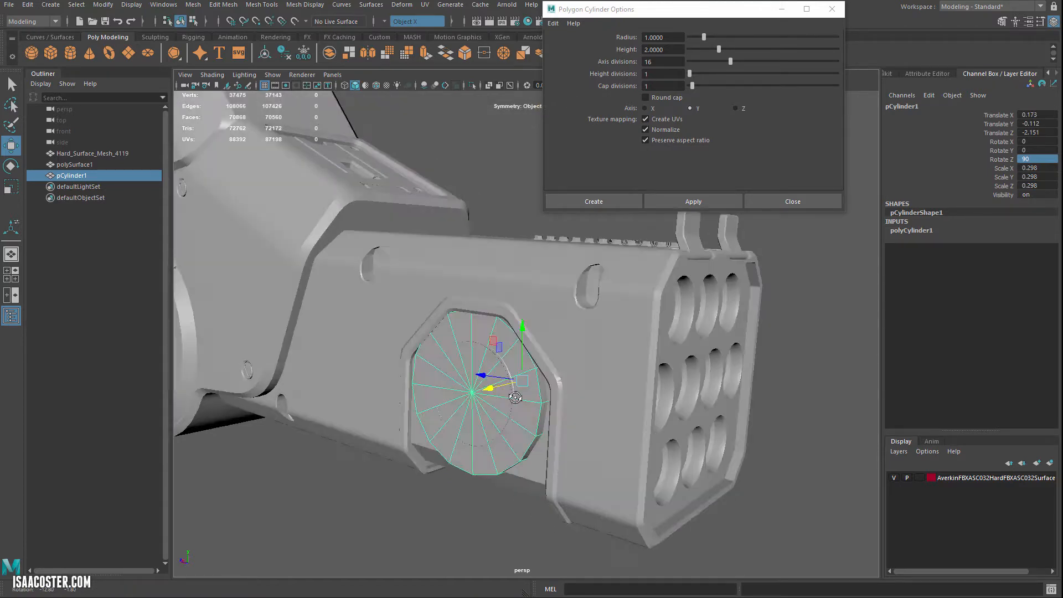
pyautogui.keyDown('alt'); pyautogui.moveTo(514, 396); pyautogui.dragTo(600, 432, button='right'); pyautogui.keyUp('alt')
pyautogui.keyDown('alt'); pyautogui.moveTo(600, 431); pyautogui.dragTo(565, 323); pyautogui.keyUp('alt')
# - Snap the cylinder's pivot to the centre vertex of its outer end cap
pyautogui.press('r')
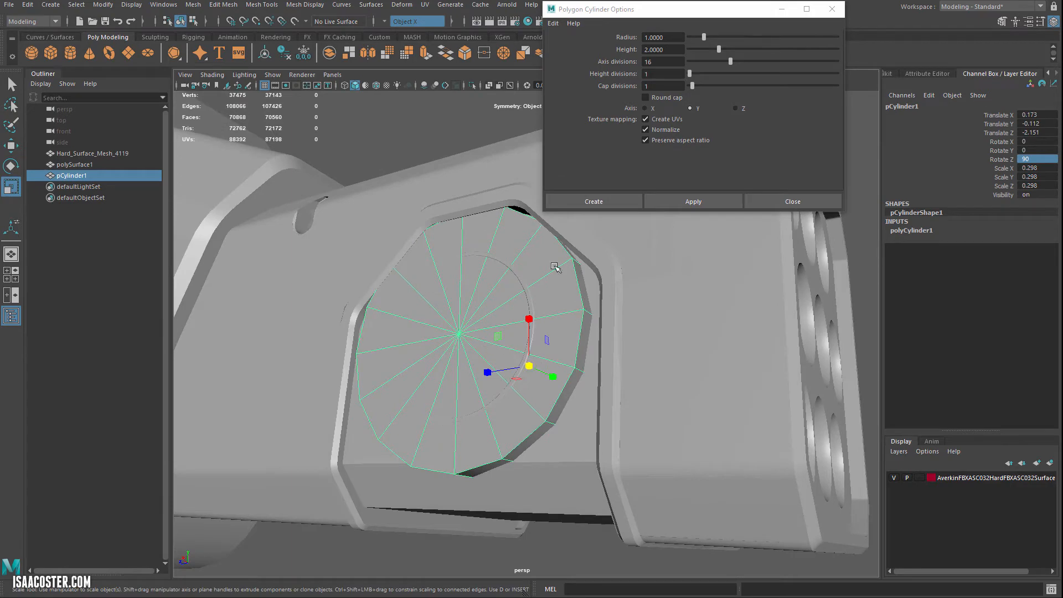
pyautogui.moveTo(556, 268)
pyautogui.keyDown('alt'); pyautogui.mouseDown()
pyautogui.moveTo(544, 259)
pyautogui.moveTo(554, 285)
pyautogui.mouseUp(); pyautogui.keyUp('alt')
pyautogui.press('d')
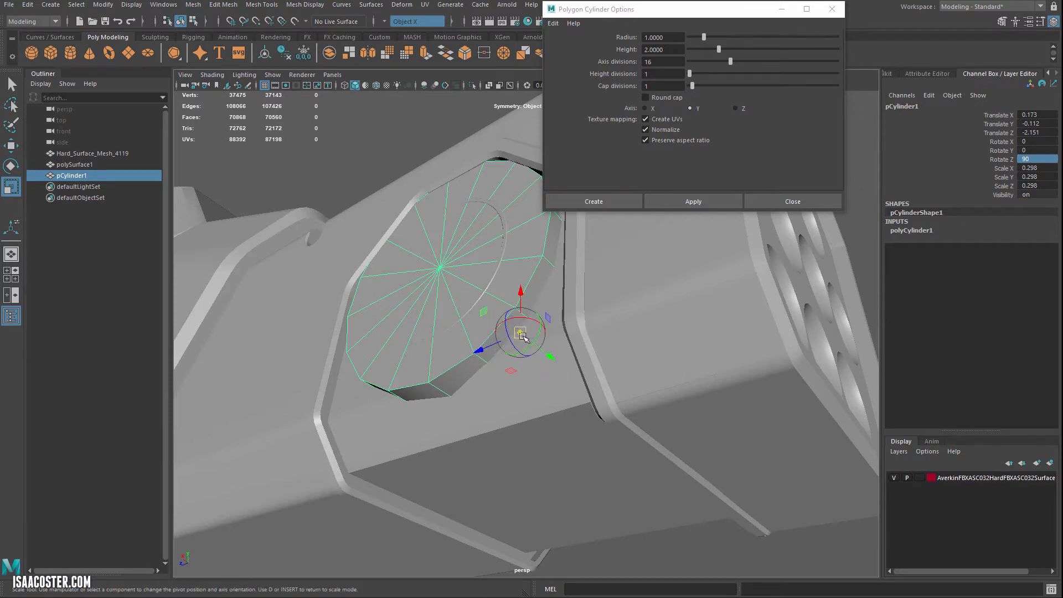
pyautogui.moveTo(543, 361); pyautogui.dragTo(563, 404)
pyautogui.press('v')
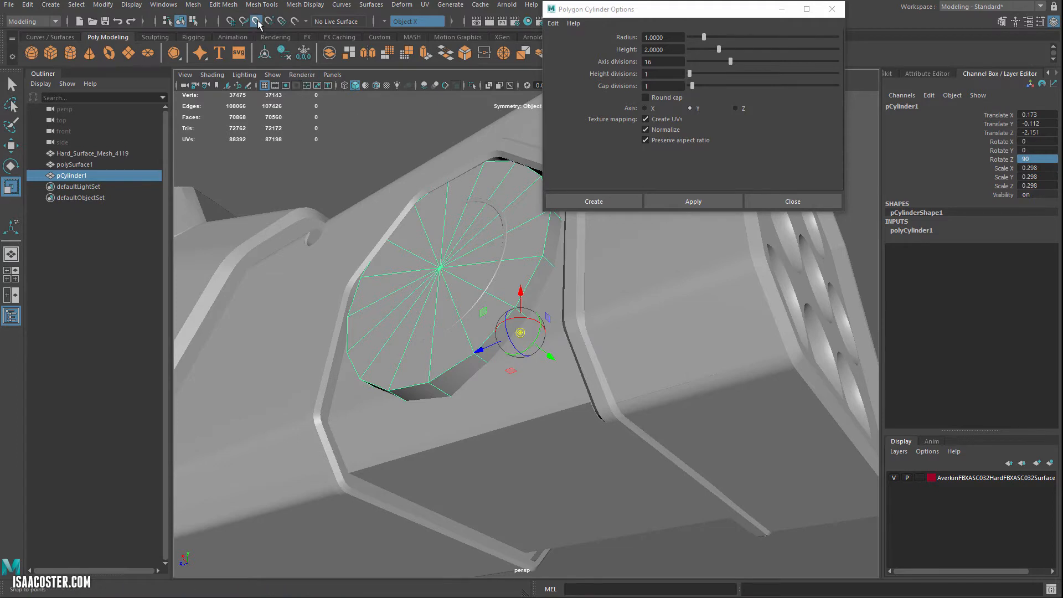
pyautogui.moveTo(522, 333); pyautogui.dragTo(439, 268)
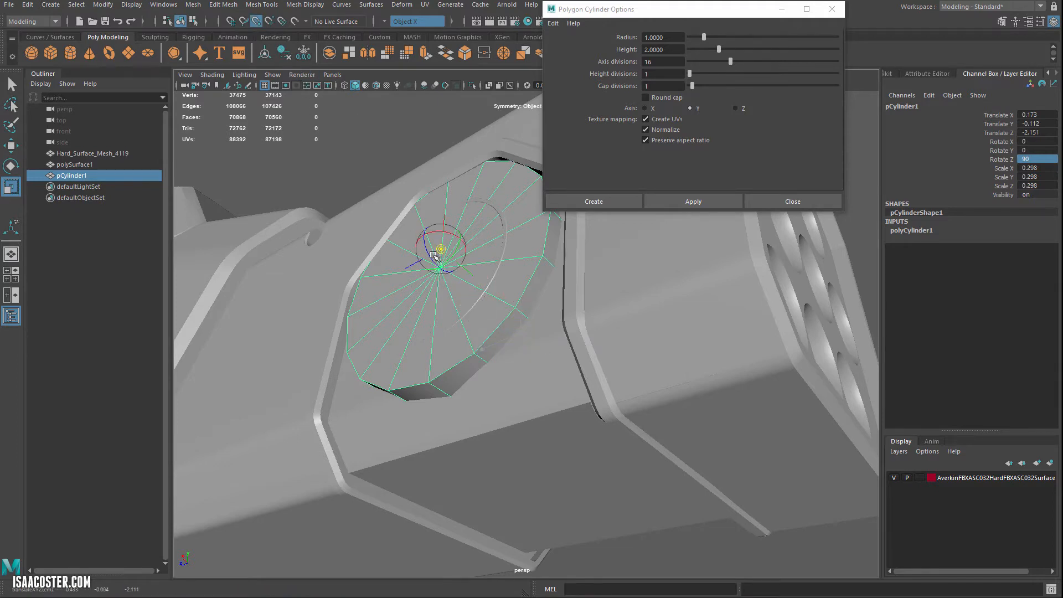
pyautogui.press('d')
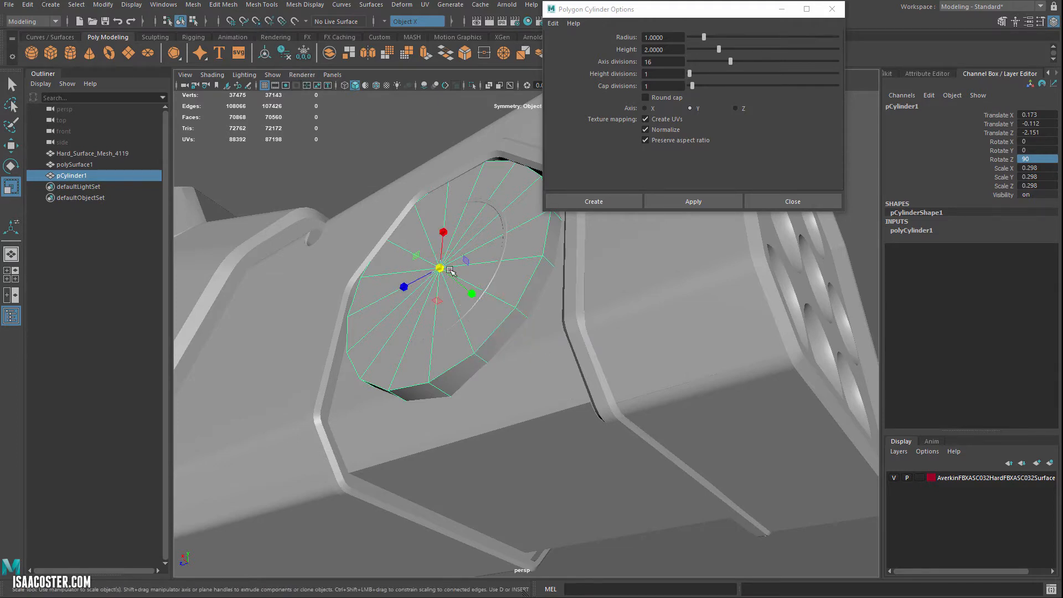
# - Scale the cylinder uniformly to 0.189 and centre it on the round cap at Translate Y -0.113 and Translate Z -2.149
pyautogui.moveTo(440, 268); pyautogui.dragTo(496, 363)
pyautogui.press('w')
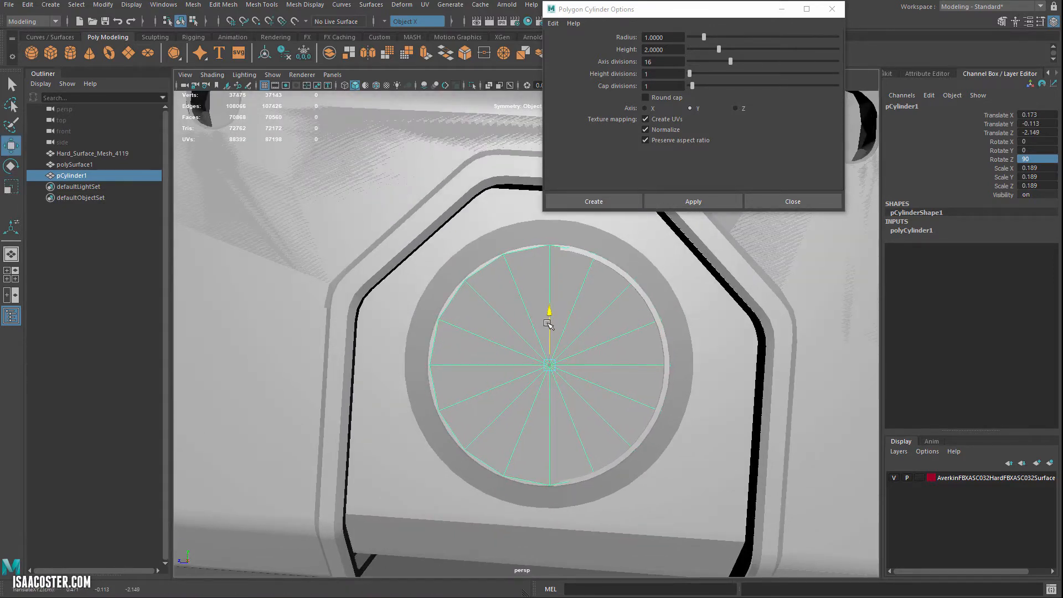
# - Tilt the cylinder to Rotate X -0.082 to follow the round cap's surface
pyautogui.keyDown('alt'); pyautogui.moveTo(590, 324); pyautogui.dragTo(578, 366); pyautogui.keyUp('alt')
pyautogui.keyDown('alt'); pyautogui.moveTo(579, 366); pyautogui.dragTo(584, 348, button='right'); pyautogui.keyUp('alt')
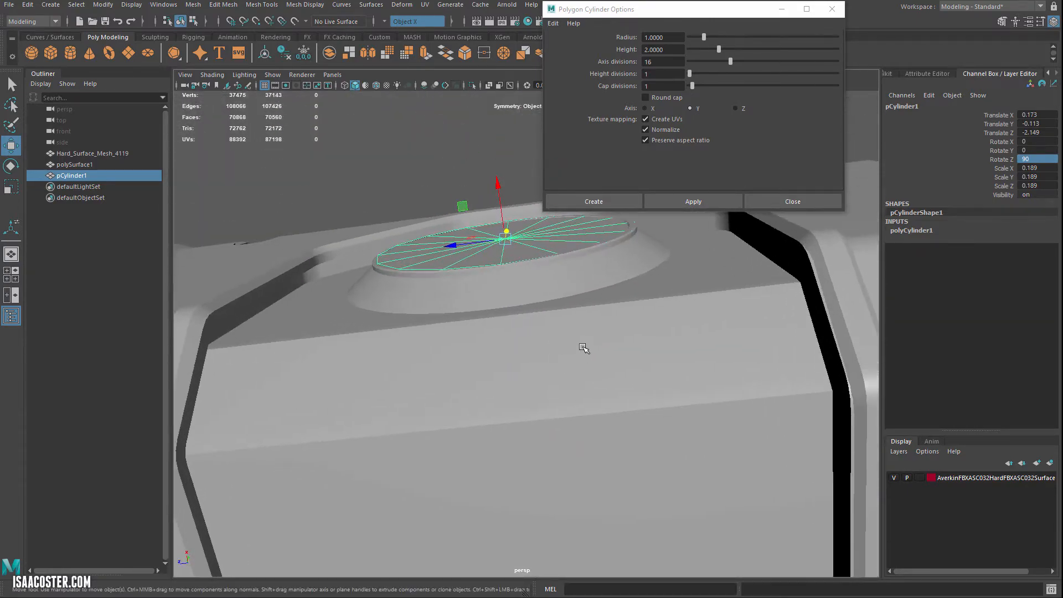
pyautogui.press('e')
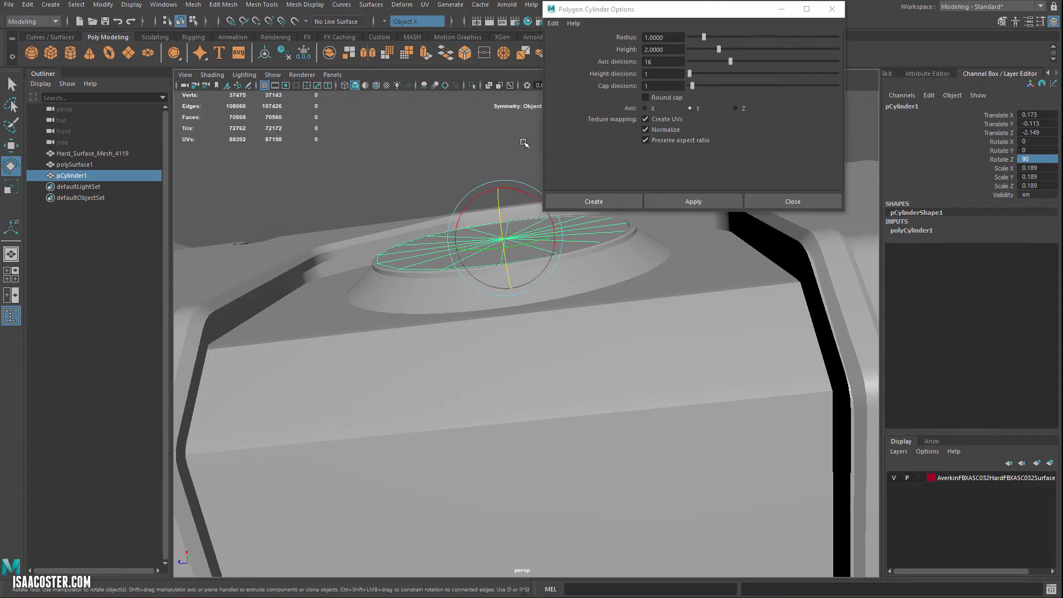
pyautogui.click(513, 188)
pyautogui.moveTo(513, 188); pyautogui.dragTo(512, 188)
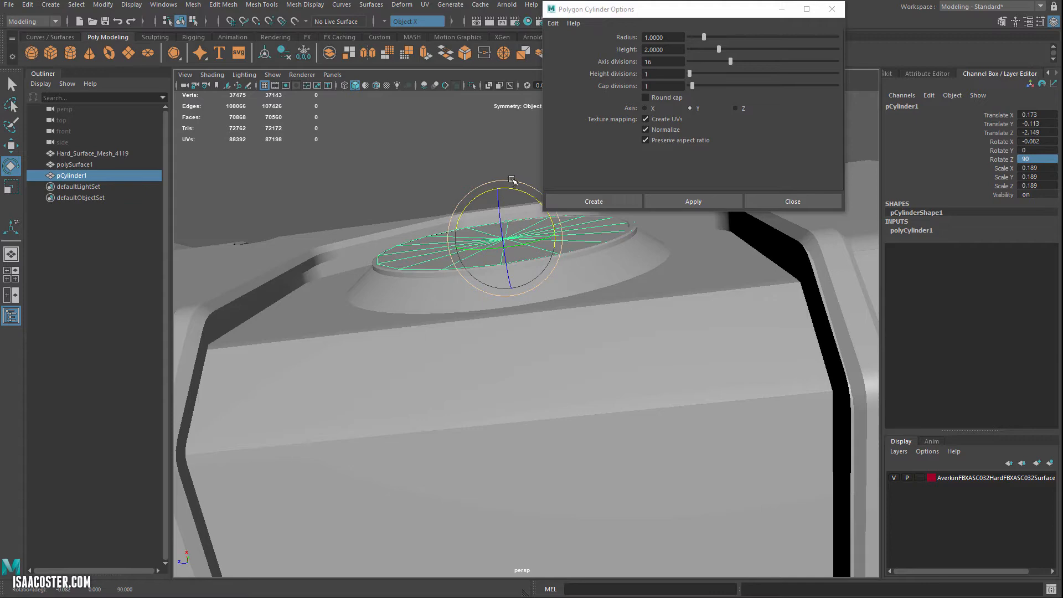
pyautogui.keyDown('alt'); pyautogui.moveTo(463, 175); pyautogui.dragTo(426, 221); pyautogui.keyUp('alt')
pyautogui.keyDown('alt'); pyautogui.moveTo(444, 289); pyautogui.dragTo(445, 238, button='middle'); pyautogui.keyUp('alt')
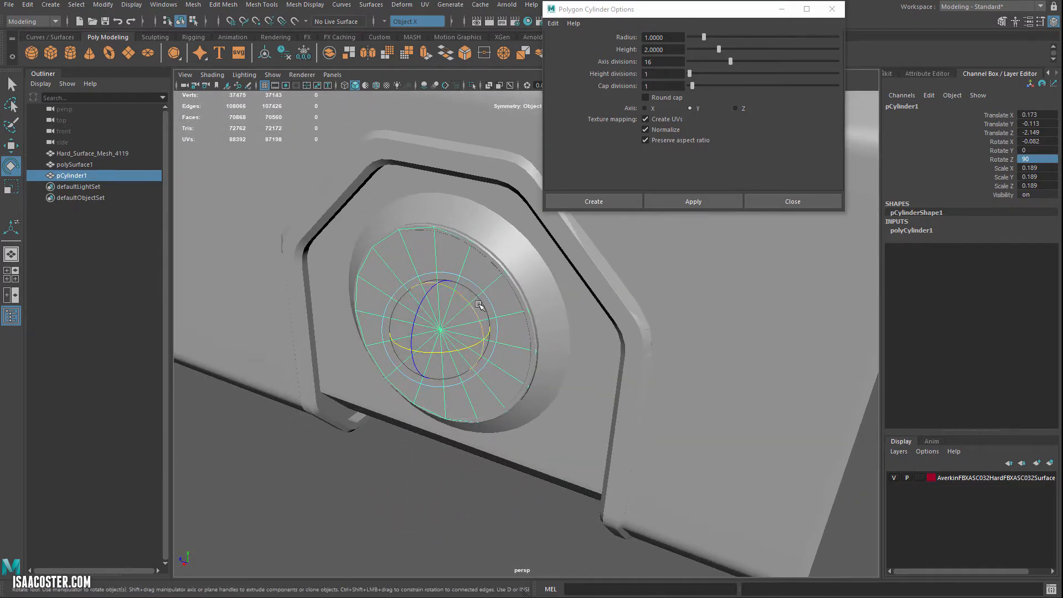
pyautogui.keyDown('alt'); pyautogui.moveTo(476, 304); pyautogui.dragTo(509, 342); pyautogui.keyUp('alt')
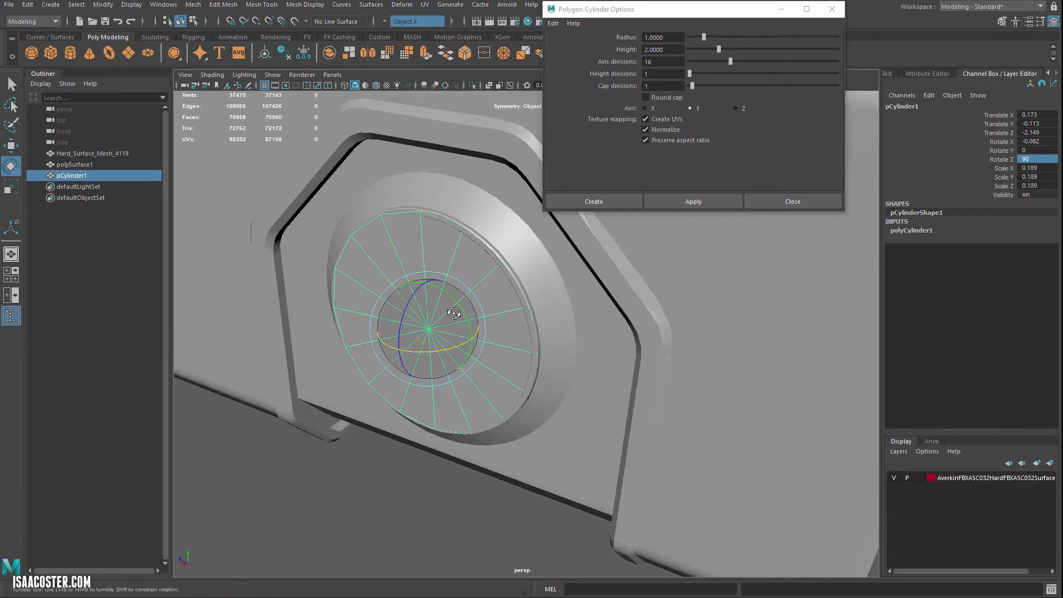
pyautogui.keyDown('alt'); pyautogui.moveTo(456, 313); pyautogui.dragTo(449, 350); pyautogui.keyUp('alt')
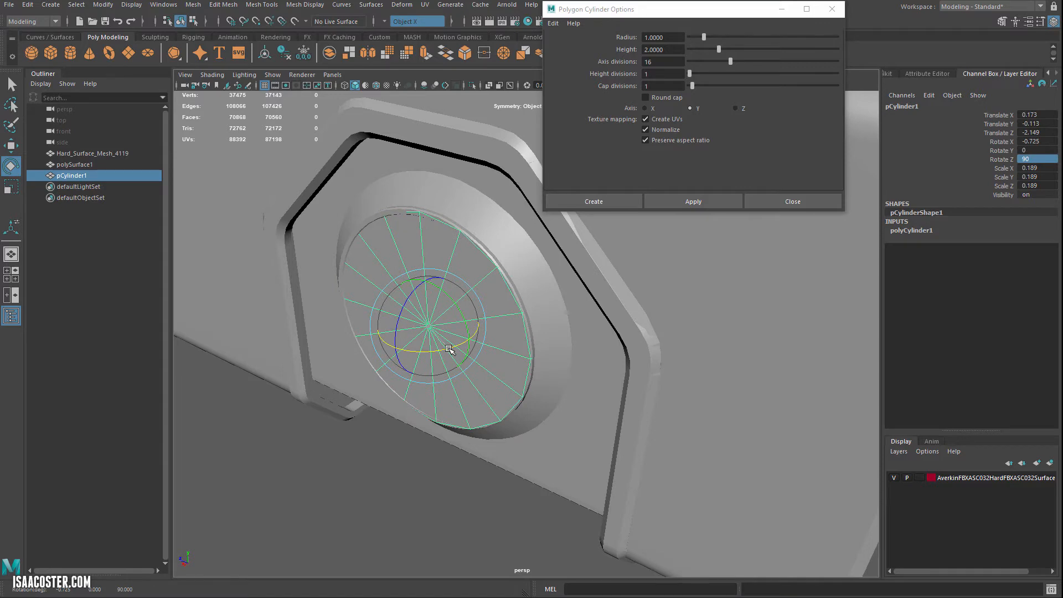
pyautogui.hotkey('ctrl', 'z')
# - Hide the high-poly Hard_Surface_Mesh_4119 and select the cylinder
pyautogui.keyDown('alt'); pyautogui.moveTo(449, 349); pyautogui.dragTo(410, 254); pyautogui.keyUp('alt')
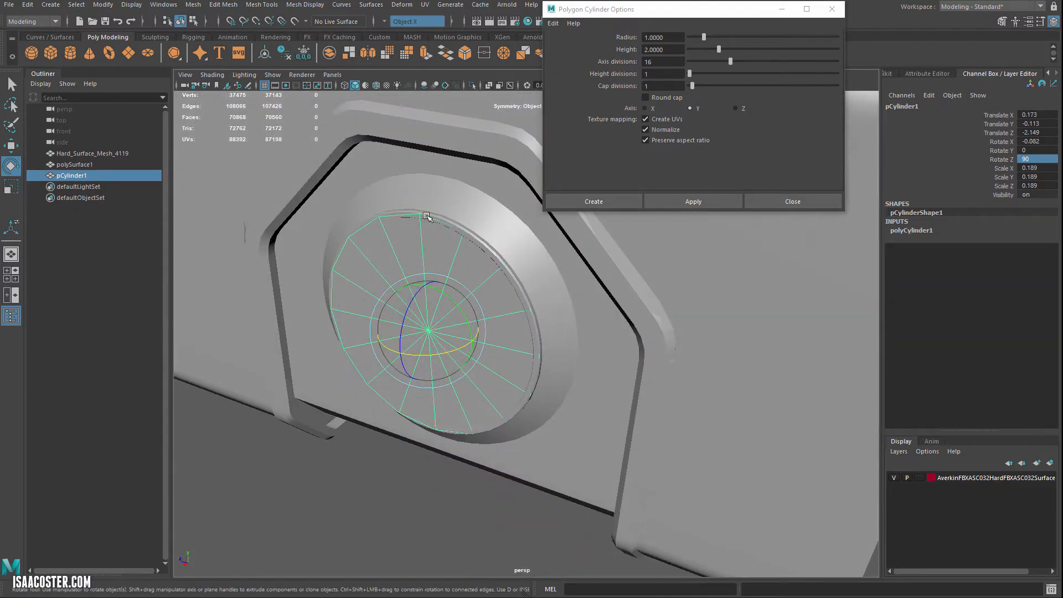
pyautogui.click(412, 186)
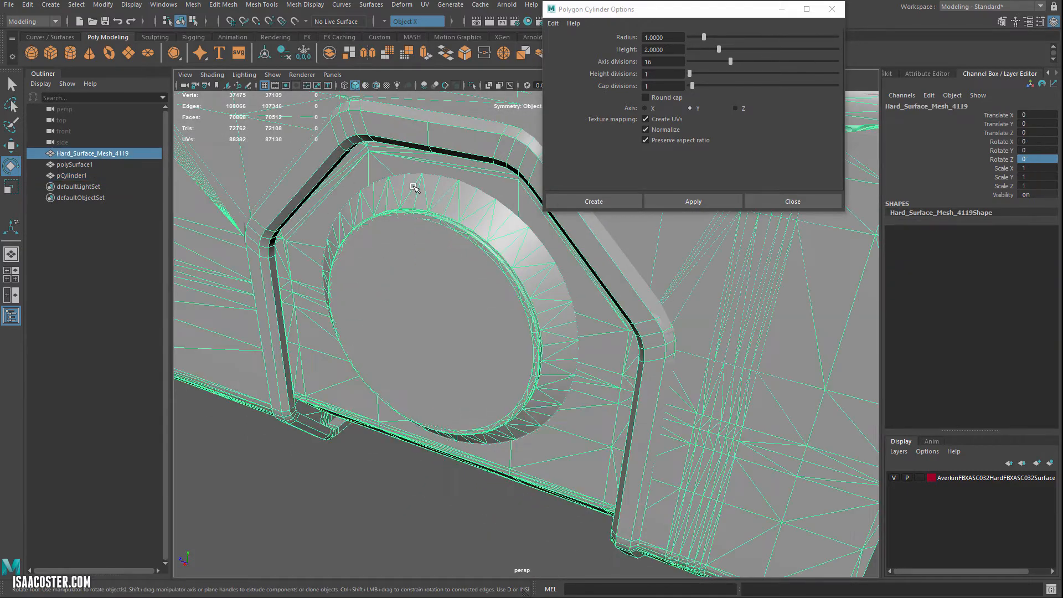
pyautogui.hotkey('ctrl', 'h')
pyautogui.click(434, 245)
pyautogui.rightClick(440, 245)
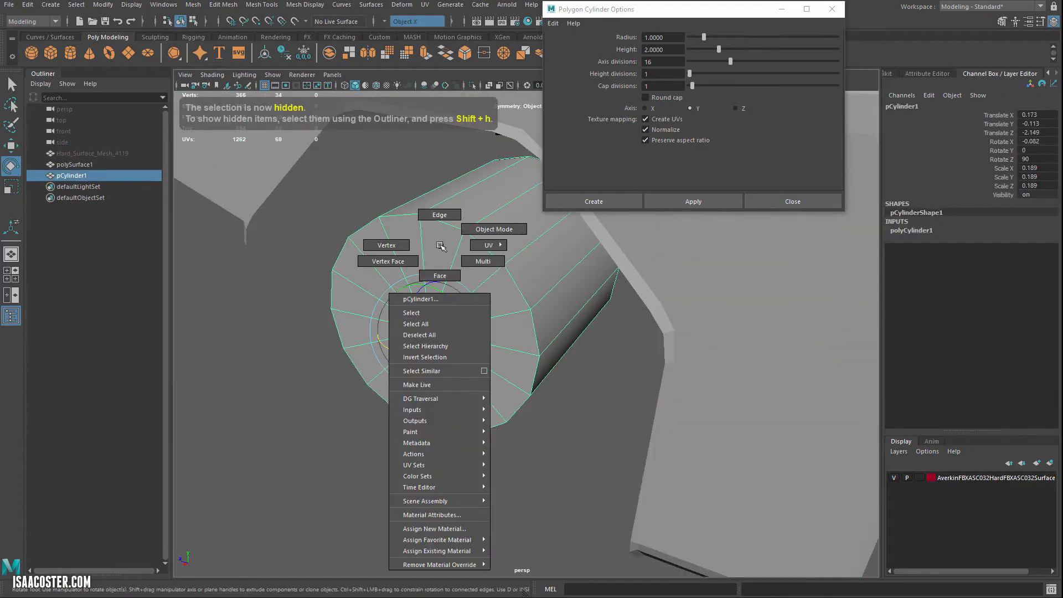
pyautogui.click(440, 215)
pyautogui.click(485, 218)
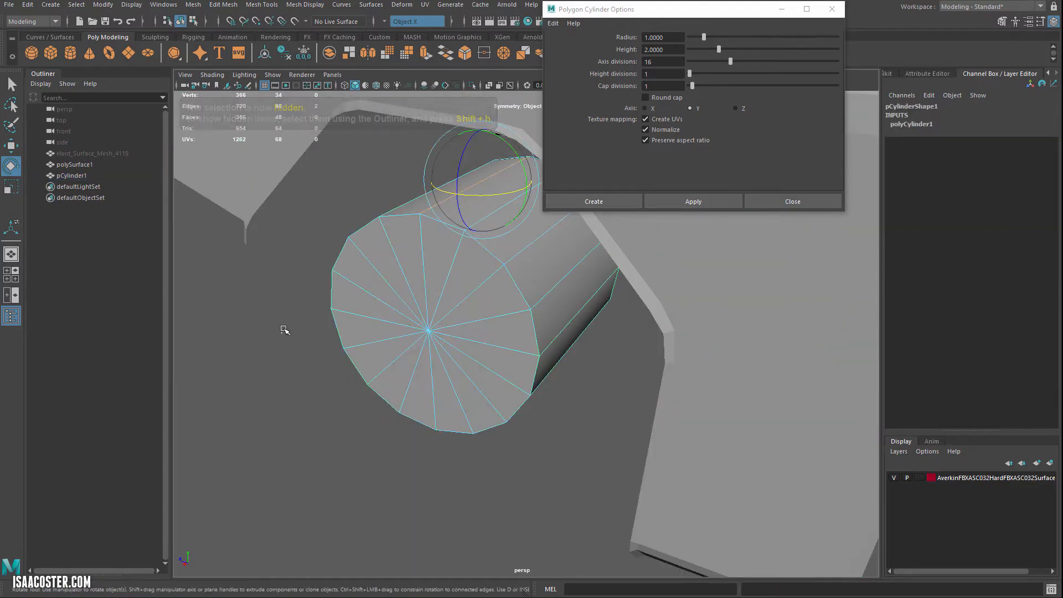
pyautogui.keyDown('alt'); pyautogui.moveTo(284, 330); pyautogui.dragTo(287, 334); pyautogui.keyUp('alt')
pyautogui.press('F8')
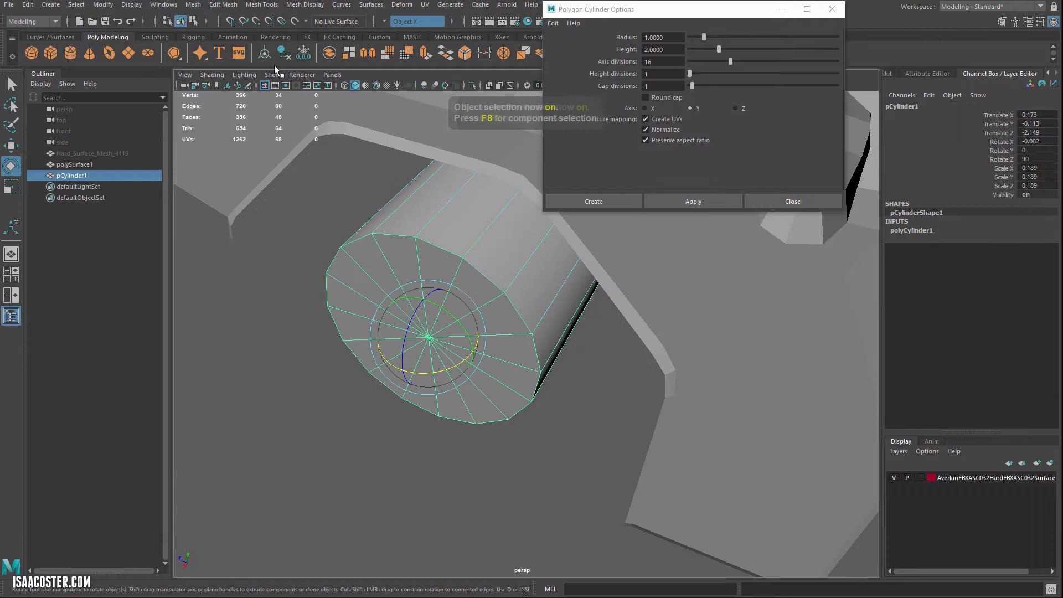
# - Insert an edge loop around the cylinder's side, close to its outer end cap
pyautogui.click(224, 5)
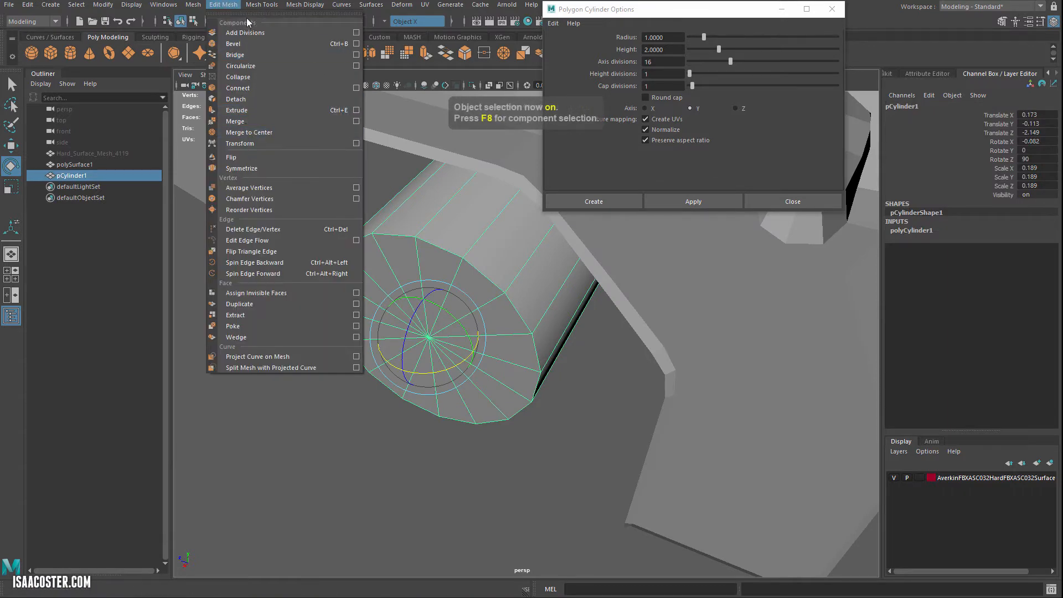
pyautogui.moveTo(260, 6)
pyautogui.click(293, 88)
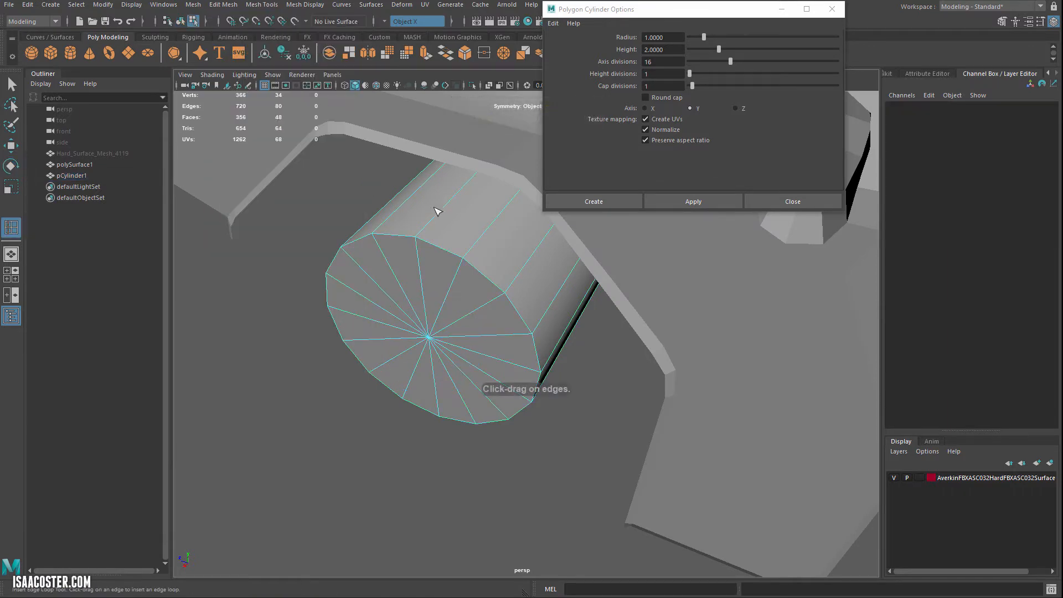
pyautogui.click(419, 232)
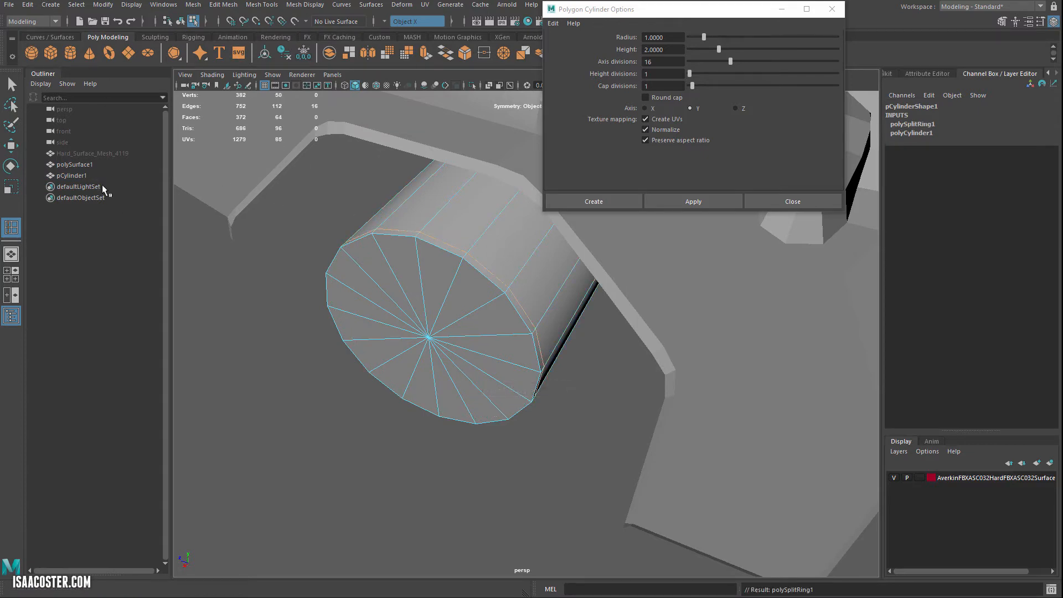
# - Unhide Hard_Surface_Mesh_4119 and return to object selection with the cylinder selected
pyautogui.click(81, 154)
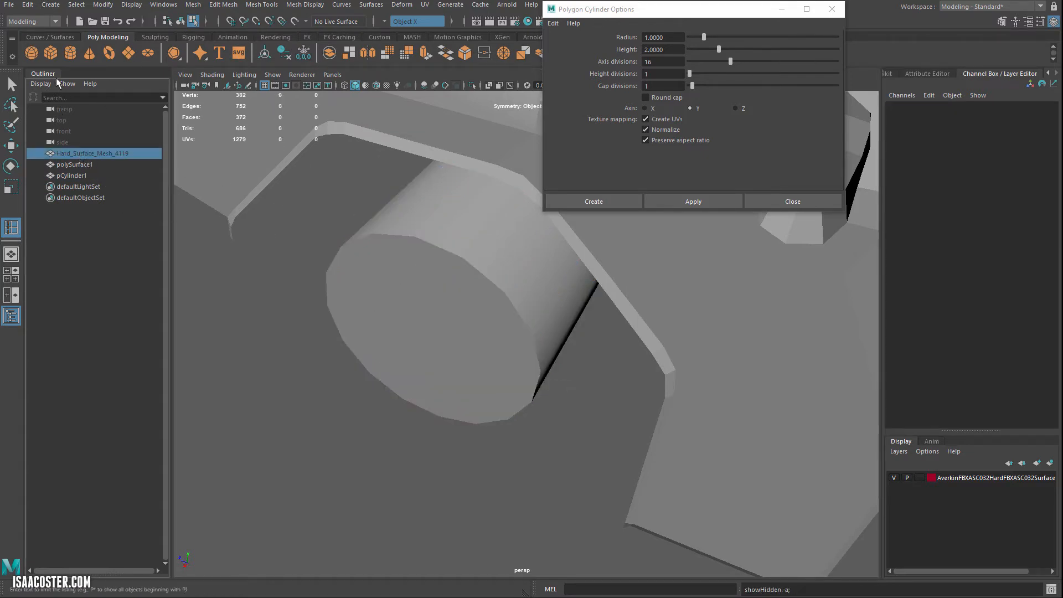
pyautogui.press('q')
pyautogui.keyDown('alt'); pyautogui.moveTo(244, 320); pyautogui.dragTo(160, 197); pyautogui.keyUp('alt')
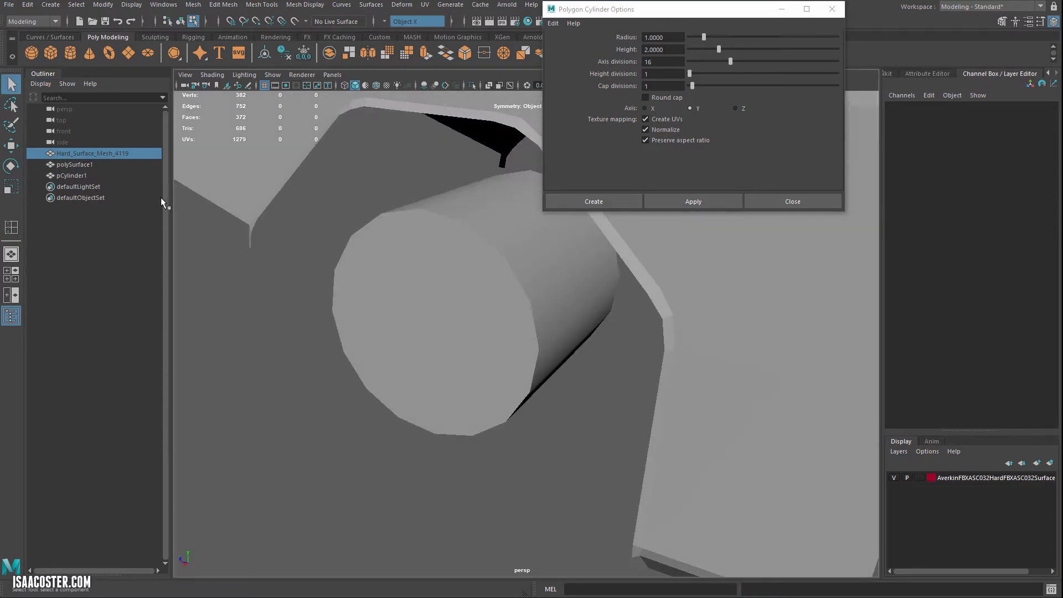
pyautogui.click(89, 176)
pyautogui.click(72, 154)
pyautogui.hotkey('shift', 'h')
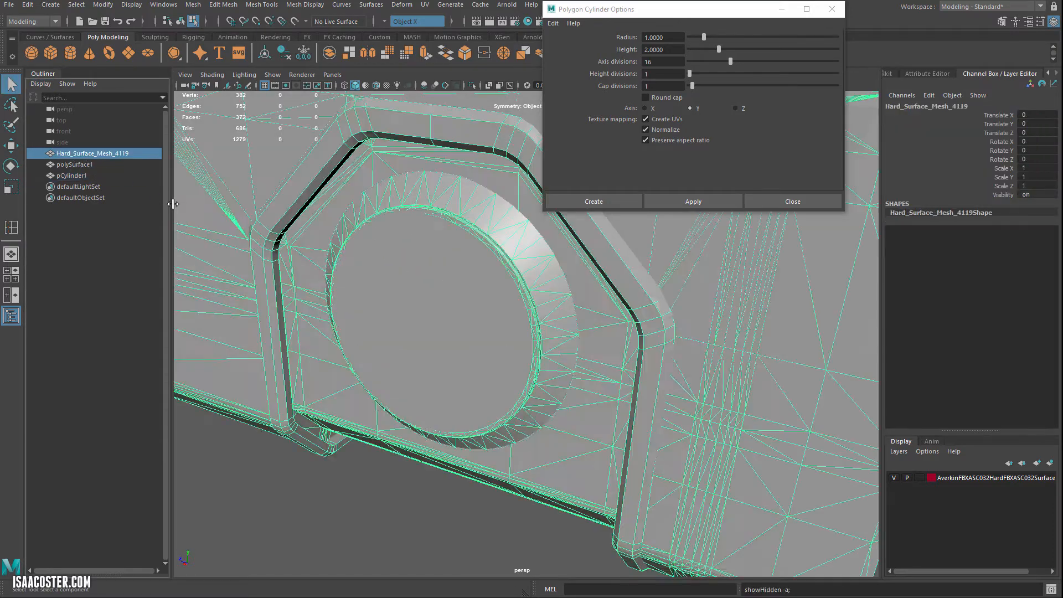
pyautogui.click(352, 322)
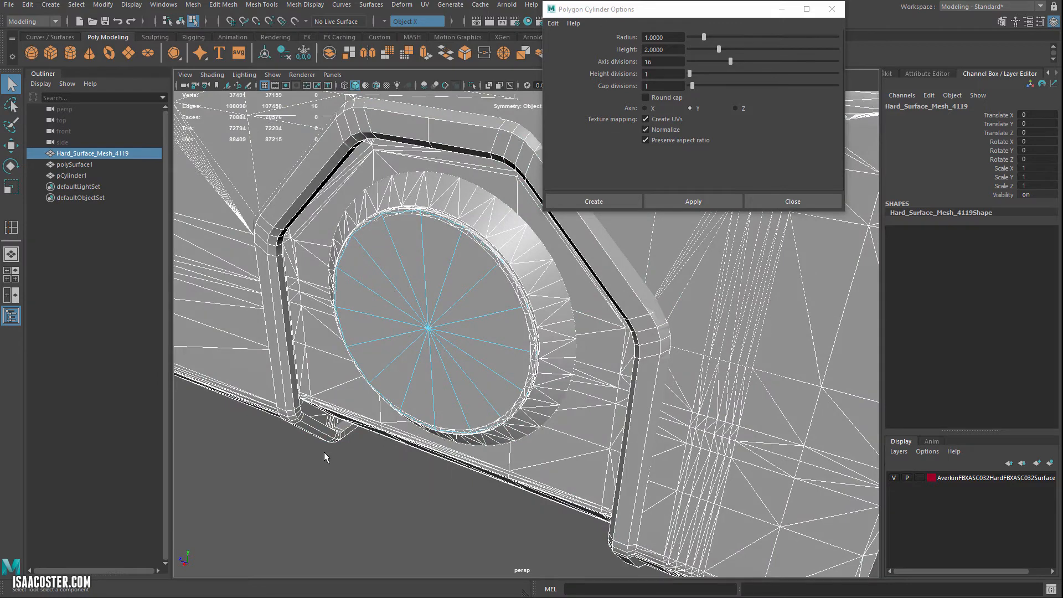
pyautogui.press('F8')
pyautogui.keyDown('alt'); pyautogui.moveTo(344, 529); pyautogui.dragTo(320, 518); pyautogui.keyUp('alt')
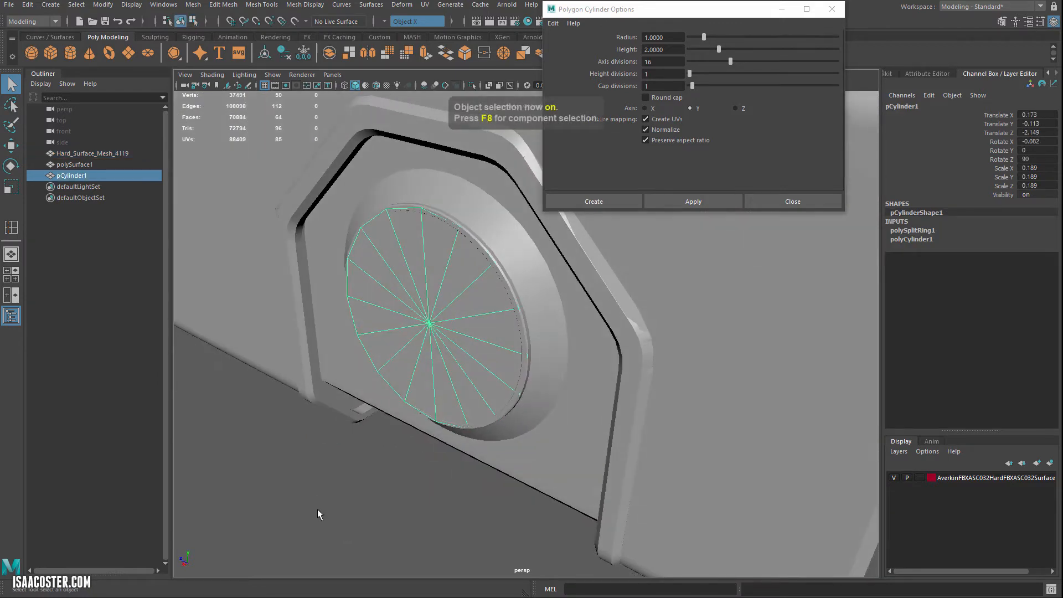
# - Switch to wireframe display and try to scale the inserted edge loop uniformly in edge mode
pyautogui.moveTo(318, 411); pyautogui.dragTo(319, 383, button='right')
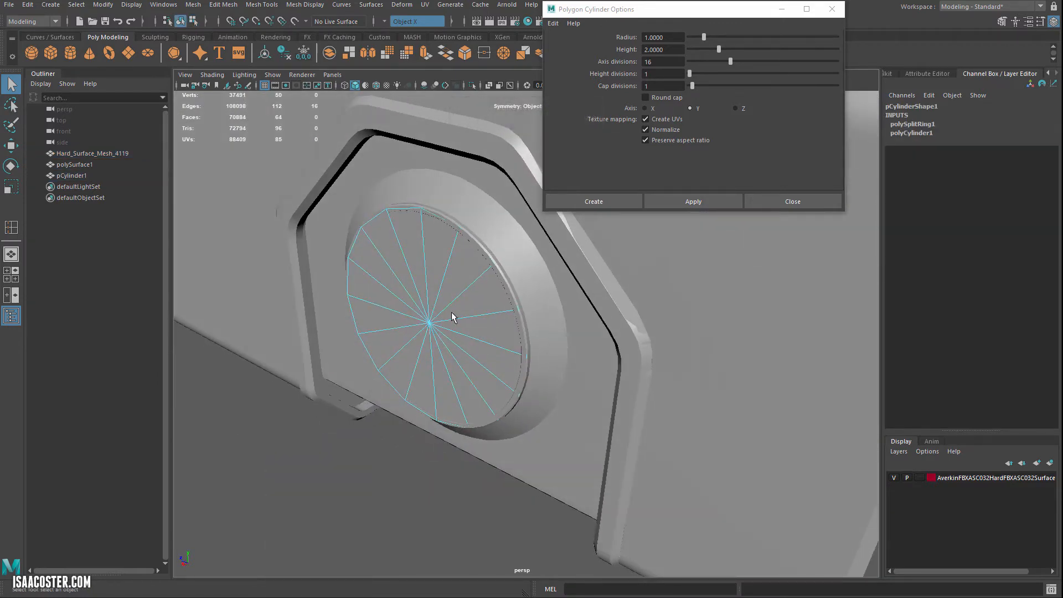
pyautogui.press('4')
pyautogui.press('r')
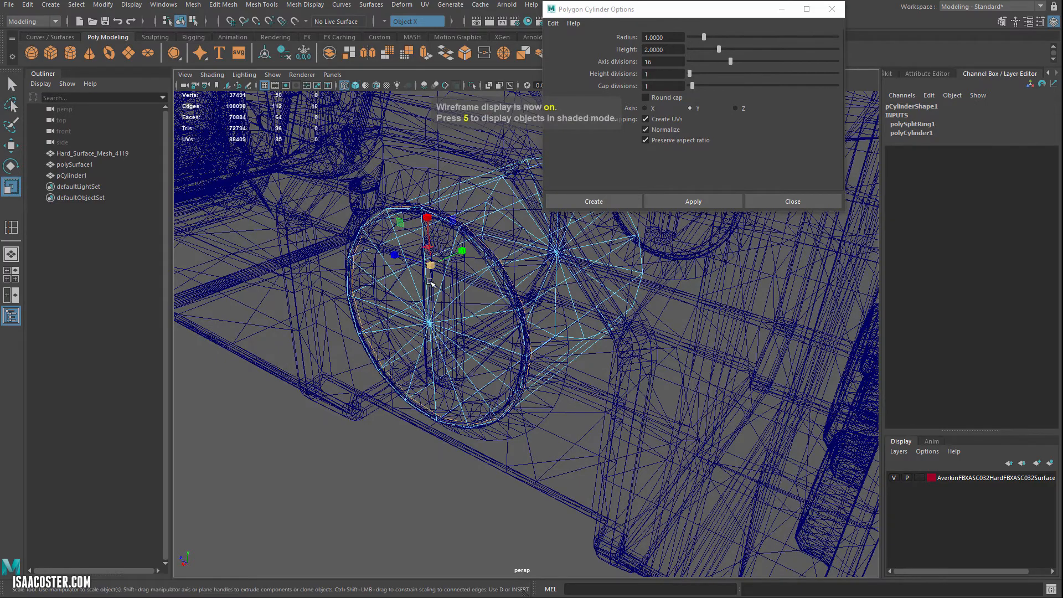
pyautogui.moveTo(431, 266); pyautogui.dragTo(394, 299)
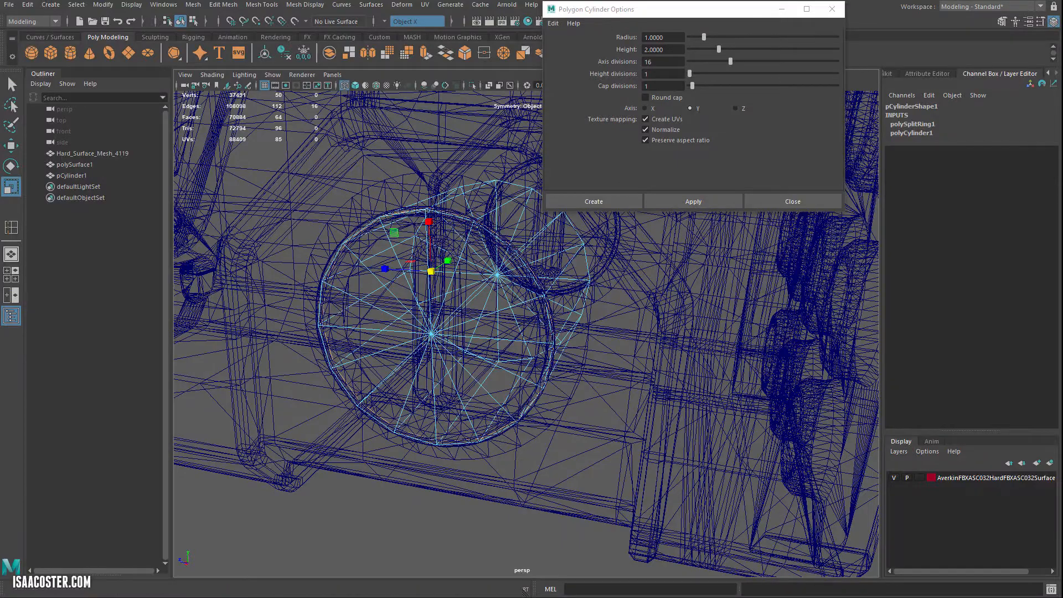
# - Set the Scale tool's axis orientation to Object
pyautogui.doubleClick(12, 187)
pyautogui.click(202, 123)
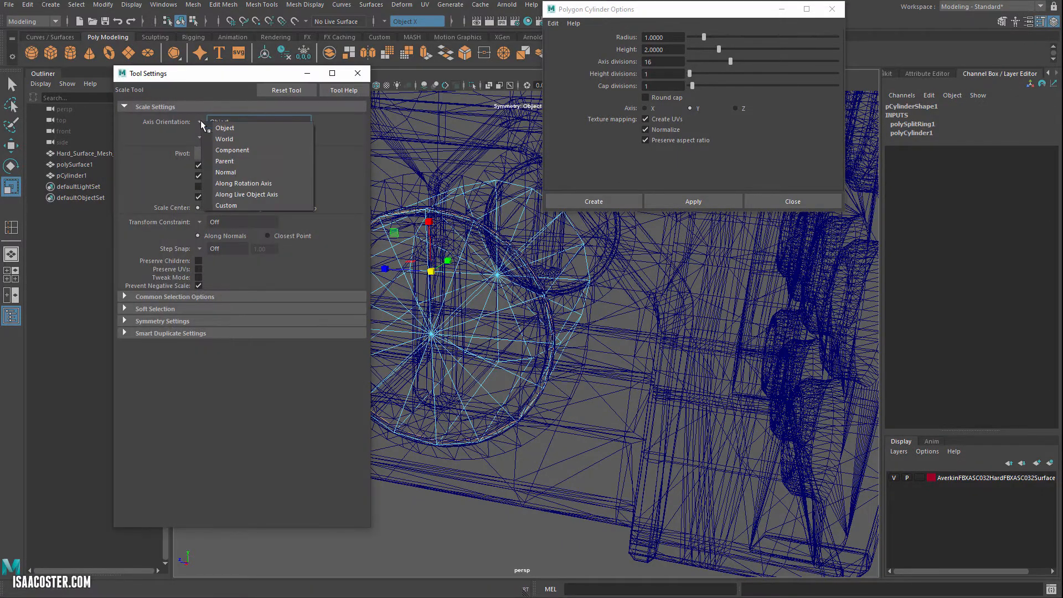
pyautogui.click(230, 128)
pyautogui.keyDown('alt'); pyautogui.moveTo(427, 216); pyautogui.dragTo(394, 204); pyautogui.keyUp('alt')
# - Return to object selection and freeze the cylinder's transformations
pyautogui.press('F8')
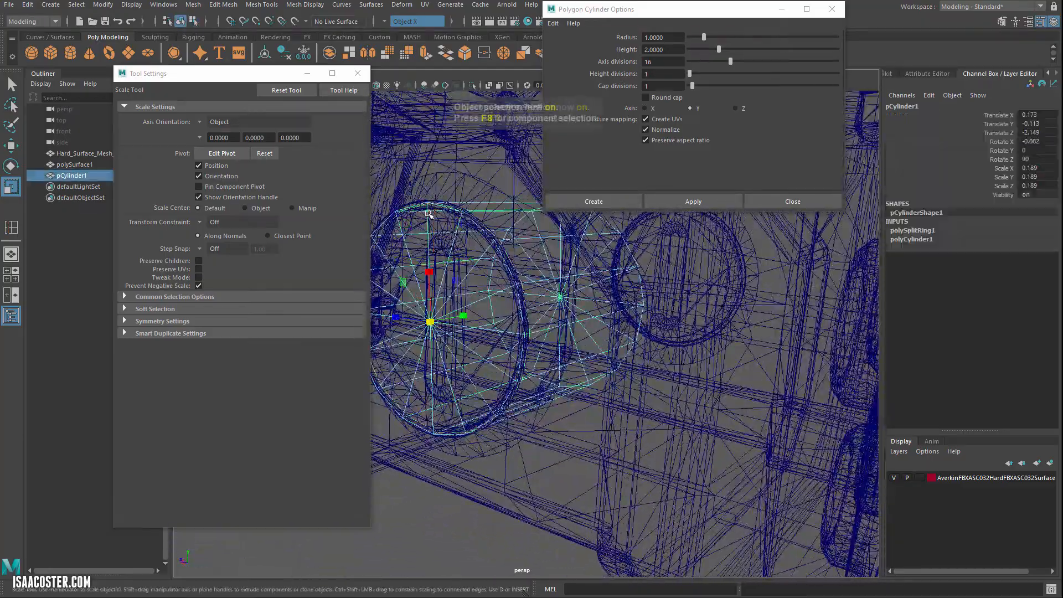
pyautogui.click(28, 5)
pyautogui.moveTo(48, 5)
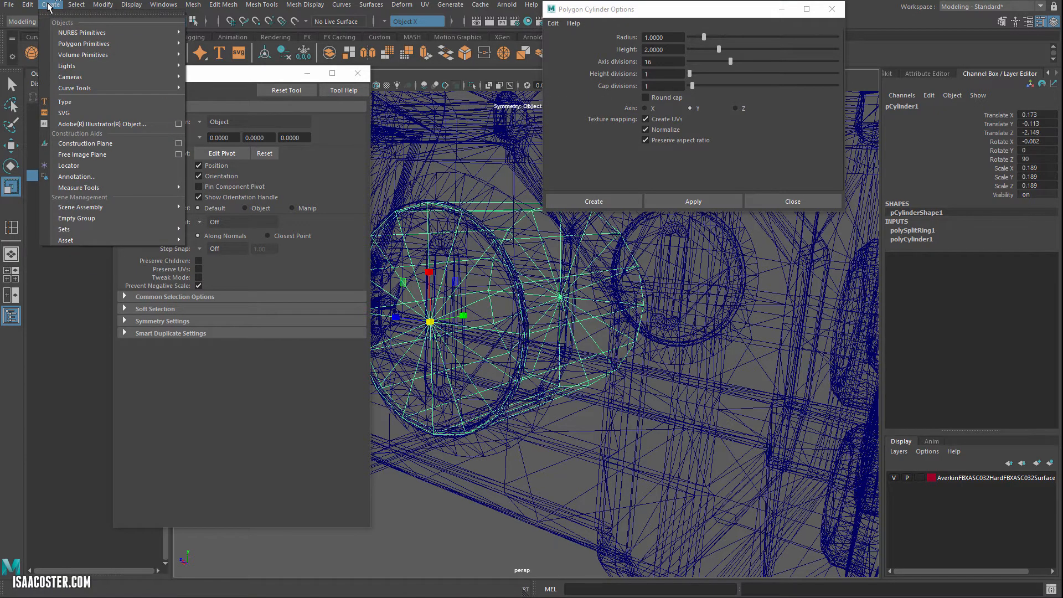
pyautogui.moveTo(103, 4)
pyautogui.click(137, 57)
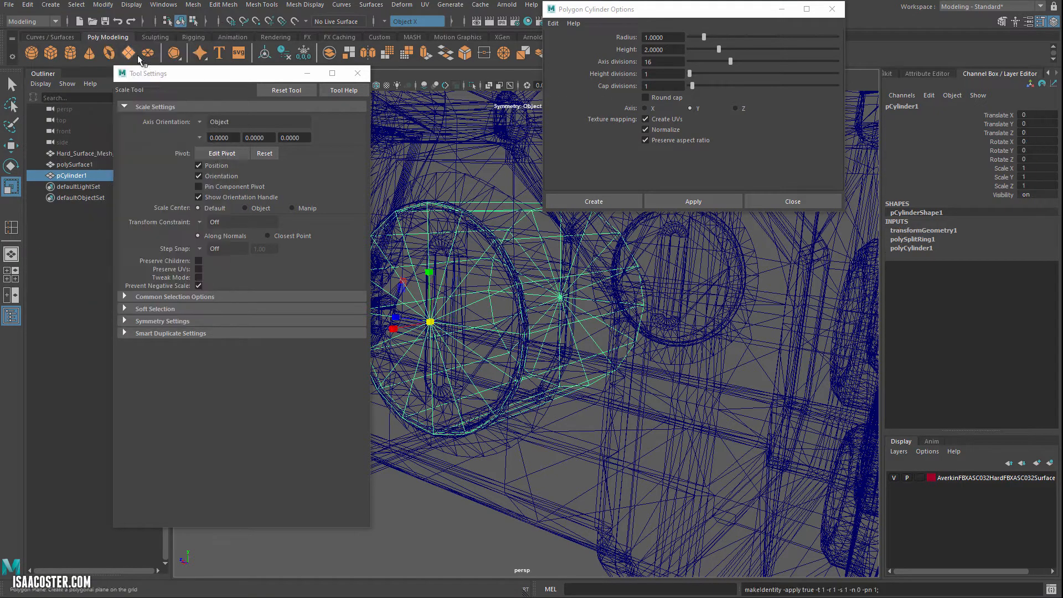
# - Delete the construction history of the selected cylinder
pyautogui.click(25, 4)
pyautogui.moveTo(83, 138)
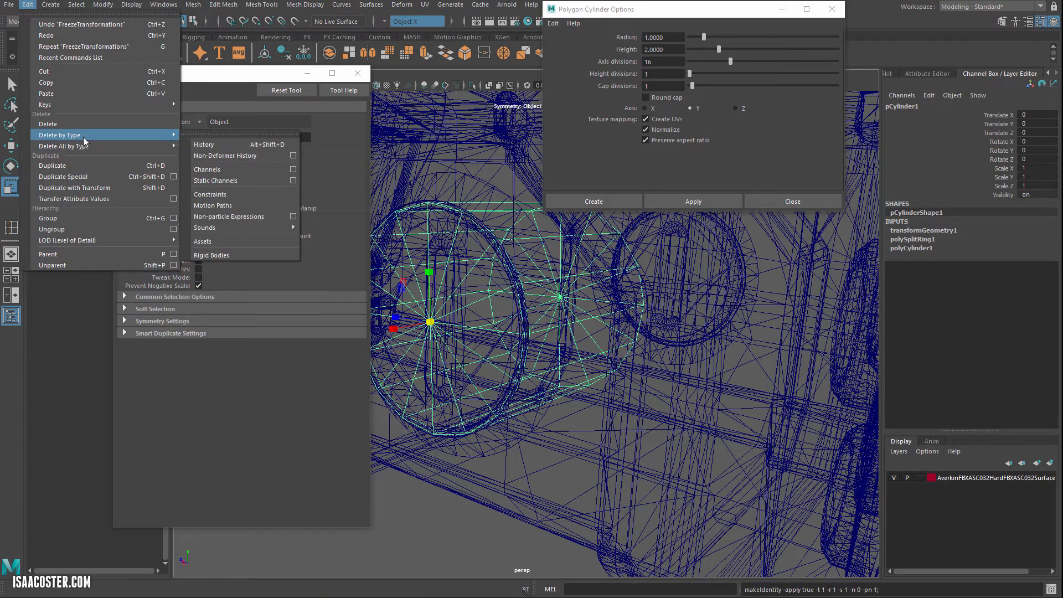
pyautogui.click(206, 145)
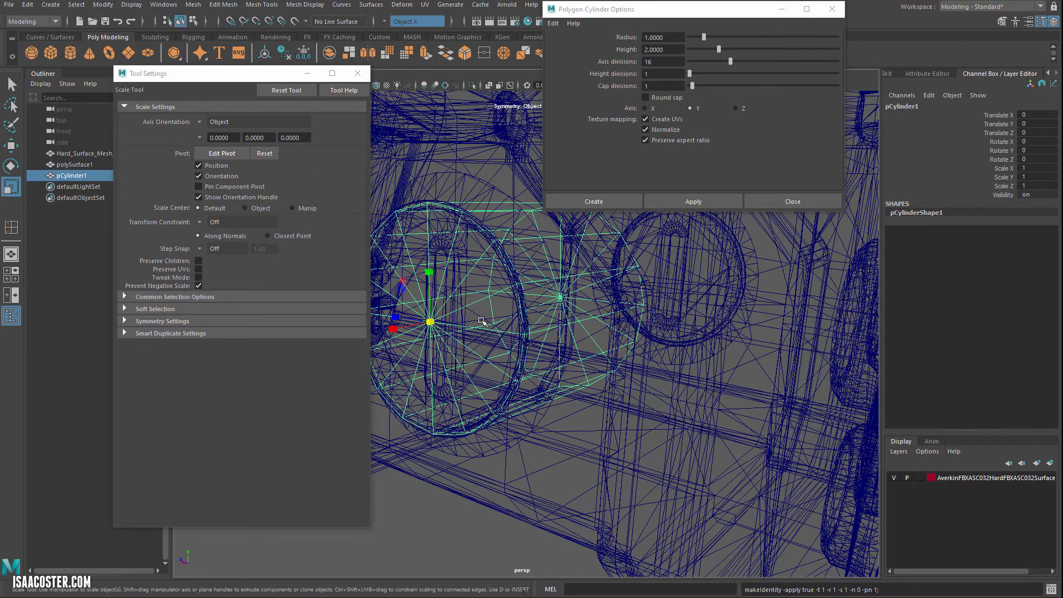
# - Select the cylinder's front outer edge loop, scale it outward uniformly, and switch to shaded display
pyautogui.keyDown('alt'); pyautogui.moveTo(443, 266); pyautogui.dragTo(458, 269); pyautogui.keyUp('alt')
pyautogui.moveTo(423, 506); pyautogui.dragTo(417, 394, button='right')
pyautogui.doubleClick(480, 239)
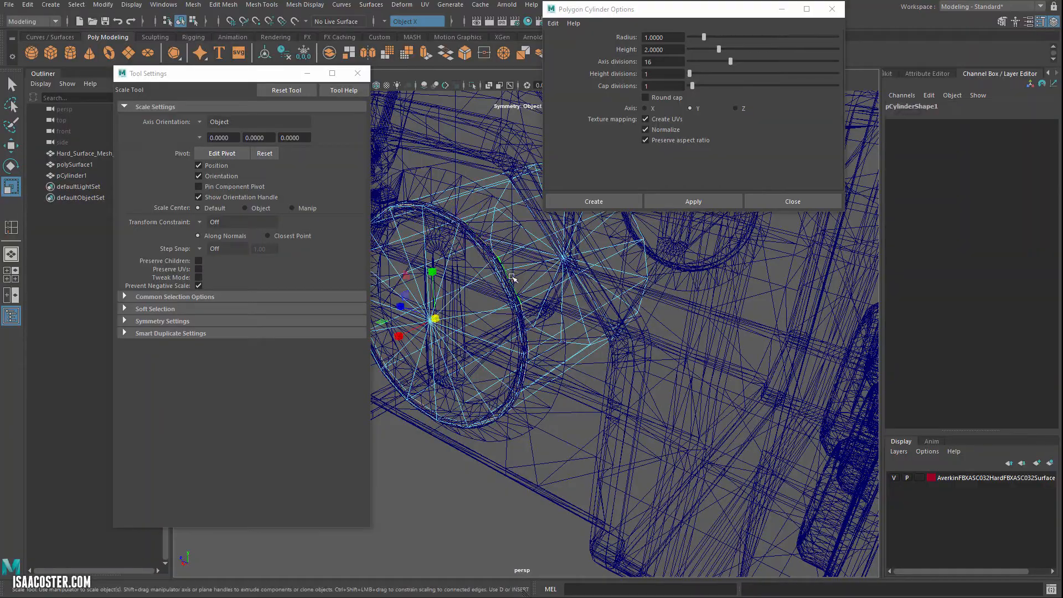
pyautogui.keyDown('alt'); pyautogui.moveTo(481, 241); pyautogui.dragTo(523, 260); pyautogui.keyUp('alt')
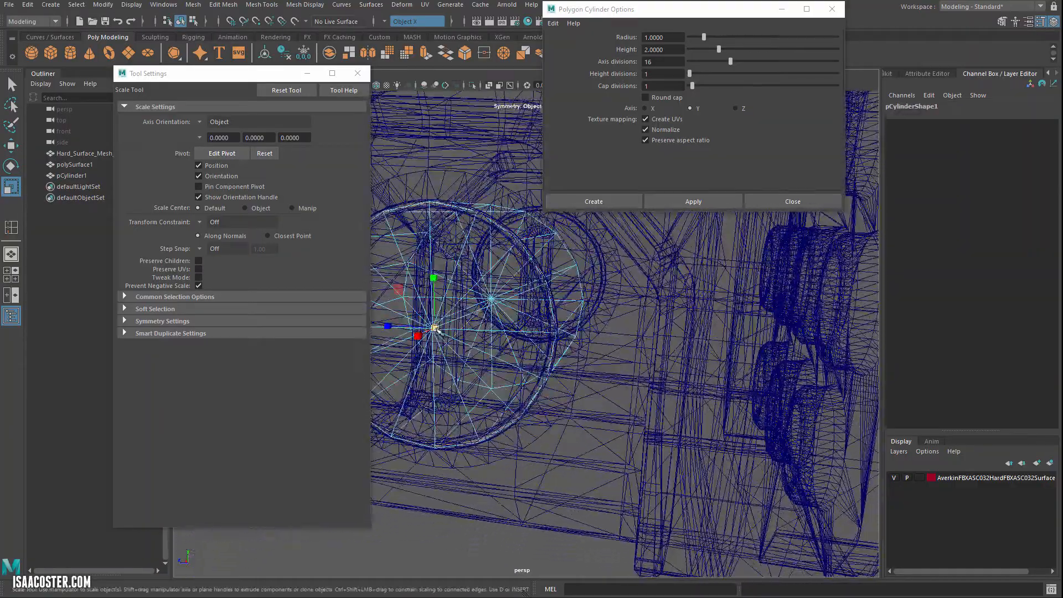
pyautogui.keyDown('alt'); pyautogui.moveTo(441, 333); pyautogui.dragTo(503, 325); pyautogui.keyUp('alt')
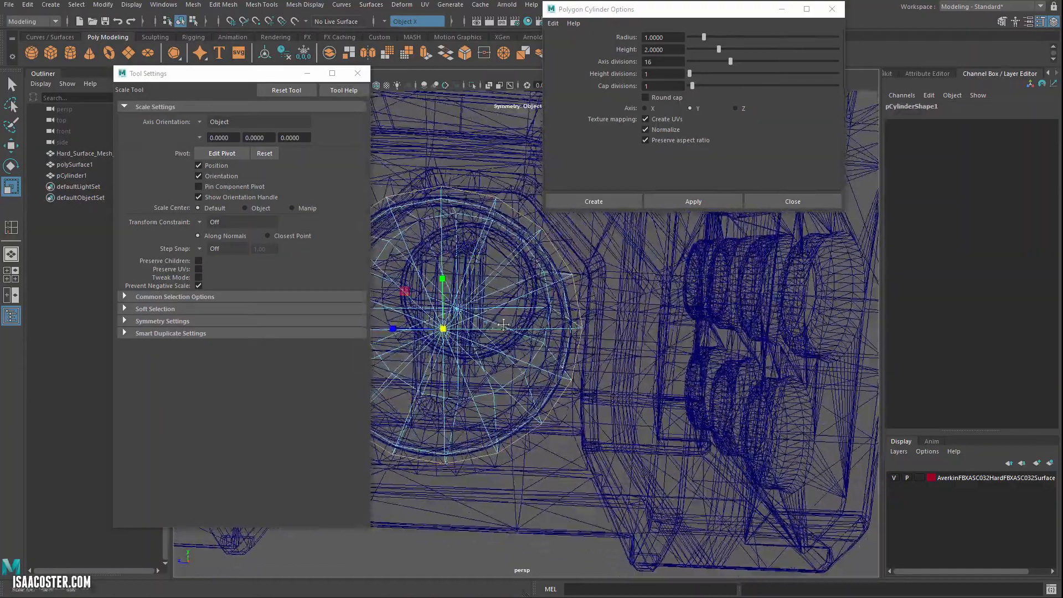
pyautogui.keyDown('alt'); pyautogui.moveTo(503, 325); pyautogui.dragTo(601, 378, button='middle'); pyautogui.keyUp('alt')
pyautogui.moveTo(506, 433)
pyautogui.keyDown('alt'); pyautogui.mouseDown()
pyautogui.moveTo(418, 425)
pyautogui.moveTo(480, 407)
pyautogui.mouseUp(); pyautogui.keyUp('alt')
pyautogui.press('5')
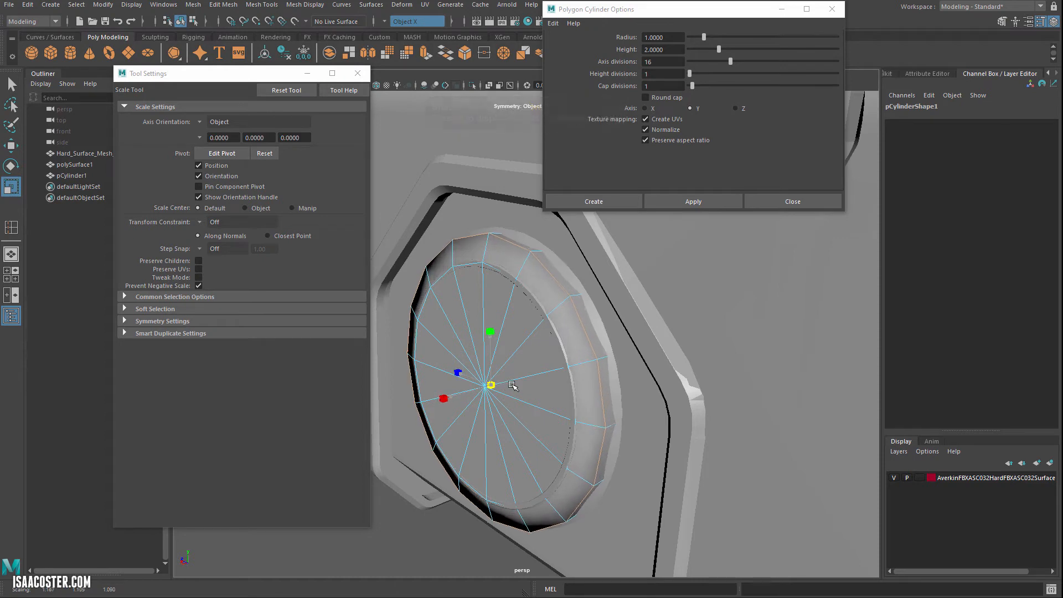
# - Move the edge loop along the cylinder's axis and adjust its scale to follow the round cap's bevelled rim
pyautogui.press('w')
pyautogui.moveTo(457, 395); pyautogui.dragTo(529, 407)
pyautogui.press('r')
pyautogui.press('w')
pyautogui.scroll(-3, 563, 383)
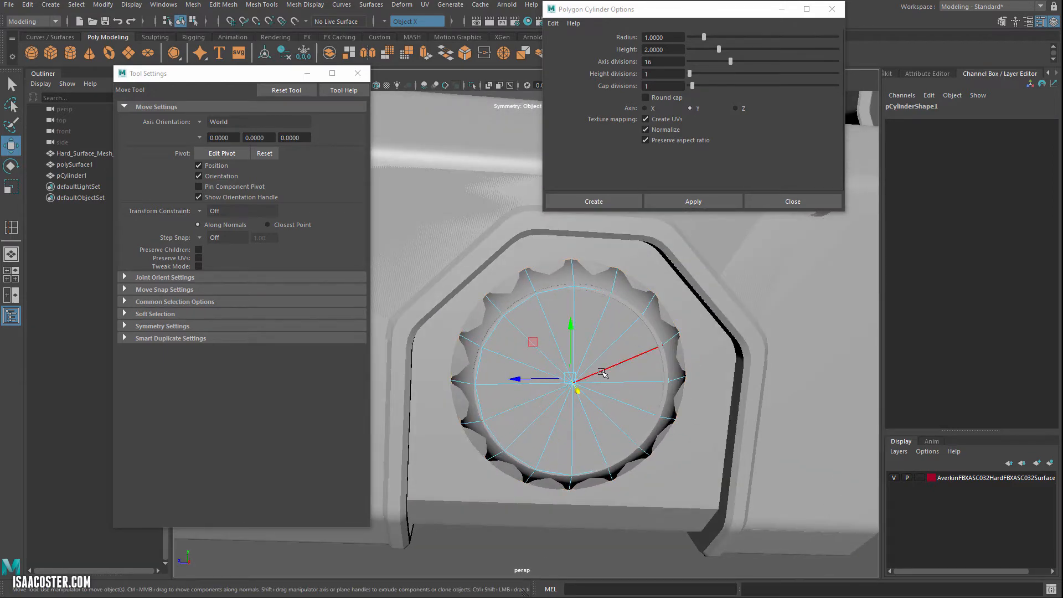
pyautogui.keyDown('alt'); pyautogui.moveTo(602, 374); pyautogui.dragTo(561, 380); pyautogui.keyUp('alt')
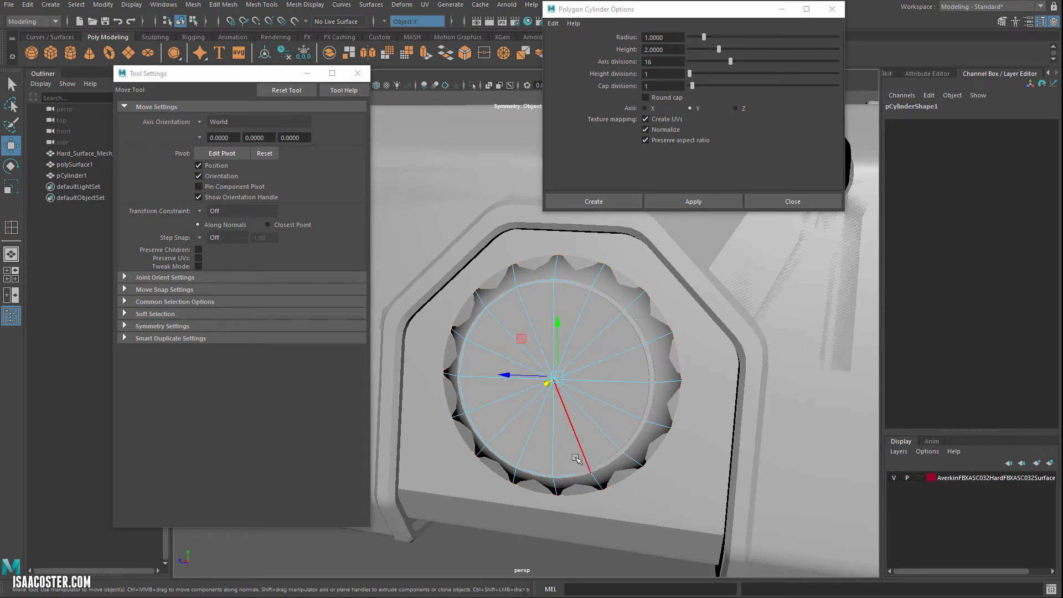
pyautogui.keyDown('alt'); pyautogui.moveTo(546, 424); pyautogui.dragTo(560, 437); pyautogui.keyUp('alt')
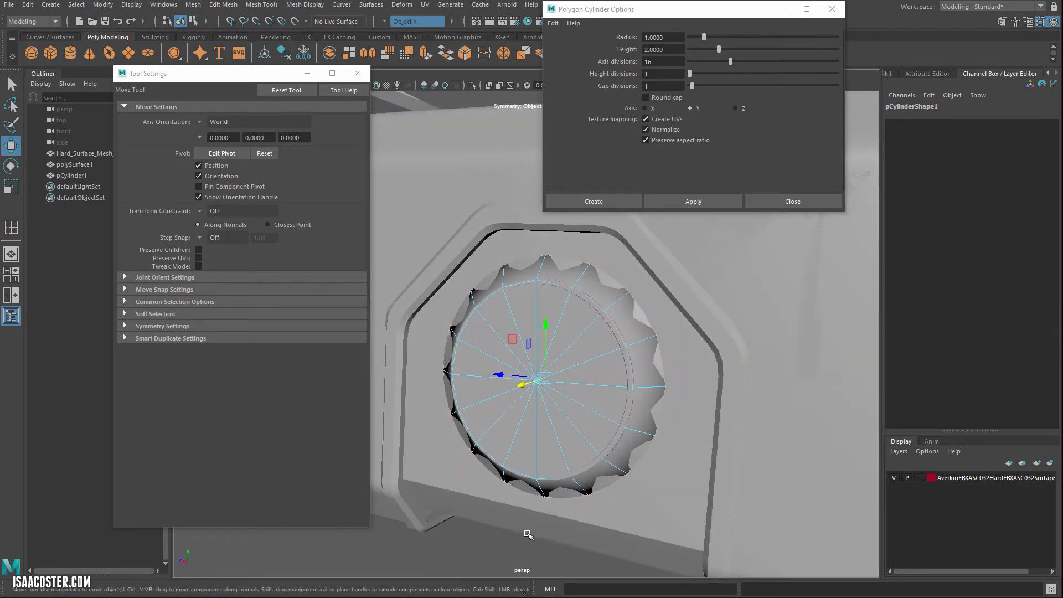
# - Return to object selection, hide the cylinder to examine the round cap beneath it, and undo the hiding
pyautogui.press('F8')
pyautogui.keyDown('alt'); pyautogui.moveTo(596, 332); pyautogui.dragTo(581, 350); pyautogui.keyUp('alt')
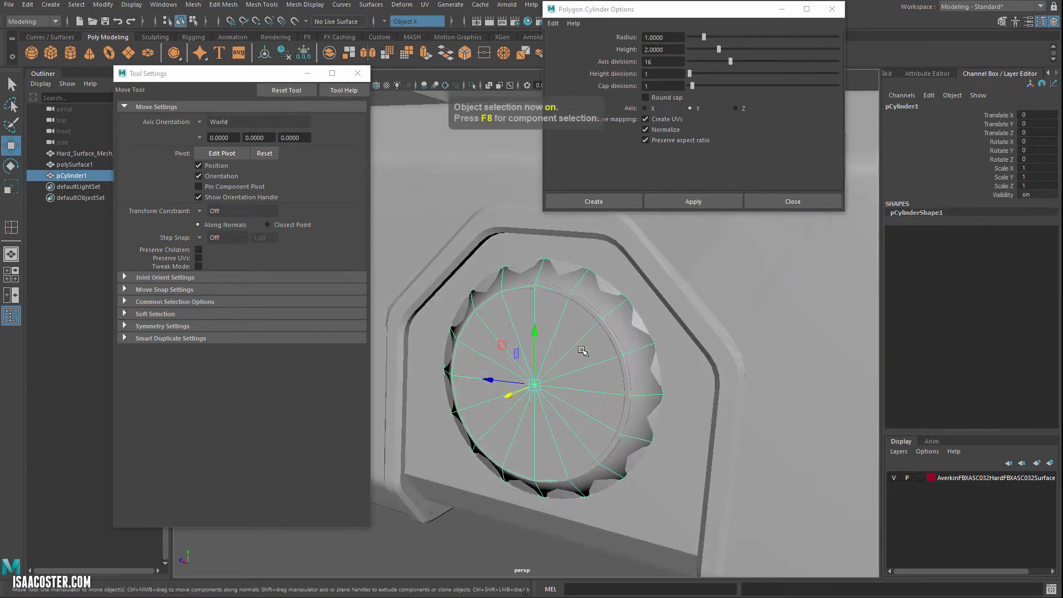
pyautogui.hotkey('ctrl', 'h')
pyautogui.keyDown('alt'); pyautogui.moveTo(546, 384); pyautogui.dragTo(570, 328); pyautogui.keyUp('alt')
pyautogui.hotkey('ctrl', 'z')
pyautogui.moveTo(570, 329)
pyautogui.mouseDown(button='right')
pyautogui.moveTo(571, 359)
pyautogui.moveTo(571, 299)
pyautogui.moveTo(573, 360)
pyautogui.moveTo(571, 330)
pyautogui.mouseUp(button='right')
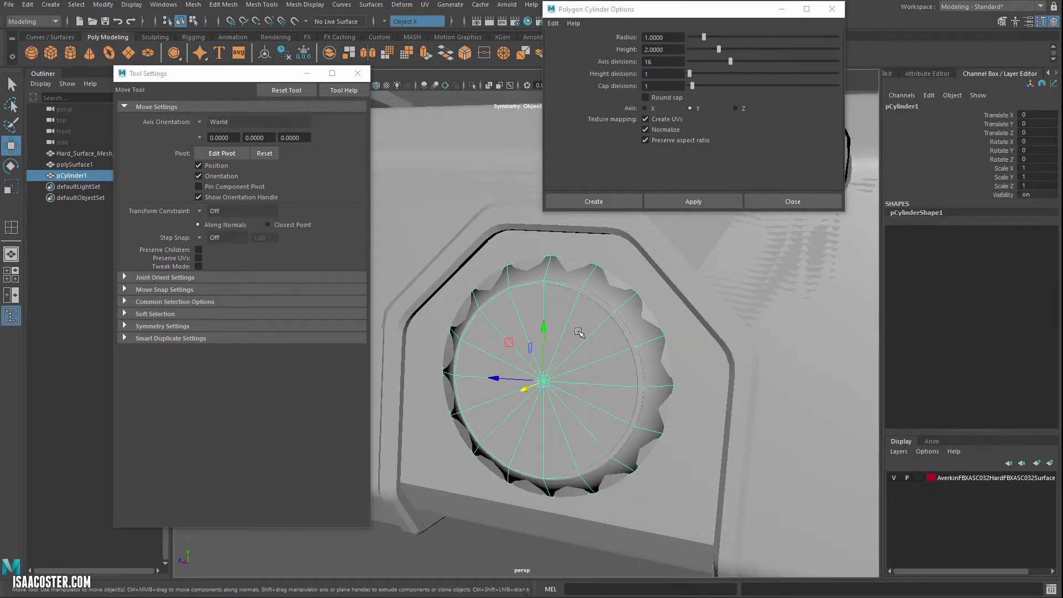
pyautogui.click(13, 226)
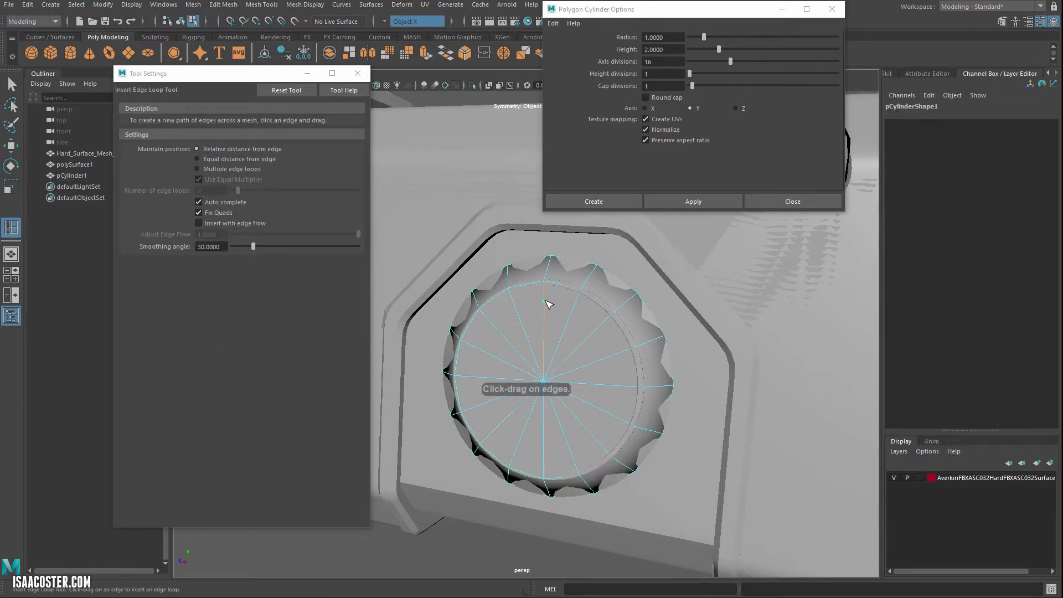
pyautogui.hotkey('ctrl', 'z')
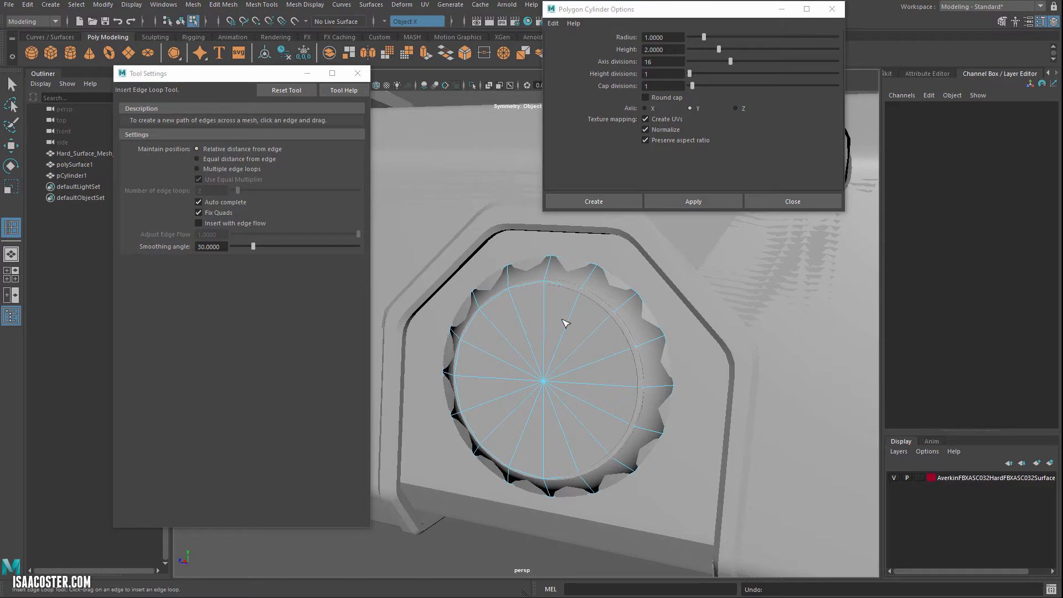
pyautogui.click(11, 84)
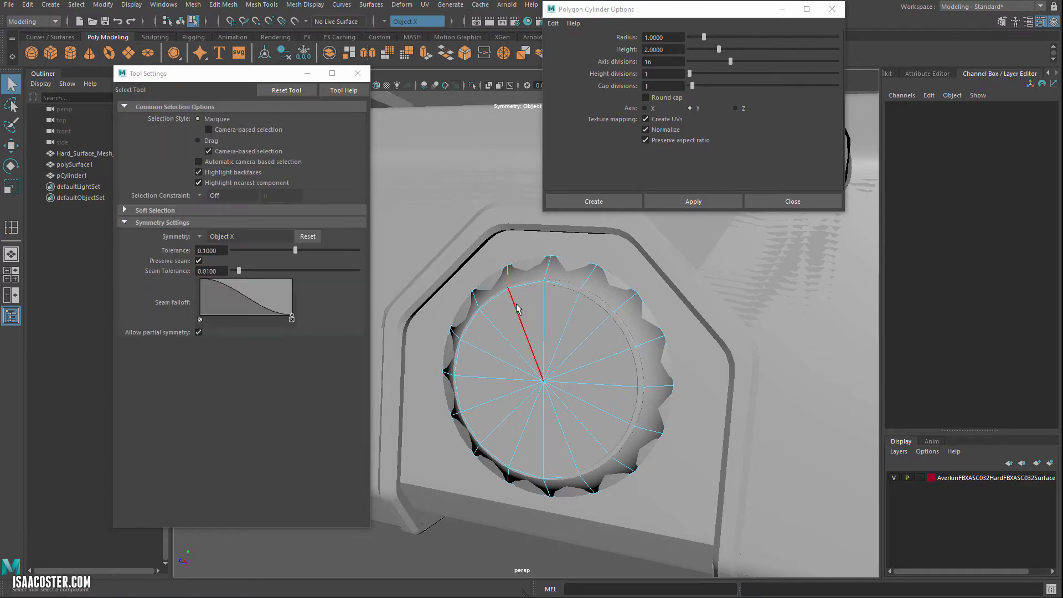
pyautogui.click(518, 309)
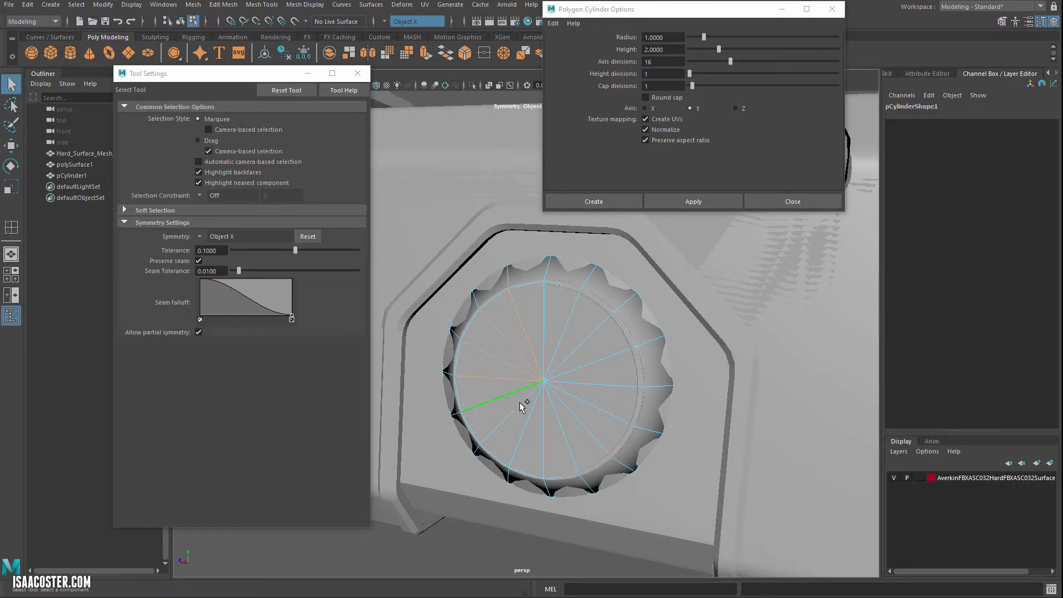
# - Select the center vertex of the cylinder's front cap and convert the selection to edges
pyautogui.moveTo(451, 430); pyautogui.dragTo(398, 421, button='right')
pyautogui.click(544, 381)
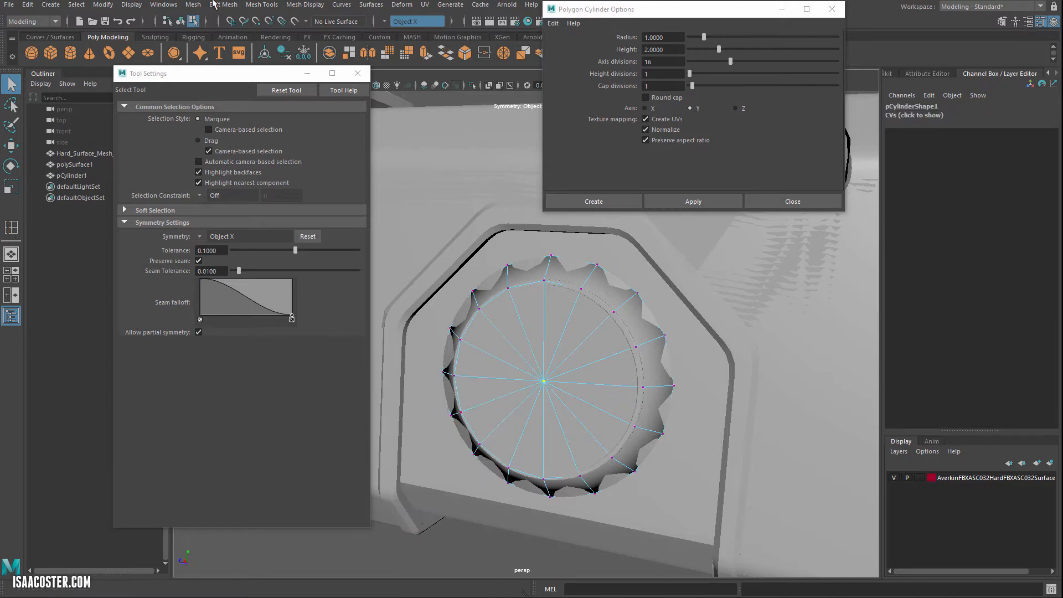
pyautogui.click(76, 5)
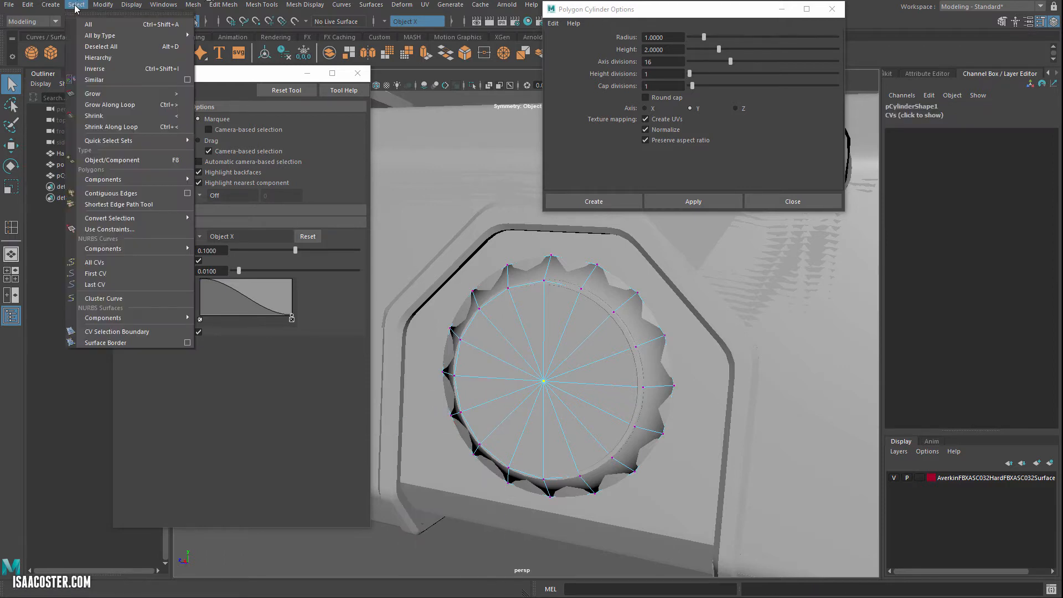
pyautogui.moveTo(177, 219)
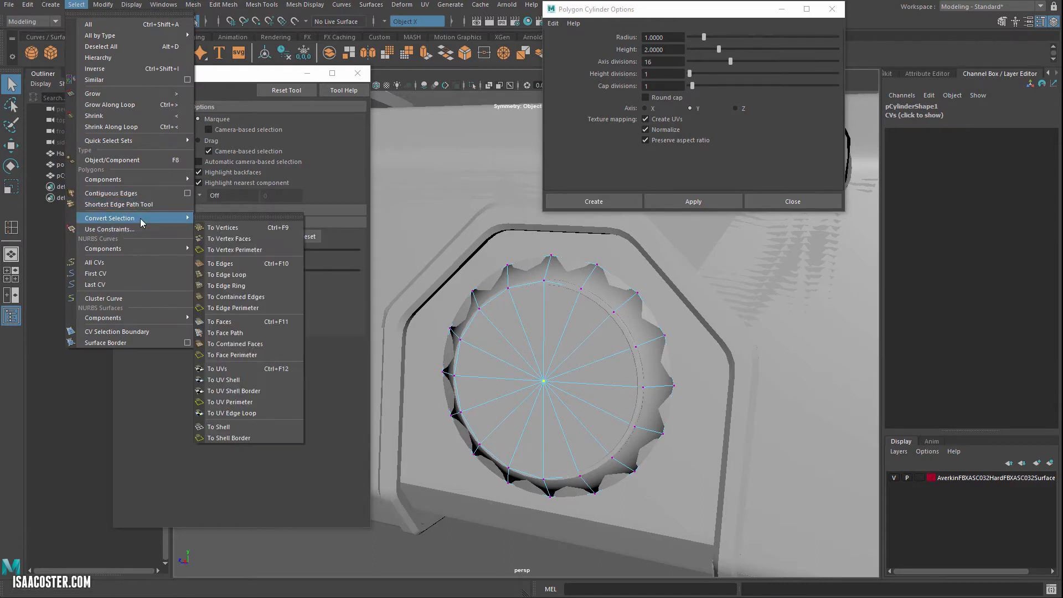
pyautogui.click(235, 250)
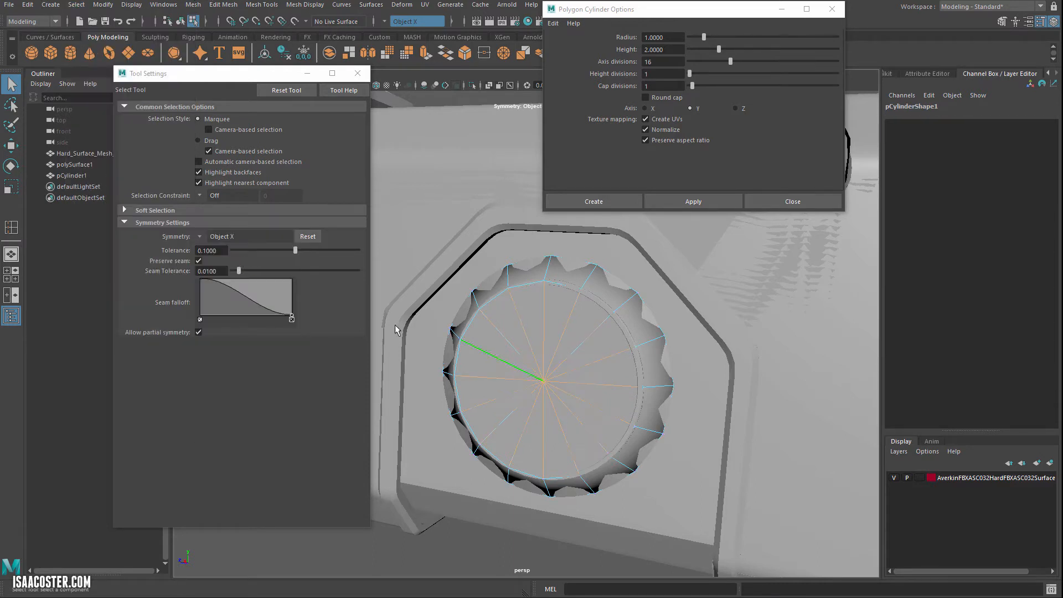
# - Connect the selected spoke edges with a new loop and scale it uniformly outward toward the cap's rim
pyautogui.click(193, 5)
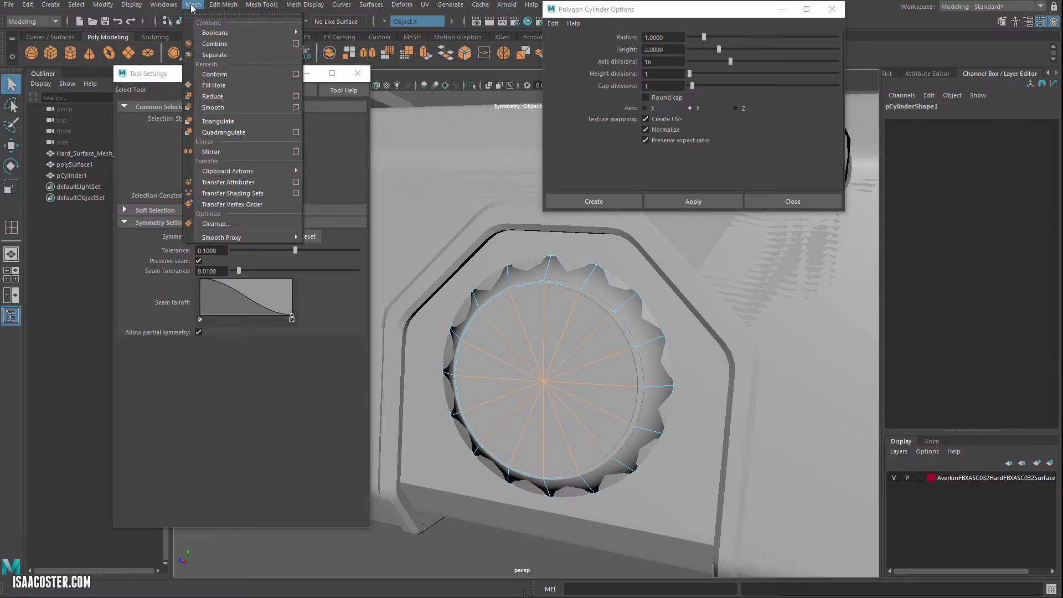
pyautogui.moveTo(224, 5)
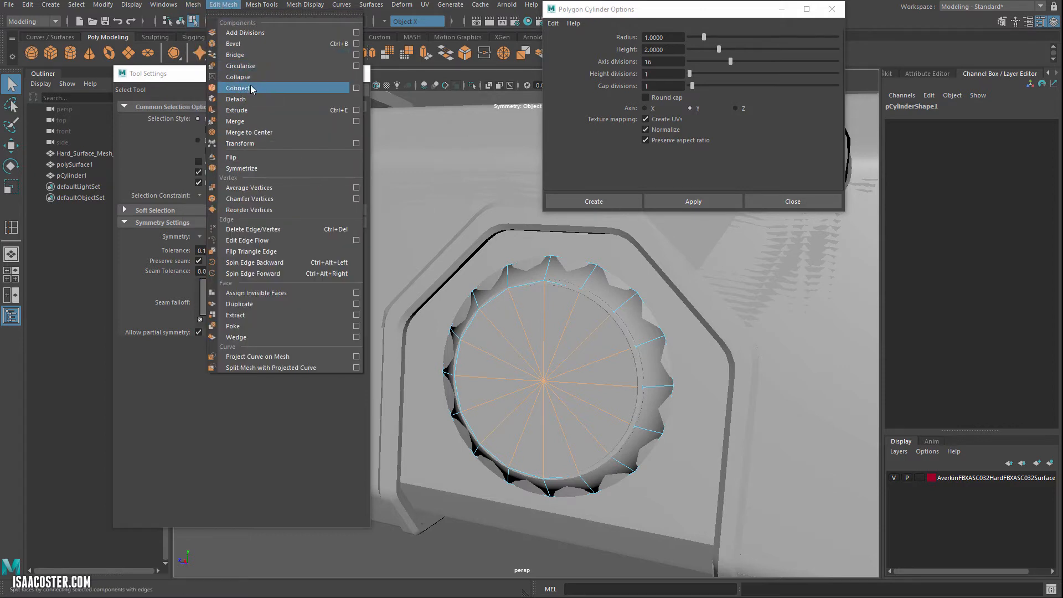
pyautogui.click(238, 88)
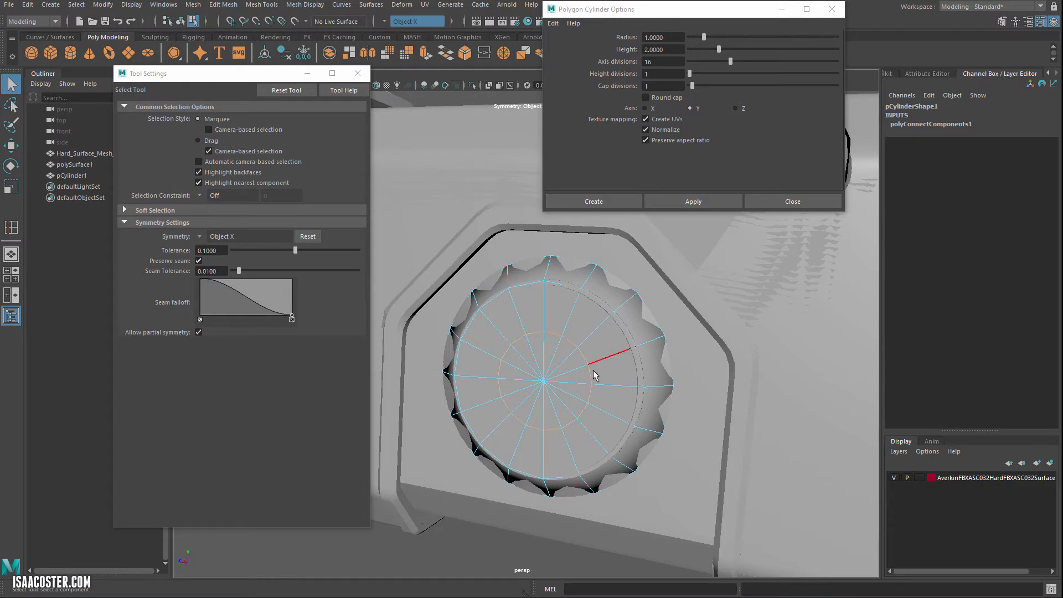
pyautogui.press('r')
pyautogui.moveTo(544, 381); pyautogui.dragTo(546, 383)
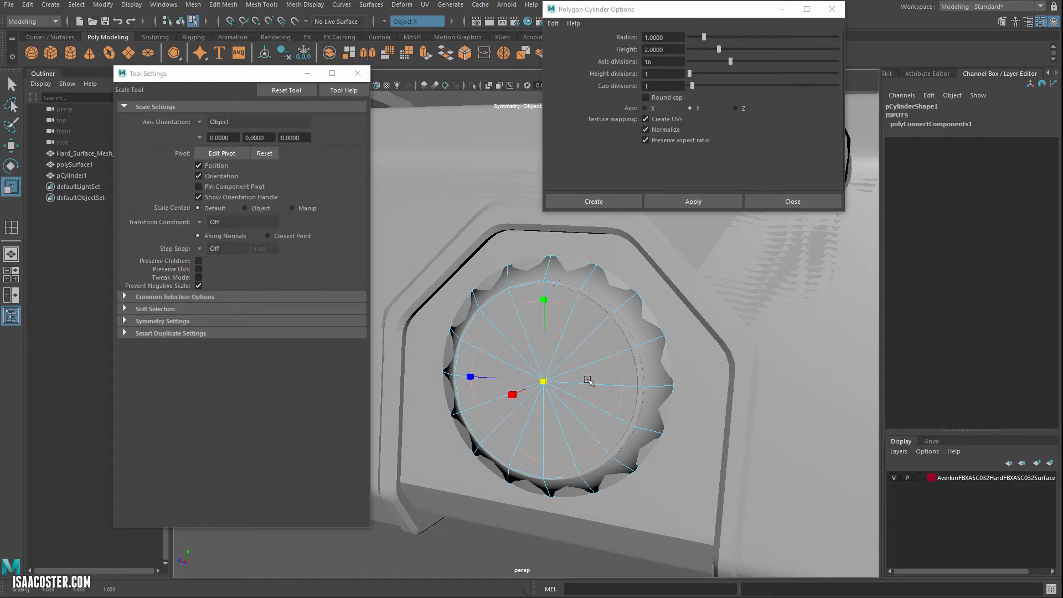
# - Move the new edge loop and the cap's center vertex inward to the depth of the recess
pyautogui.press('w')
pyautogui.moveTo(603, 379); pyautogui.dragTo(518, 418)
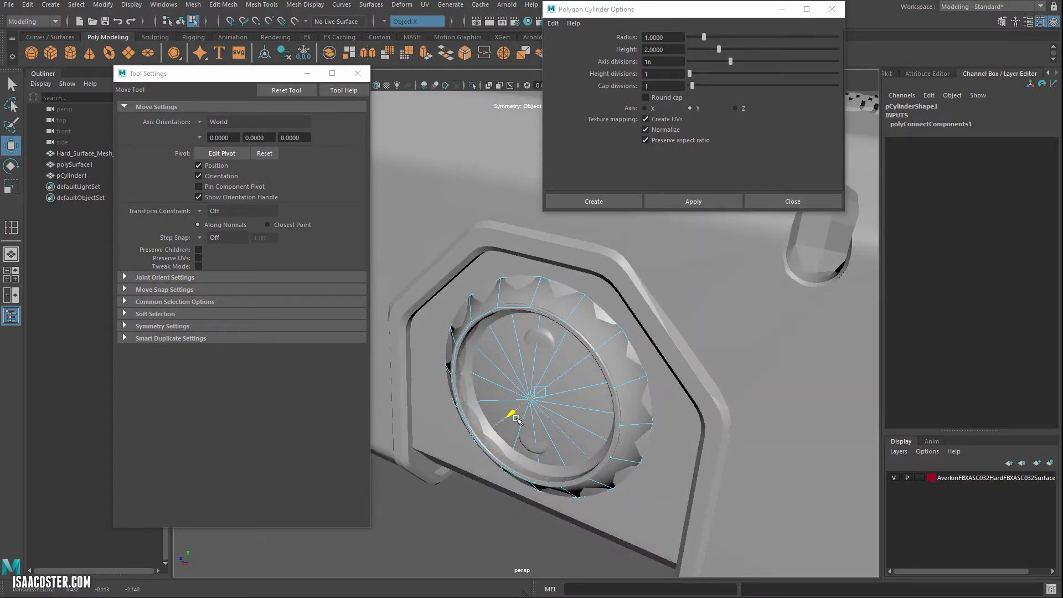
pyautogui.click(445, 515)
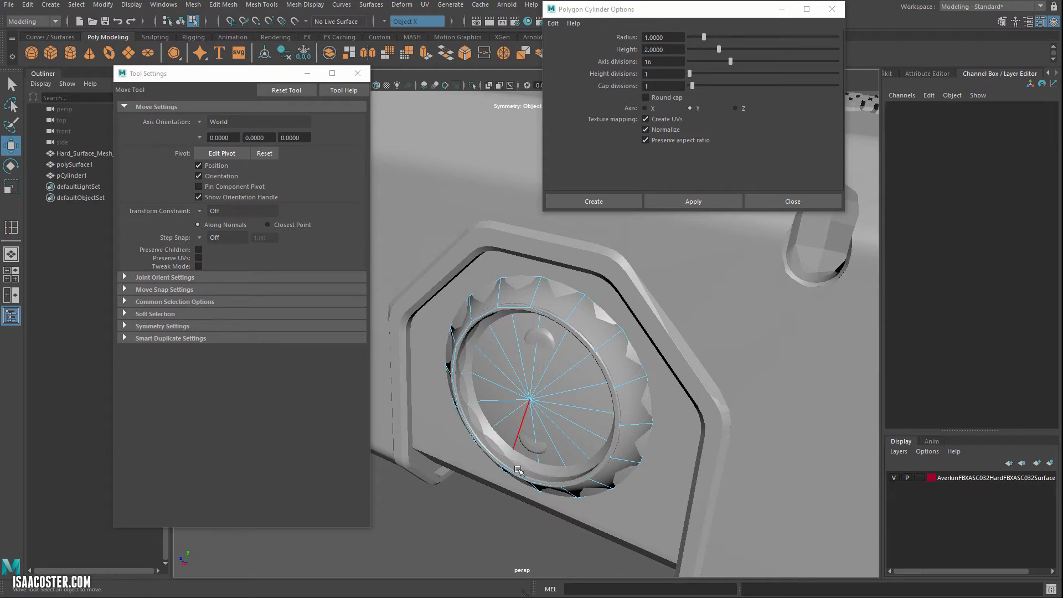
pyautogui.moveTo(487, 411); pyautogui.dragTo(488, 504, button='right')
pyautogui.moveTo(446, 428); pyautogui.dragTo(433, 411, button='right')
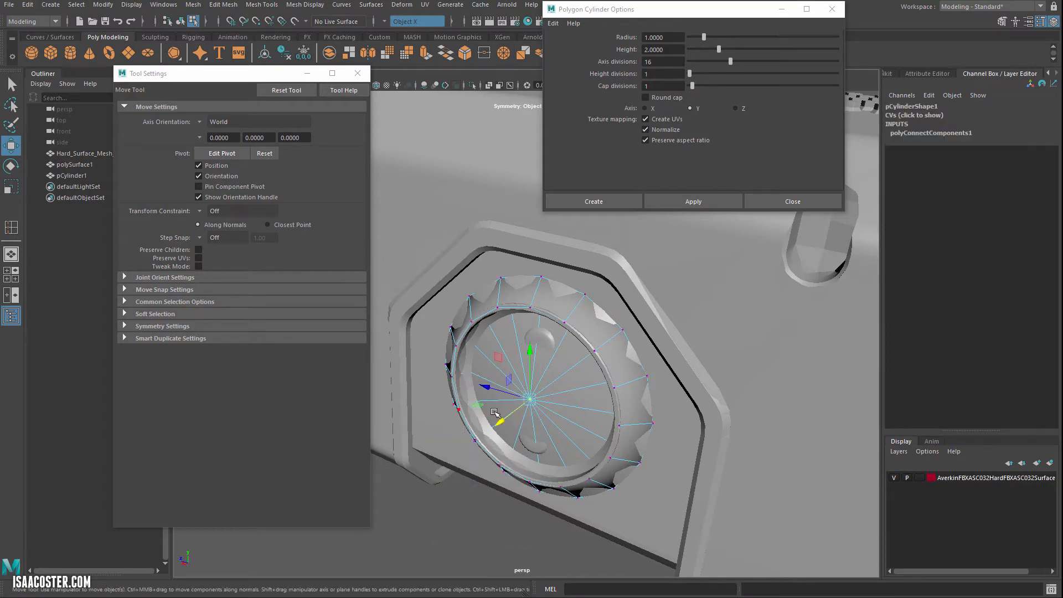
pyautogui.moveTo(506, 415); pyautogui.dragTo(510, 416)
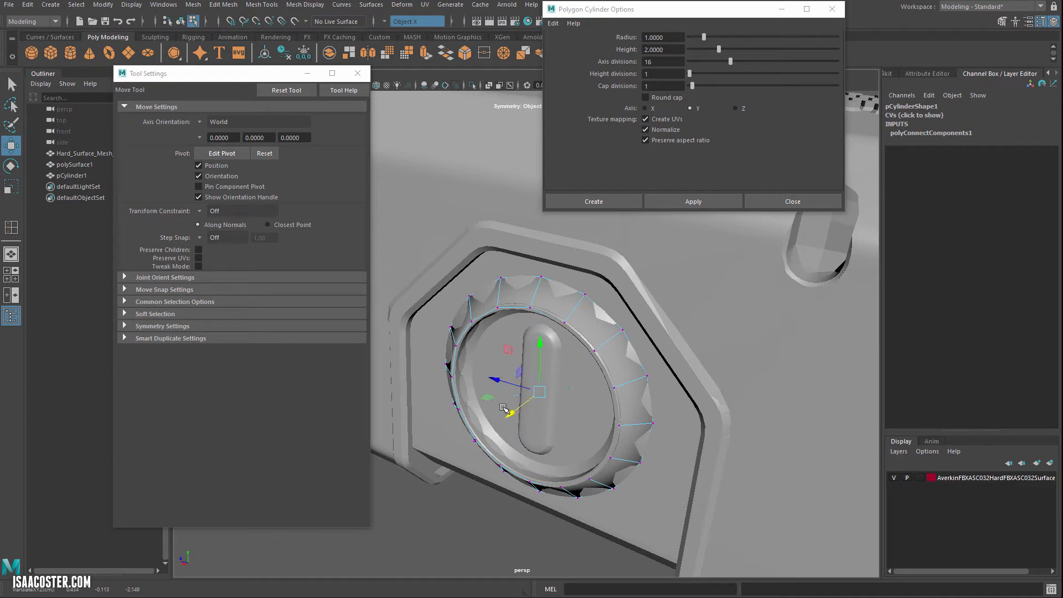
# - Return to object selection and hide Hard_Surface_Mesh_4119
pyautogui.keyDown('alt'); pyautogui.moveTo(474, 384); pyautogui.dragTo(447, 514); pyautogui.keyUp('alt')
pyautogui.click(422, 293)
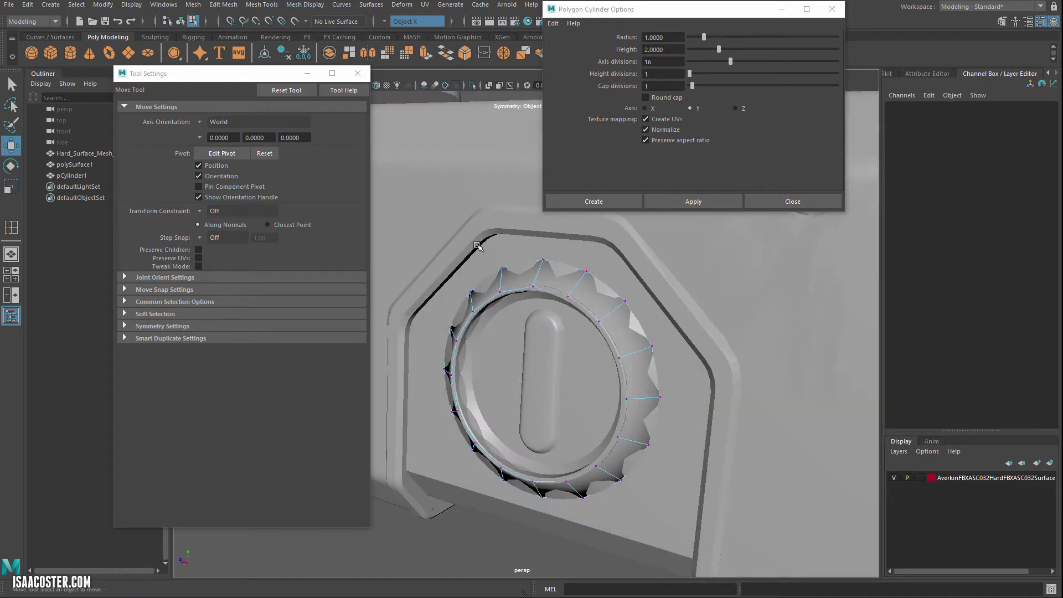
pyautogui.press('F8')
pyautogui.click(491, 265)
pyautogui.hotkey('ctrl', 'h')
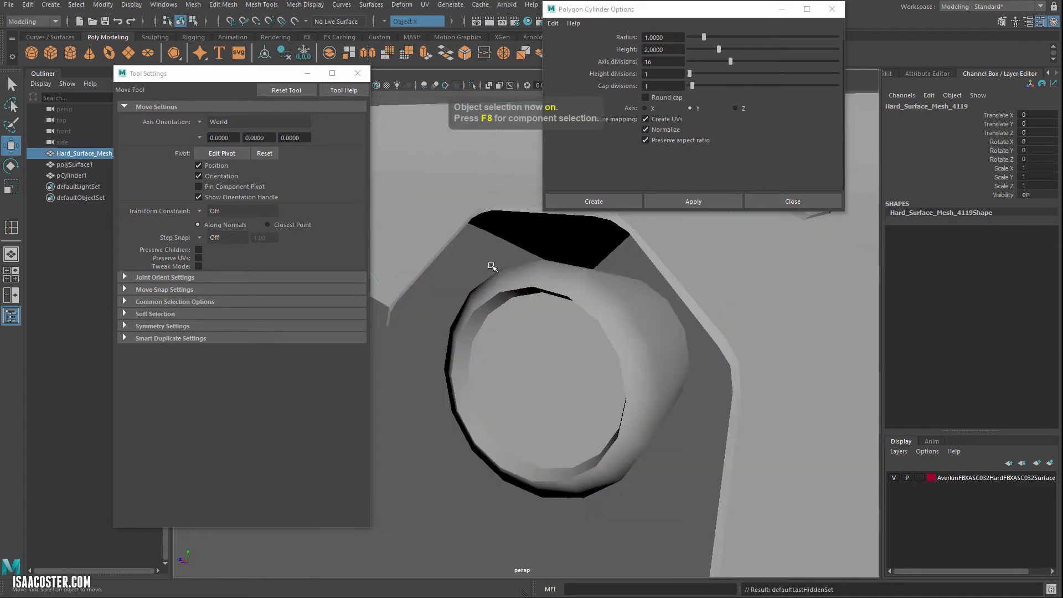
# - Select all recessed center faces of the cylinder by picking its center vertex and converting the selection to faces
pyautogui.click(560, 351)
pyautogui.keyDown('alt'); pyautogui.moveTo(560, 351); pyautogui.dragTo(604, 354); pyautogui.keyUp('alt')
pyautogui.moveTo(604, 355); pyautogui.dragTo(607, 383, button='right')
pyautogui.click(612, 363)
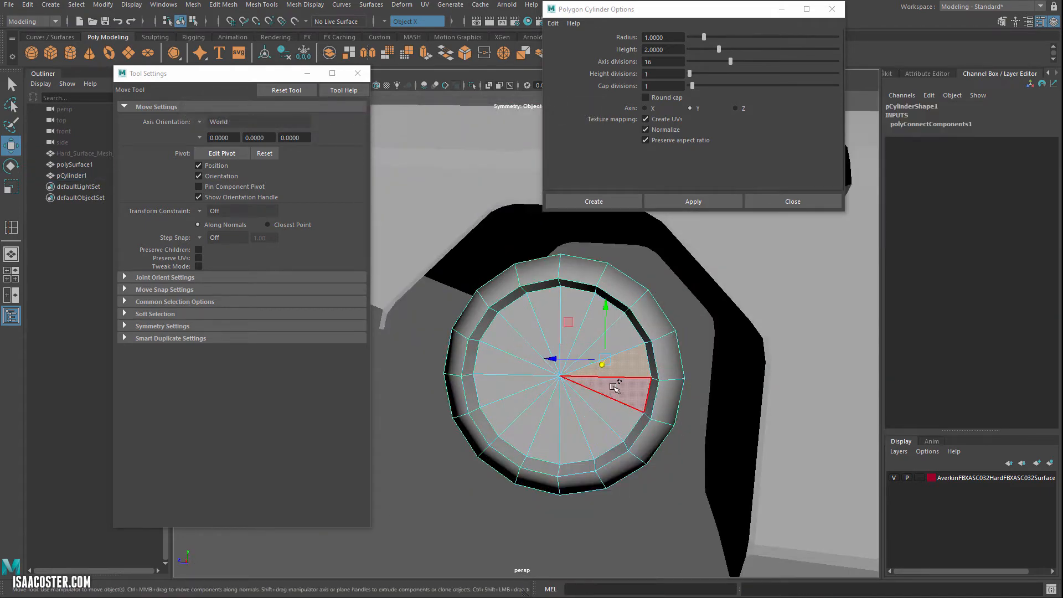
pyautogui.click(439, 493)
pyautogui.moveTo(446, 411); pyautogui.dragTo(392, 411, button='right')
pyautogui.click(557, 375)
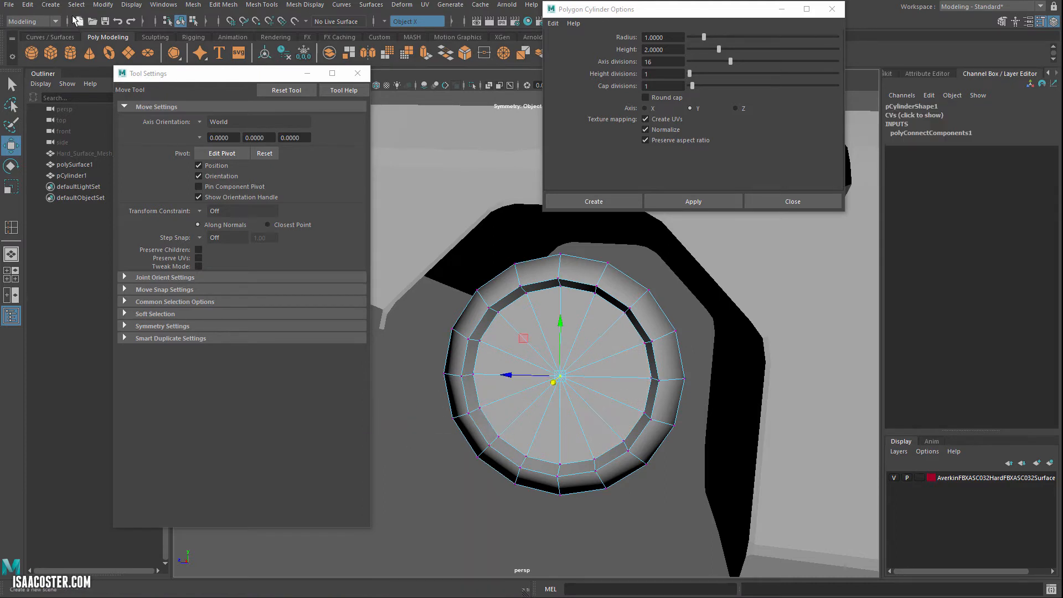
pyautogui.click(77, 4)
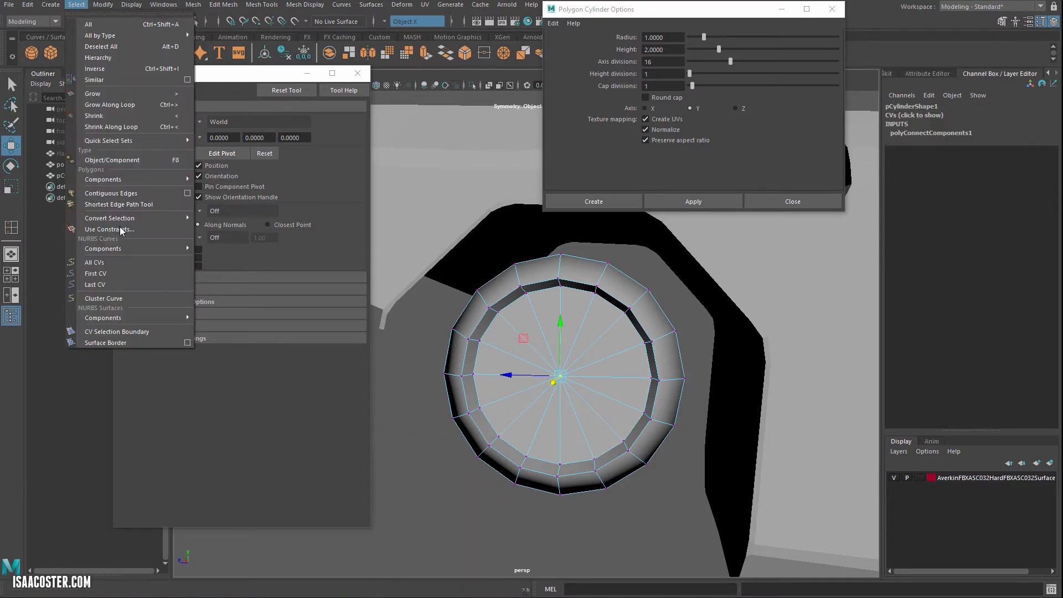
pyautogui.moveTo(126, 220)
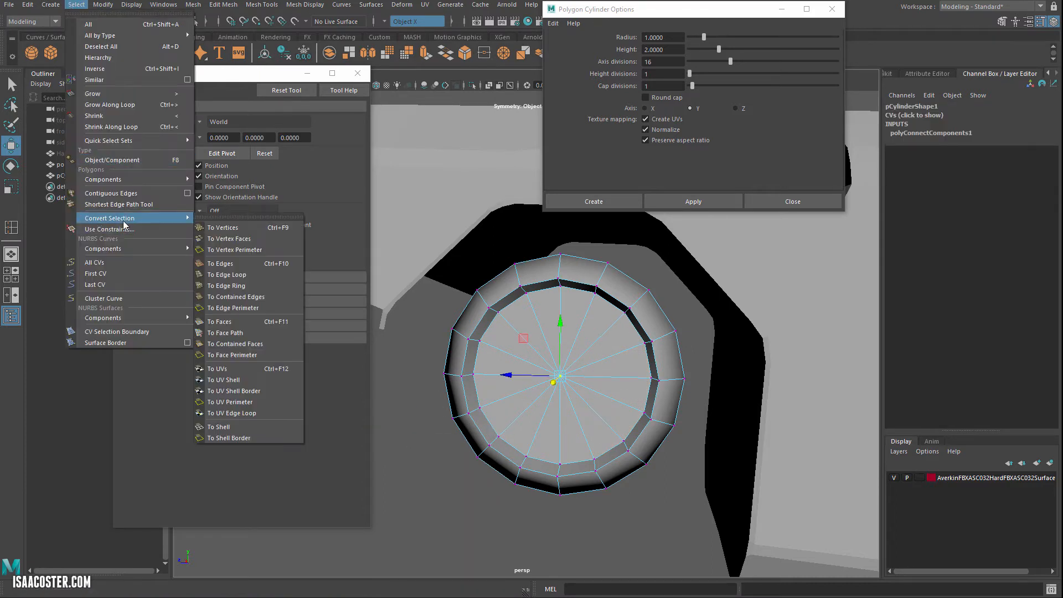
pyautogui.click(232, 321)
# - Flatten the recessed center faces by scaling them along the X axis
pyautogui.keyDown('alt'); pyautogui.moveTo(434, 334); pyautogui.dragTo(446, 351); pyautogui.keyUp('alt')
pyautogui.press('r')
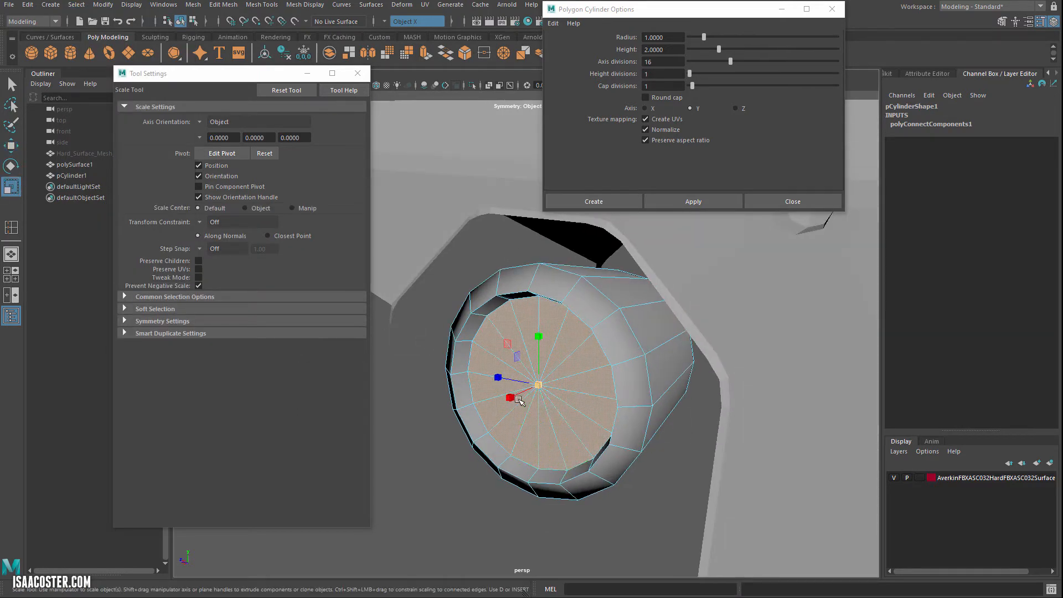
pyautogui.moveTo(513, 399); pyautogui.dragTo(536, 403)
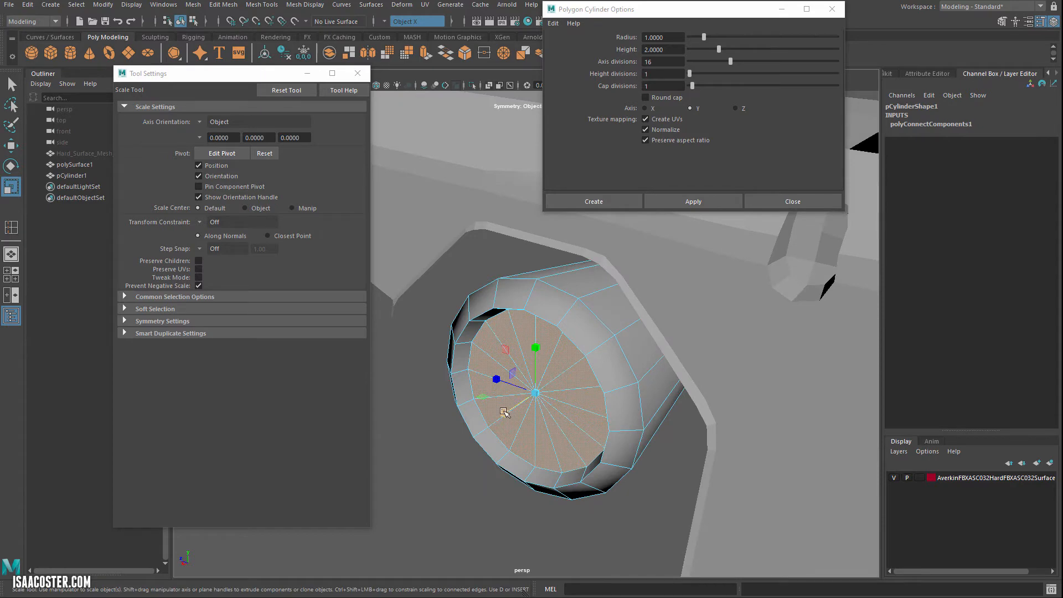
# - Select the ring of side faces behind the rim of pCylinder1 and delete it
pyautogui.press('F8')
pyautogui.keyDown('alt'); pyautogui.moveTo(547, 393); pyautogui.dragTo(451, 482); pyautogui.keyUp('alt')
pyautogui.click(541, 385)
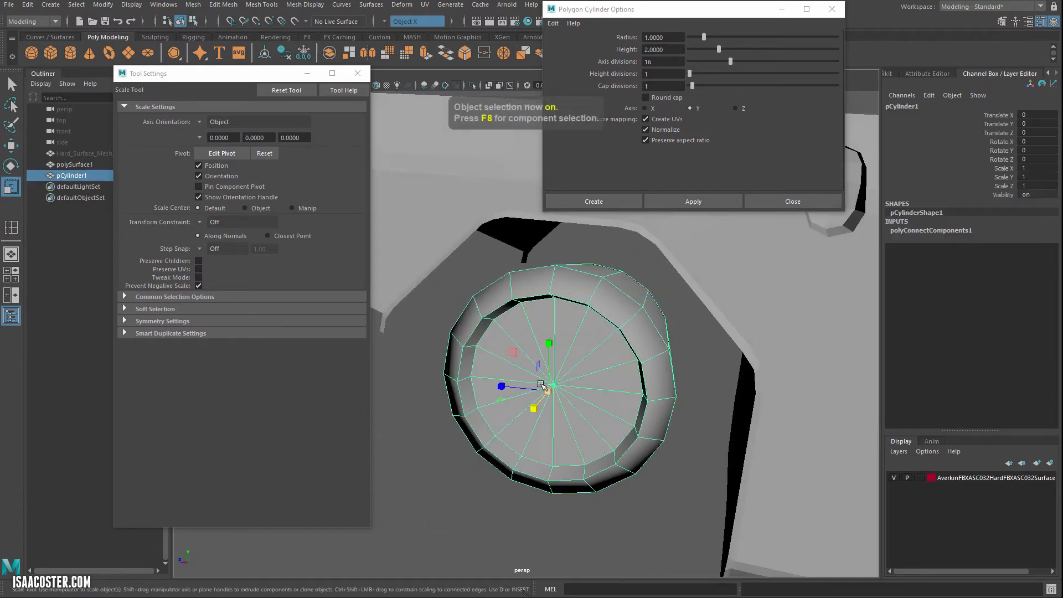
pyautogui.keyDown('alt'); pyautogui.moveTo(542, 384); pyautogui.dragTo(551, 354); pyautogui.keyUp('alt')
pyautogui.moveTo(551, 346); pyautogui.dragTo(551, 373, button='right')
pyautogui.click(629, 359)
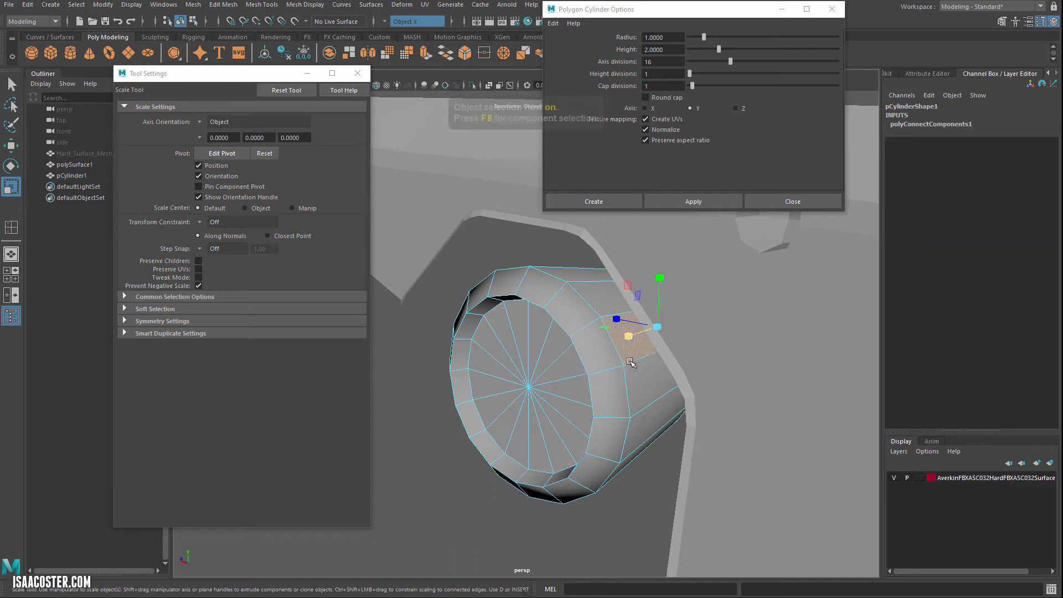
pyautogui.keyDown('shift'); pyautogui.doubleClick(645, 387); pyautogui.keyUp('shift')
pyautogui.press('Delete')
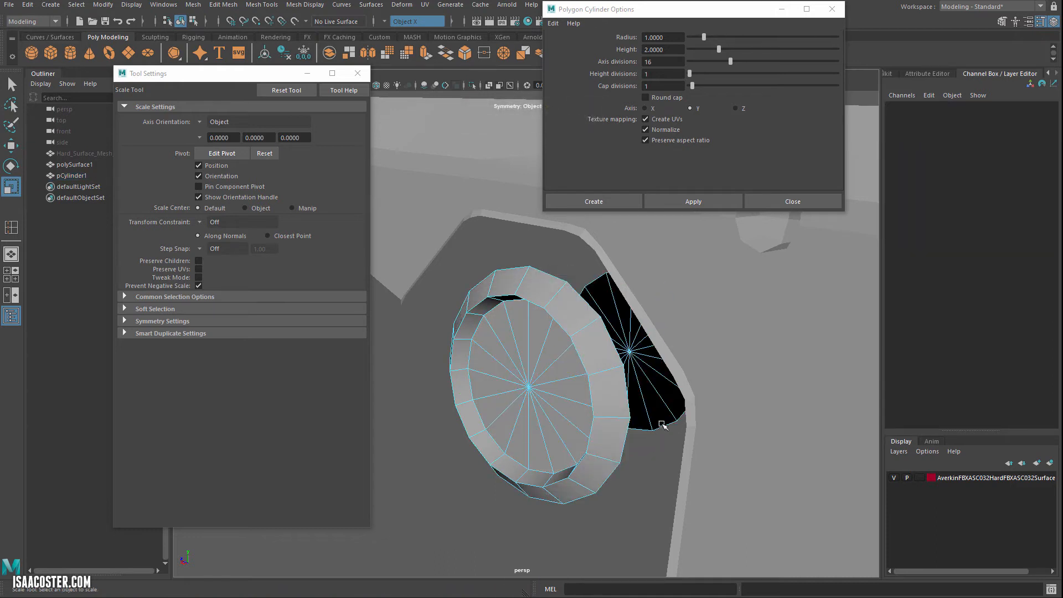
# - Delete the cylinder's back cap faces, keeping only the front rim and recess
pyautogui.keyDown('shift'); pyautogui.doubleClick(655, 415); pyautogui.keyUp('shift')
pyautogui.press('Delete')
pyautogui.keyDown('alt'); pyautogui.moveTo(645, 463); pyautogui.dragTo(593, 368); pyautogui.keyUp('alt')
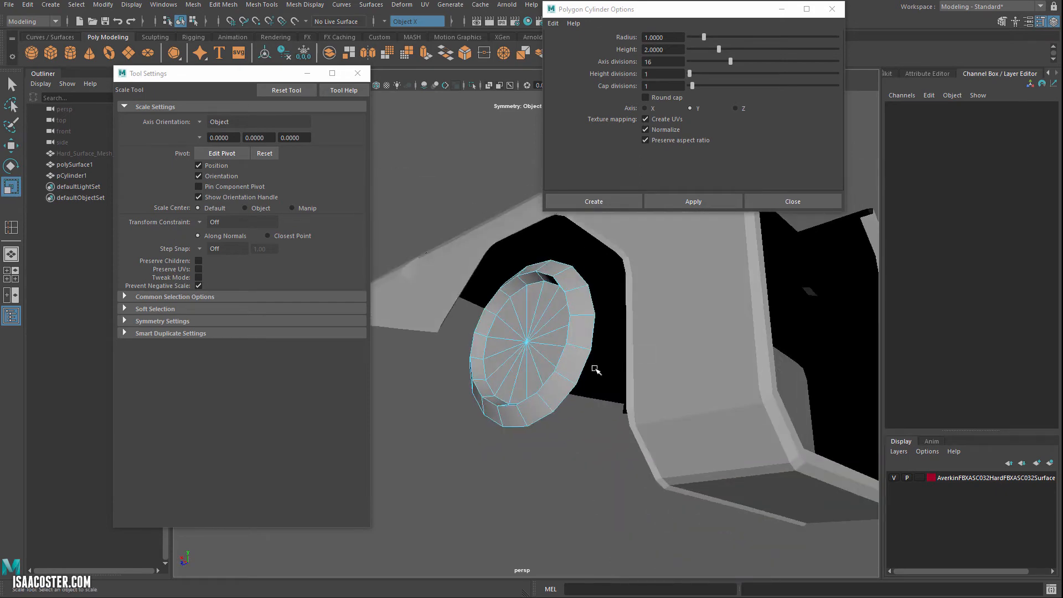
pyautogui.press('F8')
pyautogui.press('F8')
pyautogui.press('space')
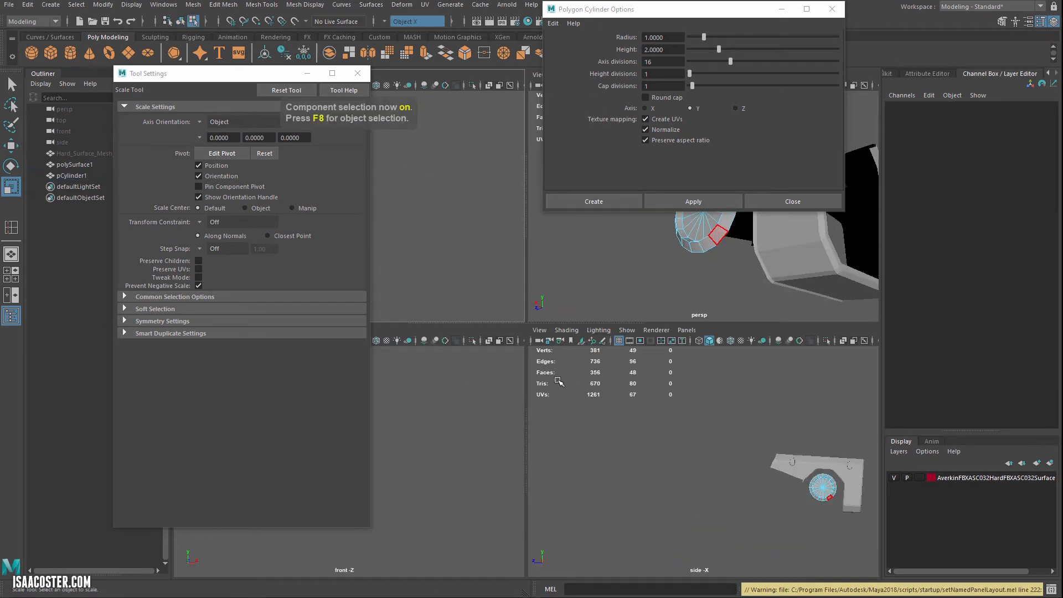
pyautogui.press('space')
pyautogui.press('F8')
pyautogui.press('f')
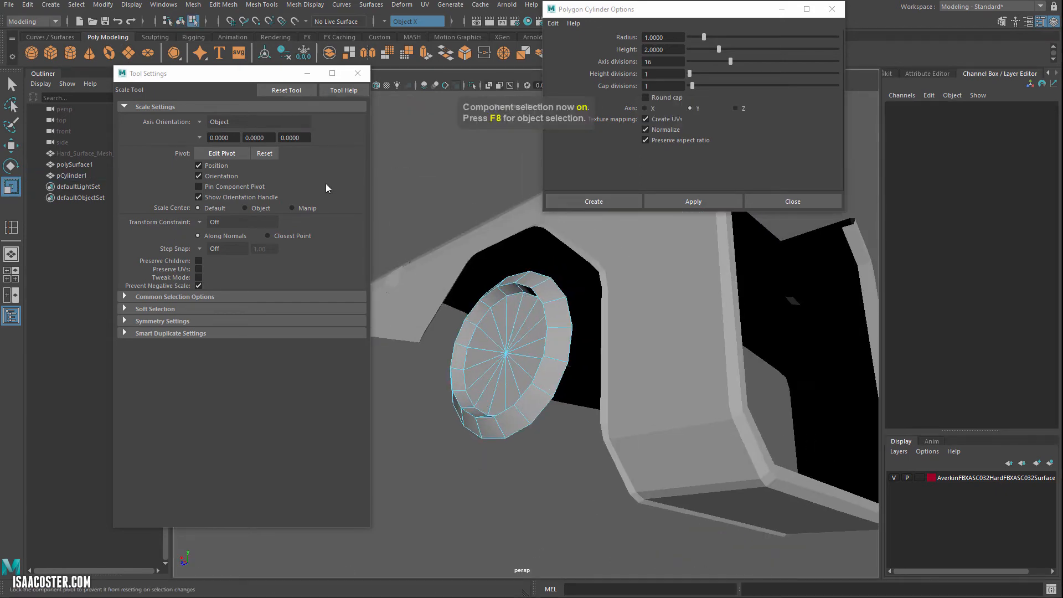
# - Close the Tool Settings and Polygon Cylinder Options windows
pyautogui.click(357, 73)
pyautogui.moveTo(722, 11); pyautogui.dragTo(208, 46)
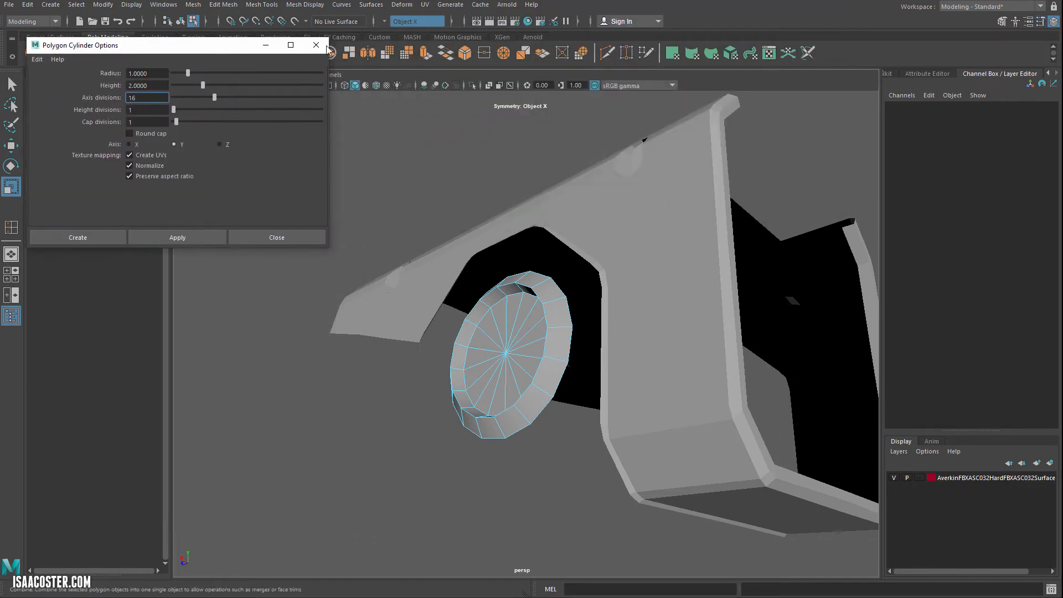
pyautogui.click(319, 45)
pyautogui.keyDown('alt'); pyautogui.moveTo(409, 136); pyautogui.dragTo(782, 386); pyautogui.keyUp('alt')
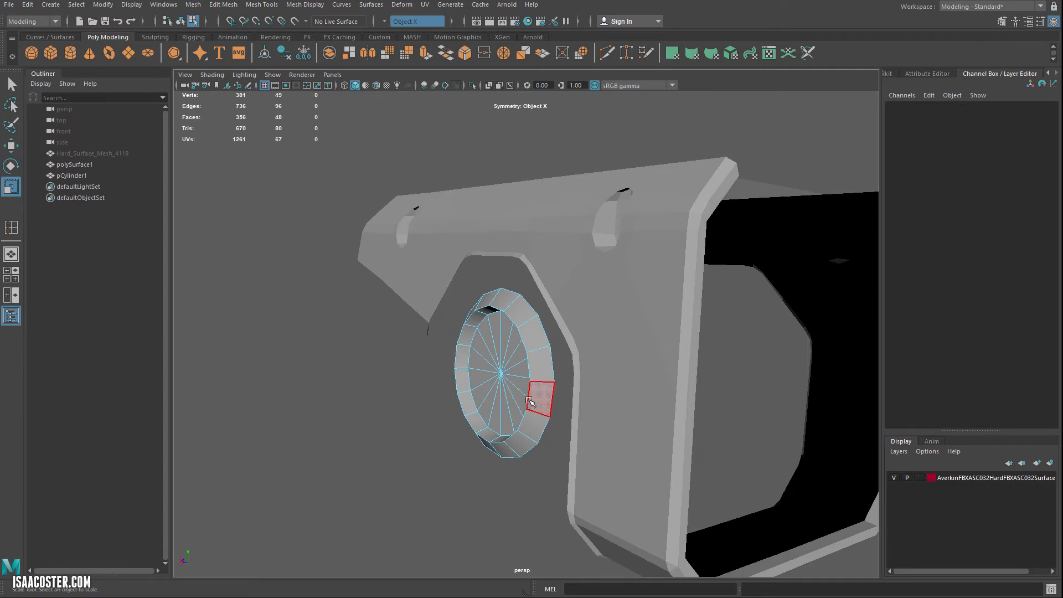
# - Return to object selection and pick the side panel mesh and the cylinder in turn to examine both pieces
pyautogui.press('F8')
pyautogui.click(598, 377)
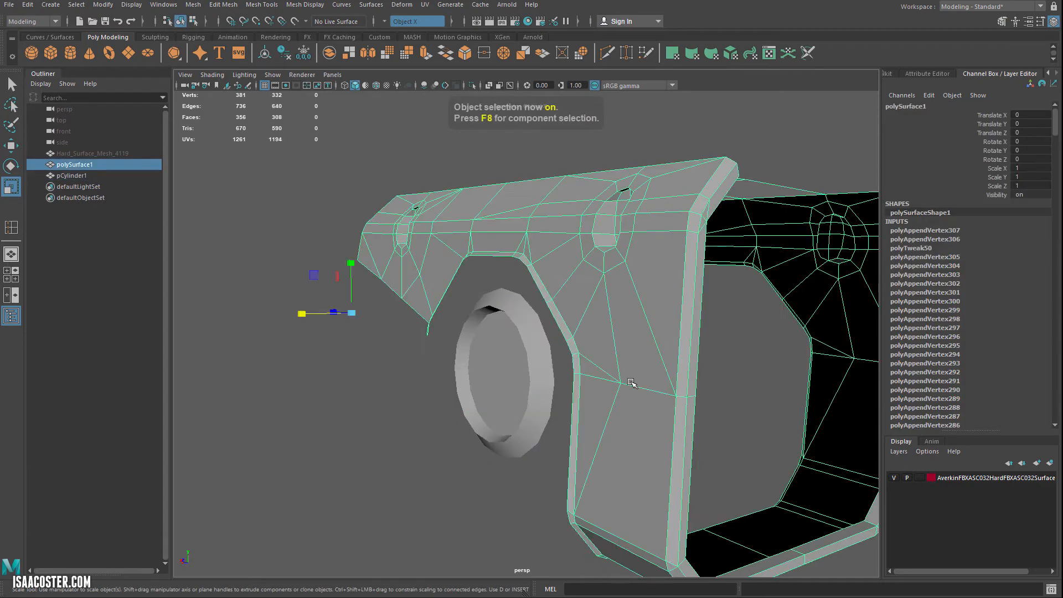
pyautogui.keyDown('alt'); pyautogui.moveTo(634, 384); pyautogui.dragTo(506, 377); pyautogui.keyUp('alt')
pyautogui.click(436, 382)
pyautogui.keyDown('alt'); pyautogui.moveTo(443, 383); pyautogui.dragTo(492, 398); pyautogui.keyUp('alt')
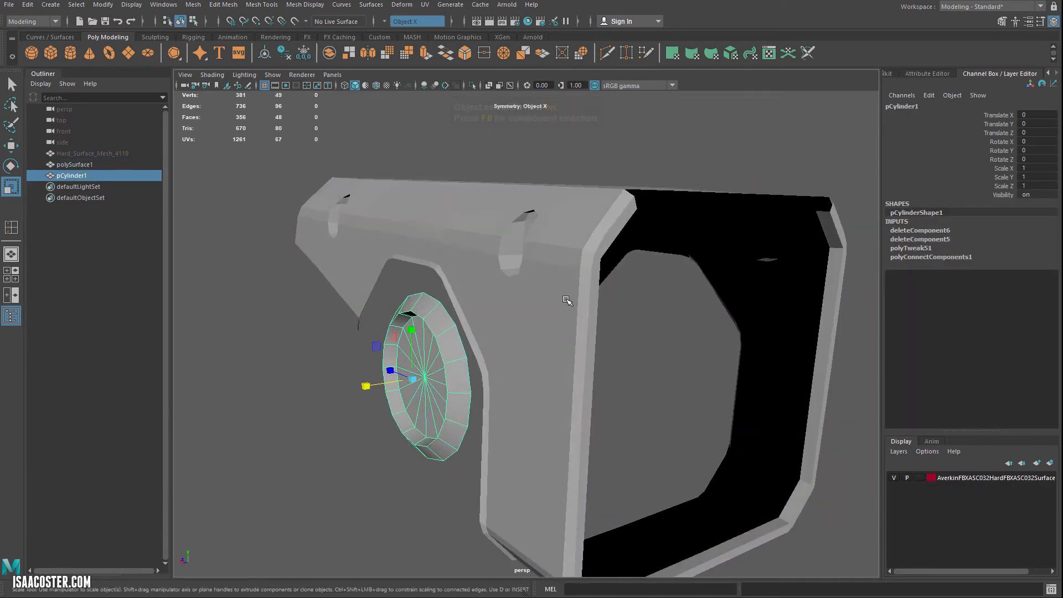
pyautogui.moveTo(574, 341)
pyautogui.keyDown('alt'); pyautogui.mouseDown()
pyautogui.moveTo(471, 355)
pyautogui.moveTo(574, 333)
pyautogui.mouseUp(); pyautogui.keyUp('alt')
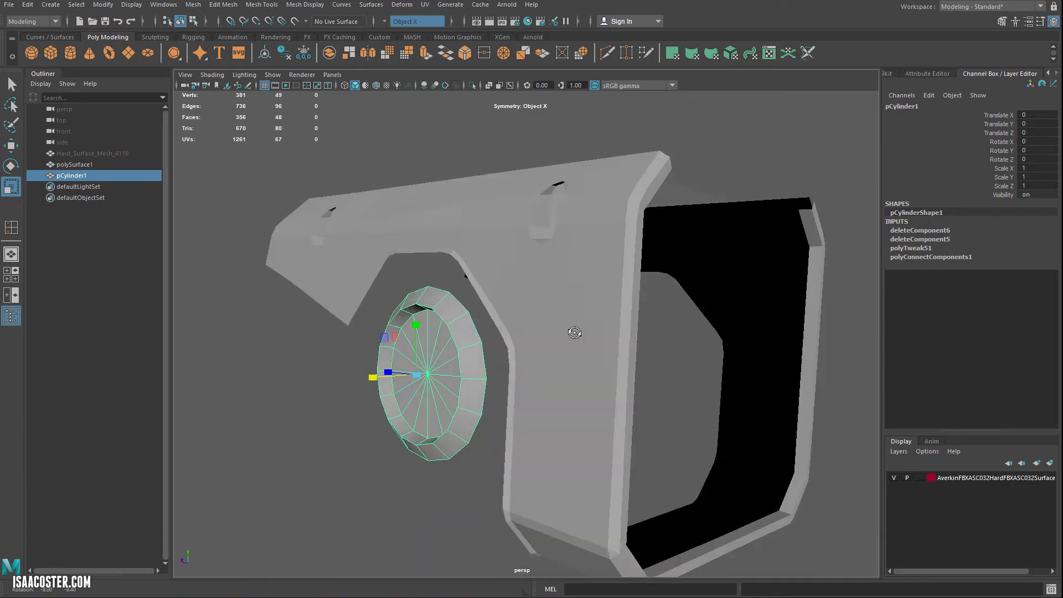
pyautogui.click(551, 309)
pyautogui.click(437, 349)
# - Select polySurface1 and delete its construction history
pyautogui.click(570, 327)
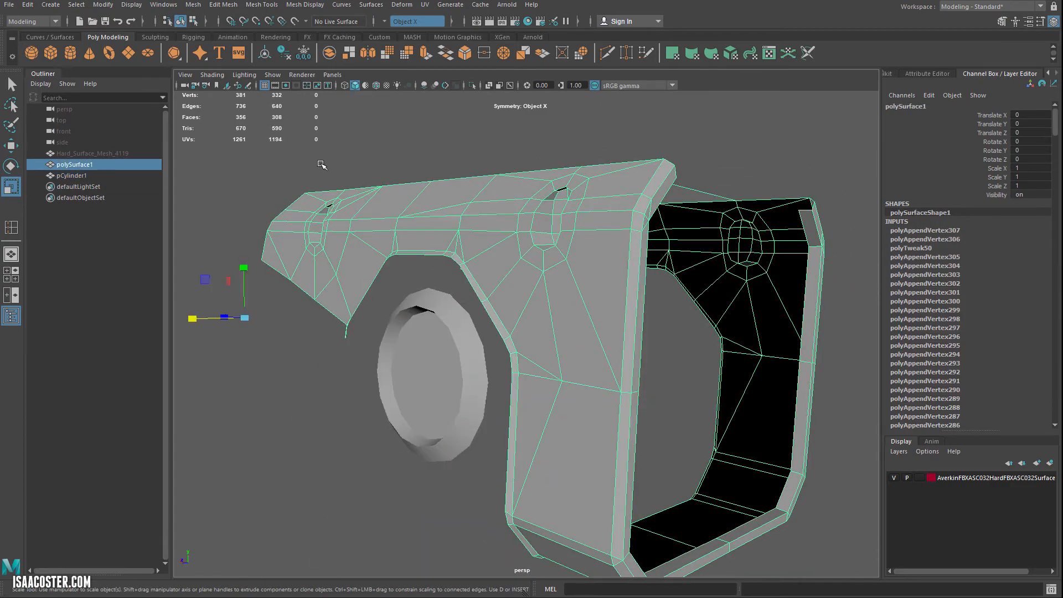
pyautogui.keyDown('alt'); pyautogui.moveTo(468, 212); pyautogui.dragTo(461, 234); pyautogui.keyUp('alt')
pyautogui.keyDown('alt'); pyautogui.moveTo(461, 233); pyautogui.dragTo(427, 229, button='right'); pyautogui.keyUp('alt')
pyautogui.keyDown('alt'); pyautogui.moveTo(426, 230); pyautogui.dragTo(388, 233); pyautogui.keyUp('alt')
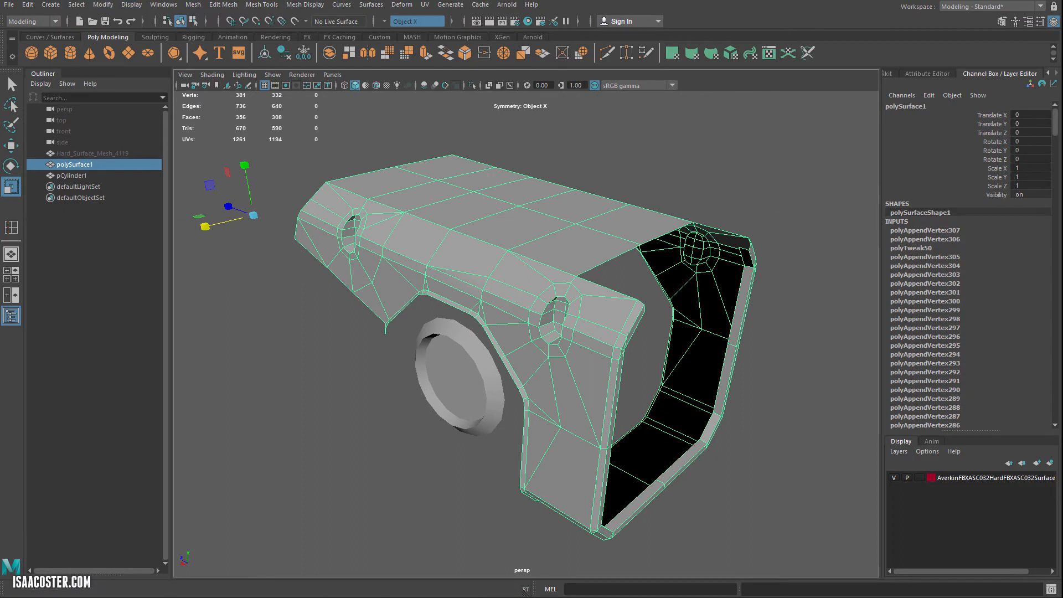
pyautogui.click(27, 5)
pyautogui.moveTo(77, 135)
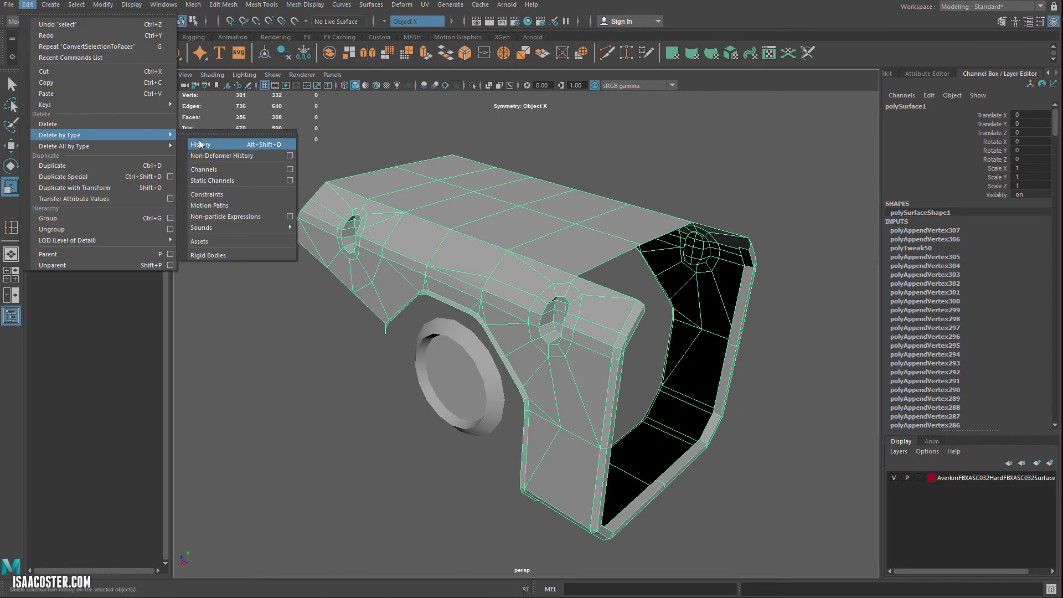
pyautogui.click(295, 142)
# - Freeze the transformations of polySurface1 and center its pivot
pyautogui.click(104, 4)
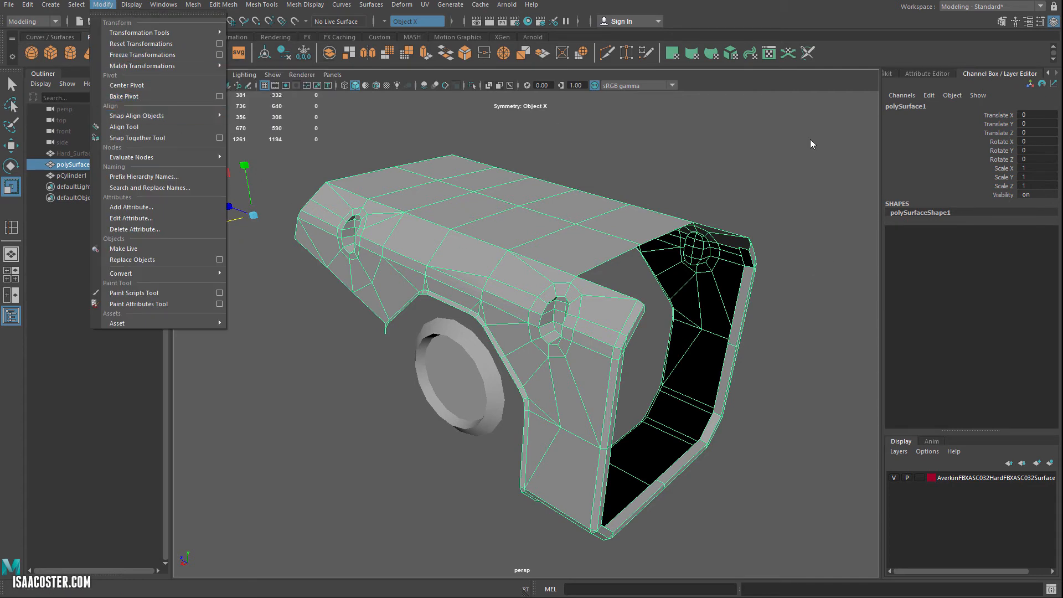
pyautogui.click(143, 54)
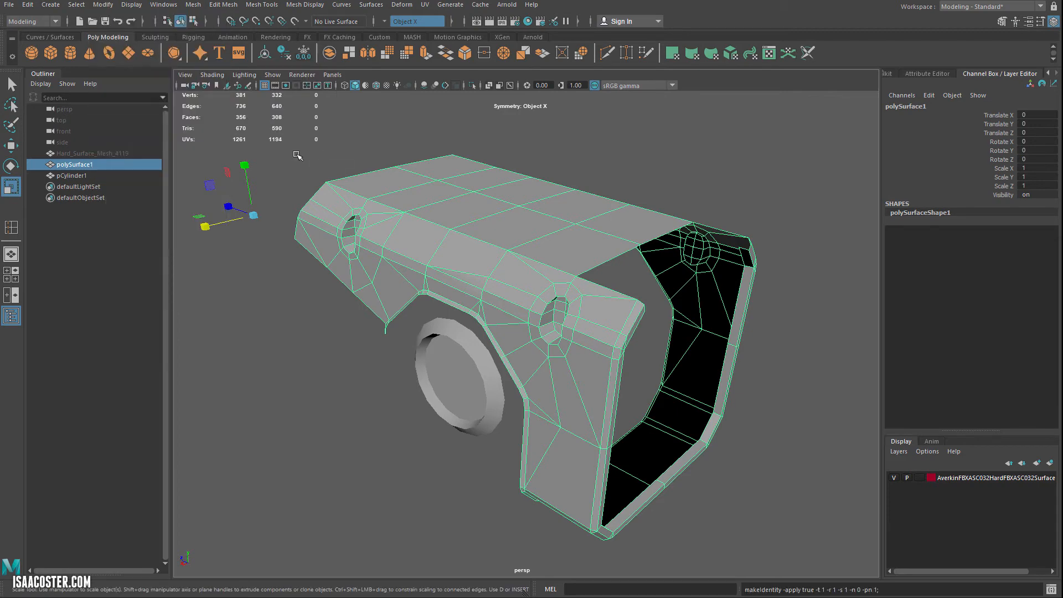
pyautogui.keyDown('alt'); pyautogui.moveTo(298, 156); pyautogui.dragTo(291, 161); pyautogui.keyUp('alt')
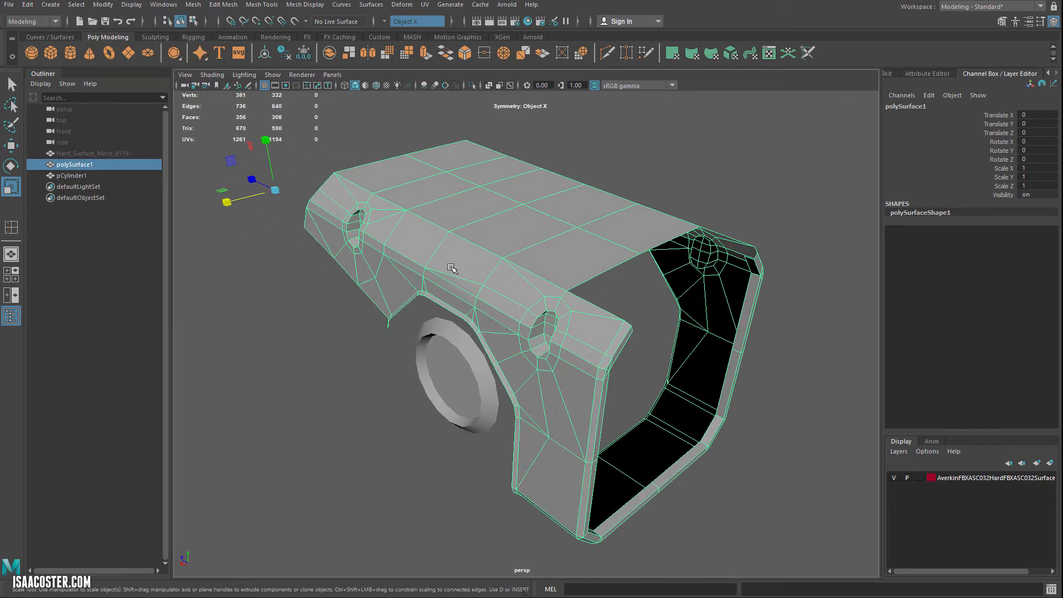
pyautogui.click(103, 5)
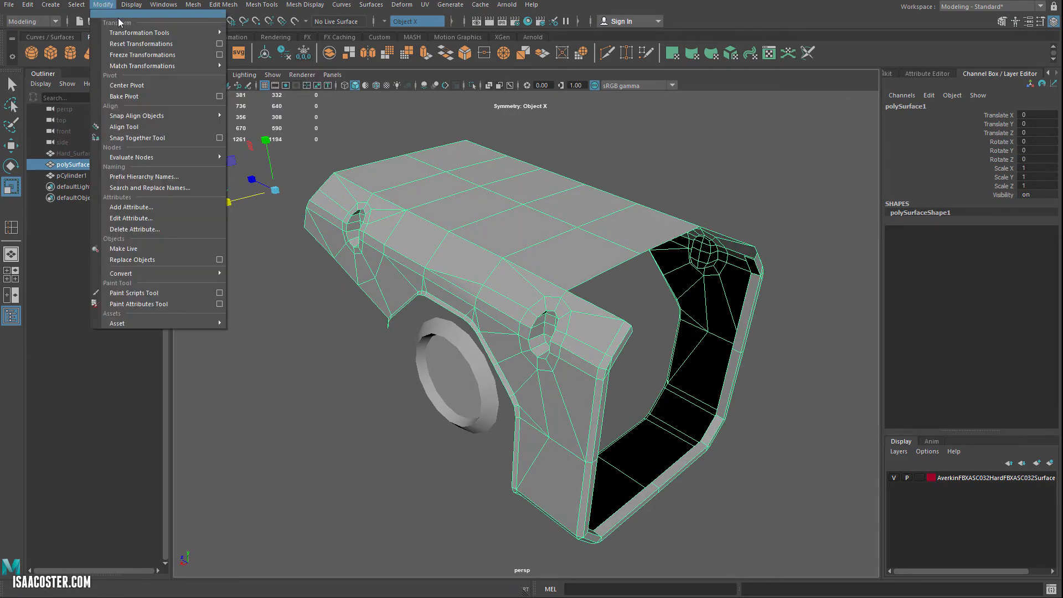
pyautogui.click(127, 83)
pyautogui.keyDown('alt'); pyautogui.moveTo(457, 284); pyautogui.dragTo(468, 302); pyautogui.keyUp('alt')
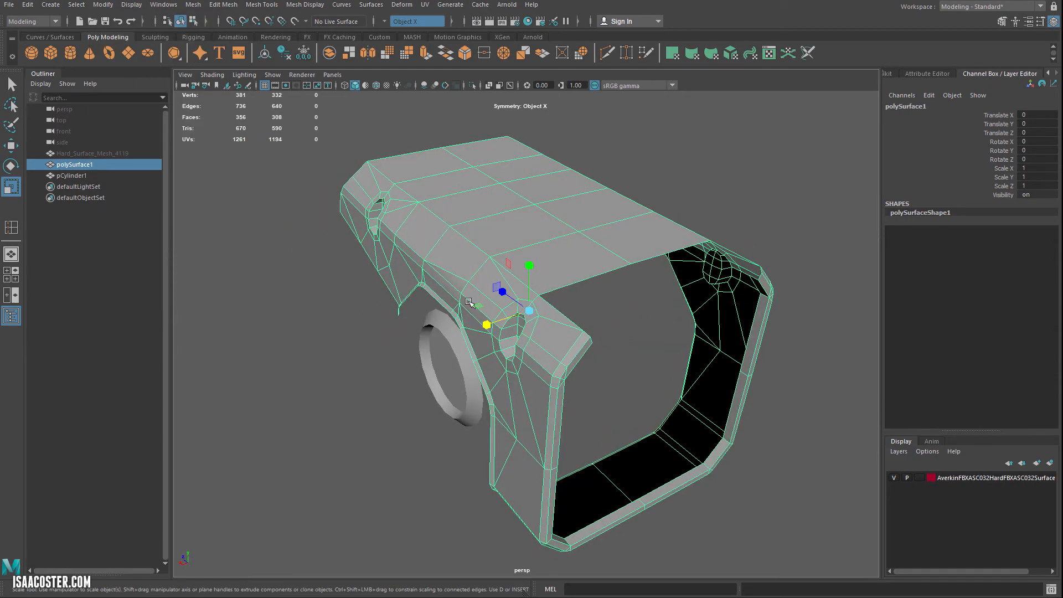
# - Combine polySurface1 and pCylinder1 into one mesh and delete the combined mesh's history
pyautogui.keyDown('shift'); pyautogui.click(449, 332); pyautogui.keyUp('shift')
pyautogui.keyDown('alt'); pyautogui.moveTo(316, 352); pyautogui.dragTo(377, 314); pyautogui.keyUp('alt')
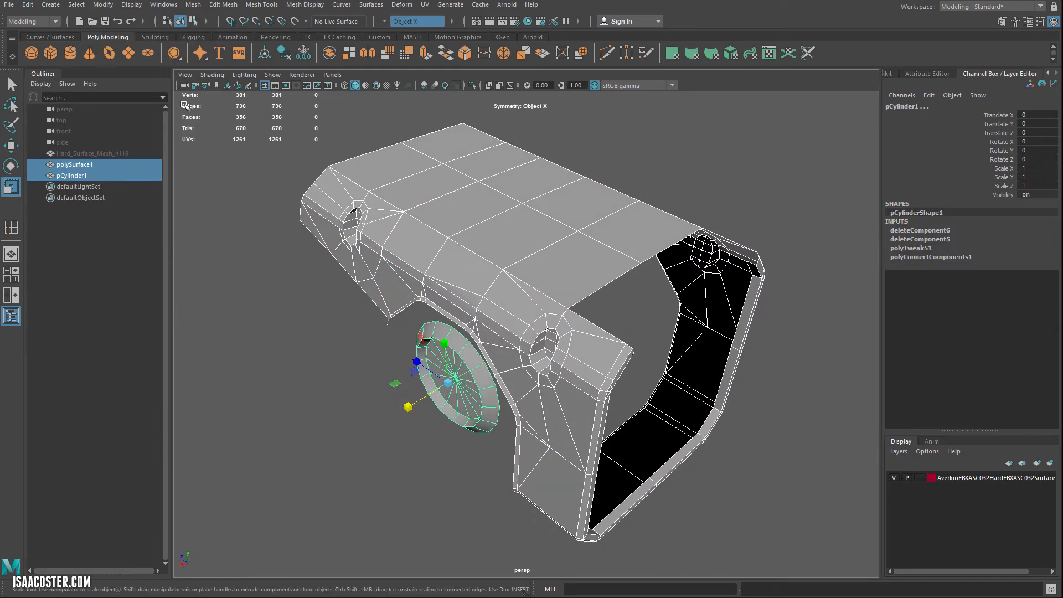
pyautogui.click(192, 5)
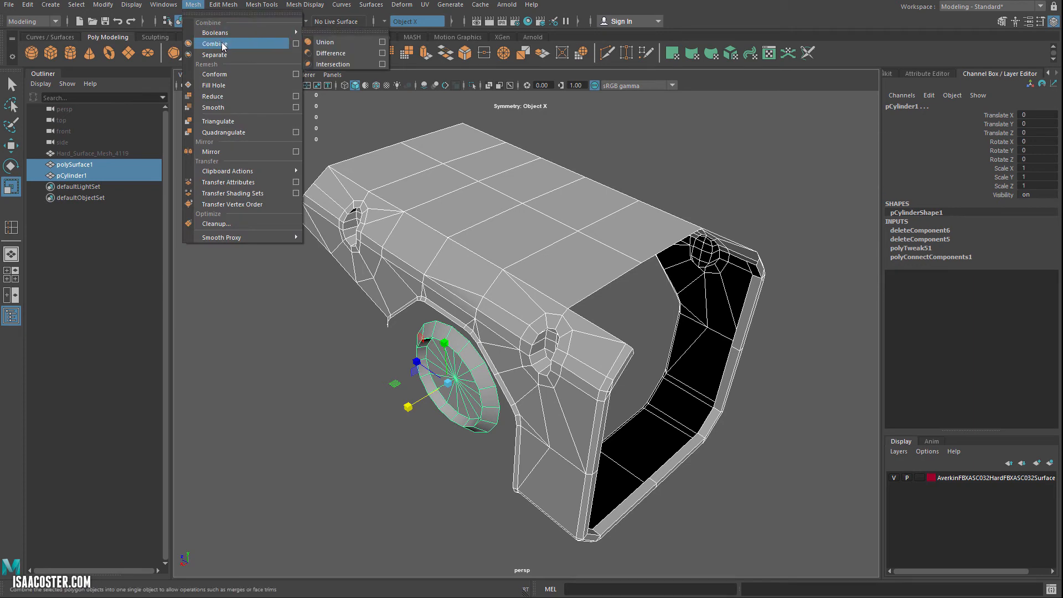
pyautogui.click(215, 44)
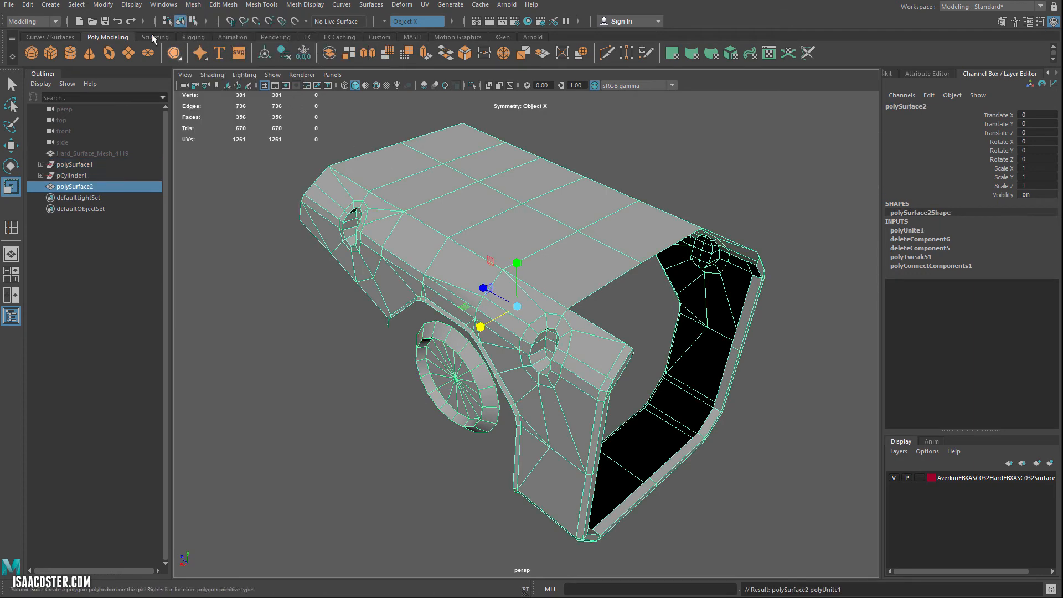
pyautogui.click(28, 5)
pyautogui.moveTo(155, 135)
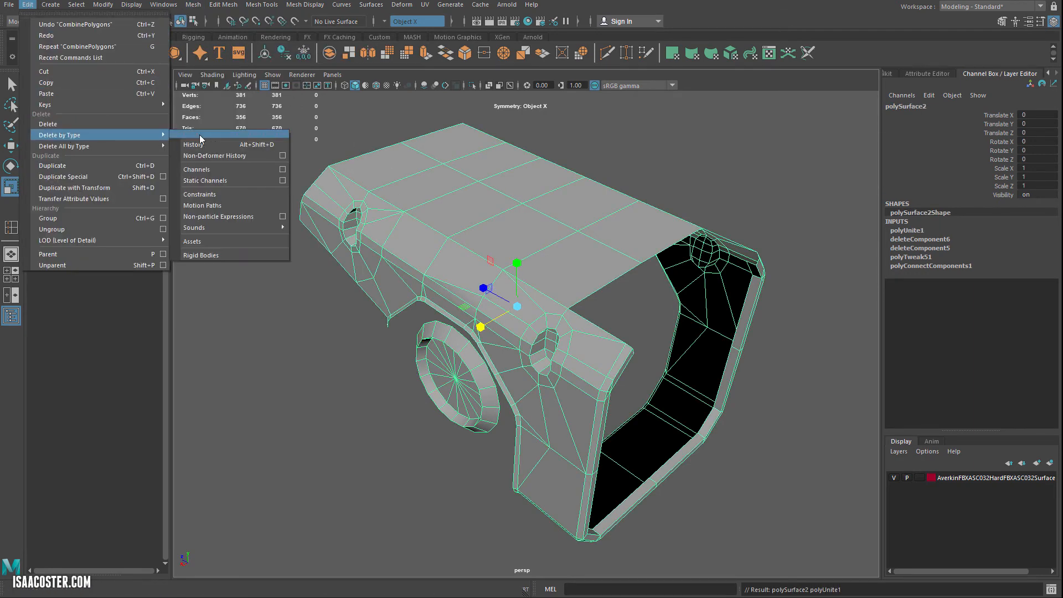
pyautogui.click(211, 149)
pyautogui.keyDown('alt'); pyautogui.moveTo(327, 258); pyautogui.dragTo(308, 247); pyautogui.keyUp('alt')
pyautogui.click(340, 305)
pyautogui.keyDown('alt'); pyautogui.moveTo(340, 305); pyautogui.dragTo(339, 328); pyautogui.keyUp('alt')
pyautogui.click(500, 240)
pyautogui.keyDown('alt'); pyautogui.moveTo(502, 241); pyautogui.dragTo(573, 242); pyautogui.keyUp('alt')
pyautogui.moveTo(574, 242); pyautogui.dragTo(576, 270, button='right')
pyautogui.scroll(-3, 618, 262)
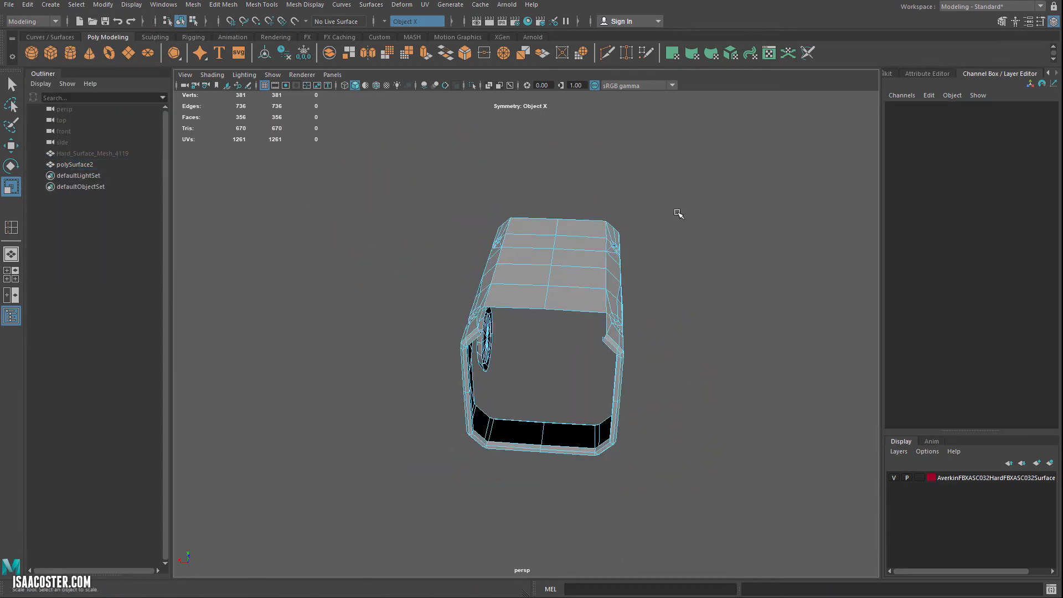
pyautogui.press('F8')
# - Mirror the combined mesh across the world X axis in the negative direction, with Cut Geometry on and border vertices merged
pyautogui.keyDown('alt'); pyautogui.moveTo(676, 291); pyautogui.dragTo(696, 315); pyautogui.keyUp('alt')
pyautogui.click(192, 6)
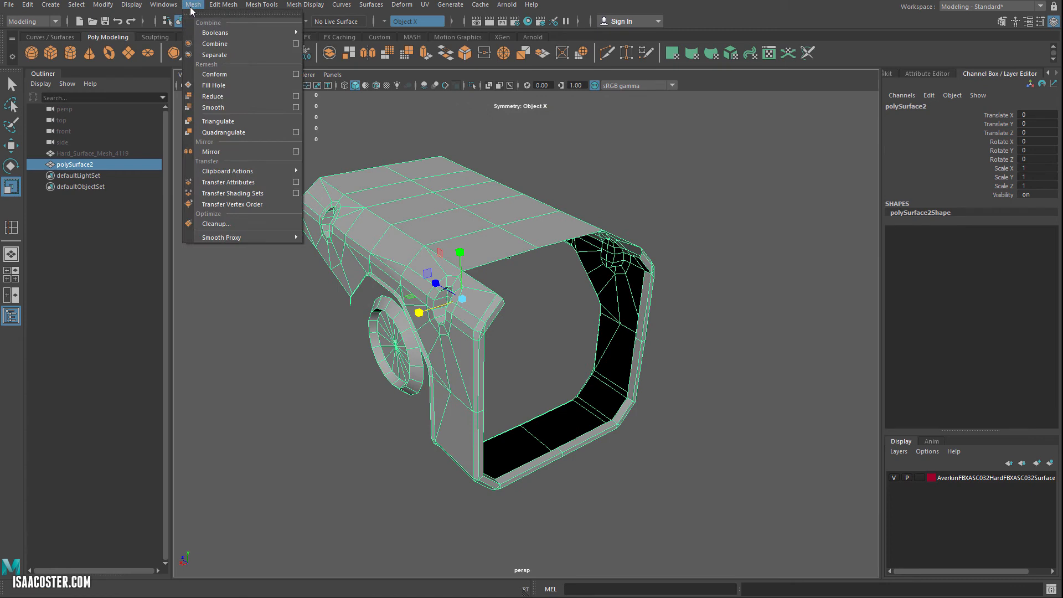
pyautogui.moveTo(169, 7)
pyautogui.moveTo(249, 6)
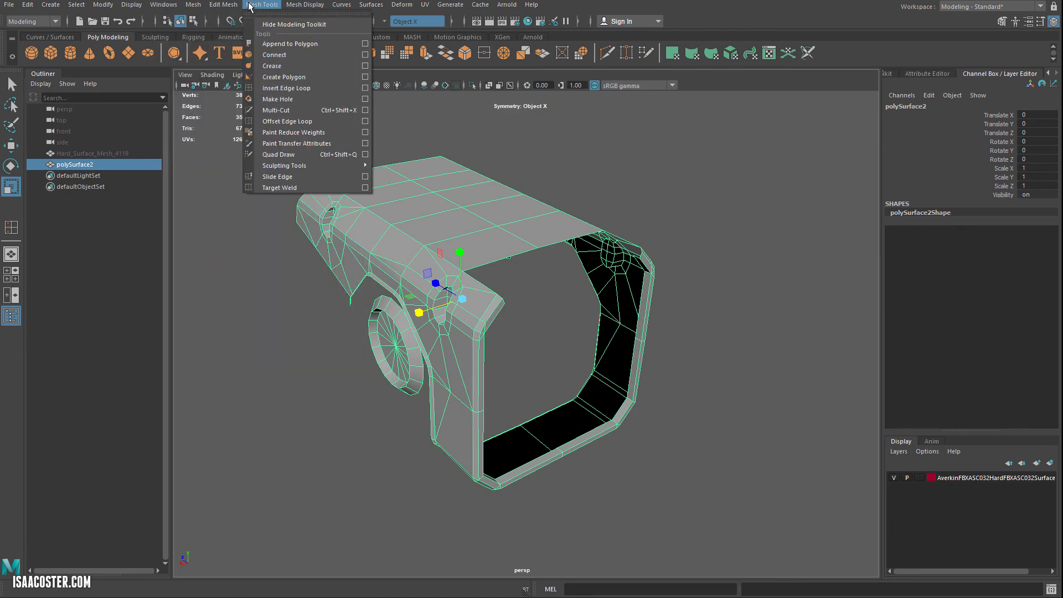
pyautogui.moveTo(305, 5)
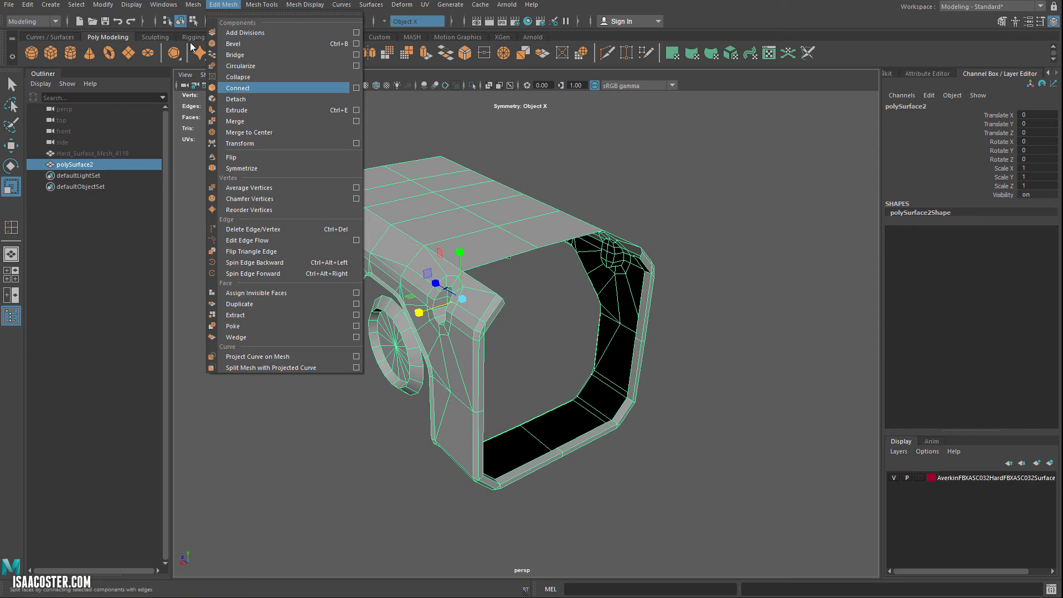
pyautogui.click(295, 151)
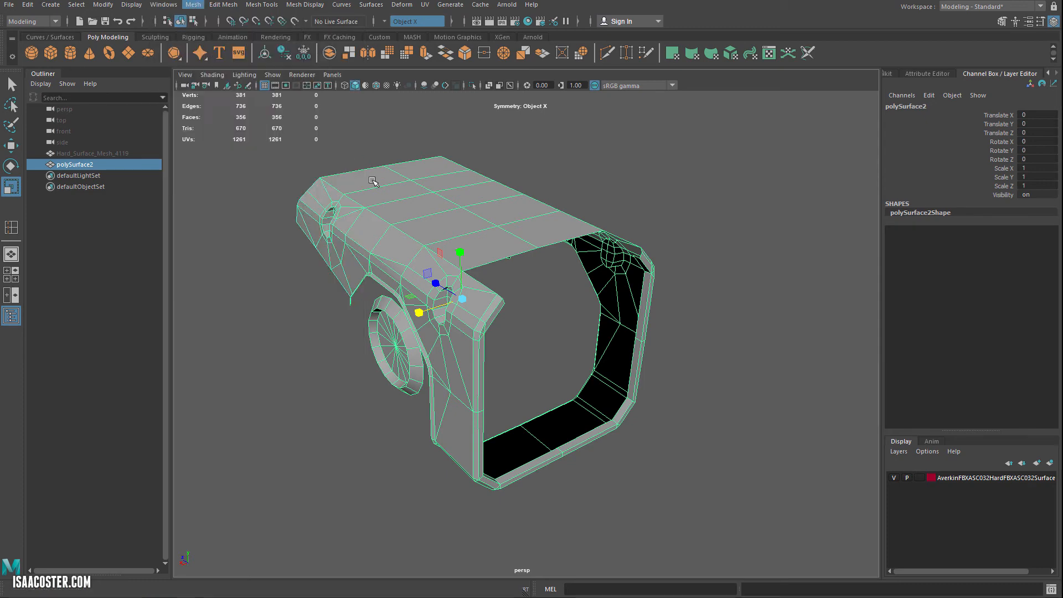
pyautogui.keyDown('alt'); pyautogui.moveTo(335, 271); pyautogui.dragTo(238, 296); pyautogui.keyUp('alt')
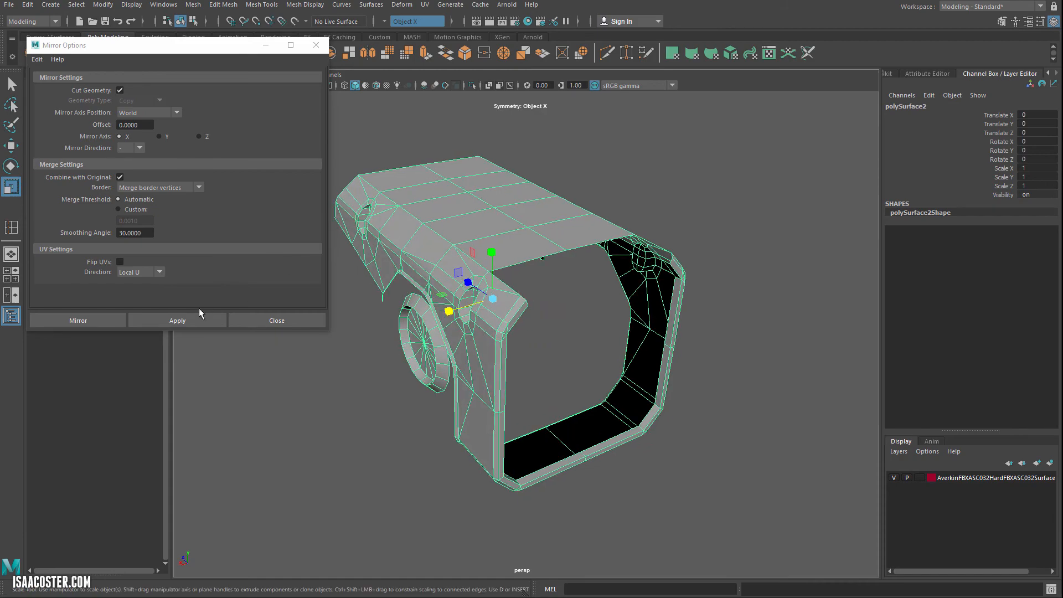
pyautogui.click(189, 321)
pyautogui.keyDown('alt'); pyautogui.moveTo(392, 423); pyautogui.dragTo(535, 381); pyautogui.keyUp('alt')
pyautogui.keyDown('alt'); pyautogui.moveTo(611, 336); pyautogui.dragTo(619, 385); pyautogui.keyUp('alt')
# - Close the mirror options and delete the mirrored mesh's construction history
pyautogui.press('F8')
pyautogui.press('F8')
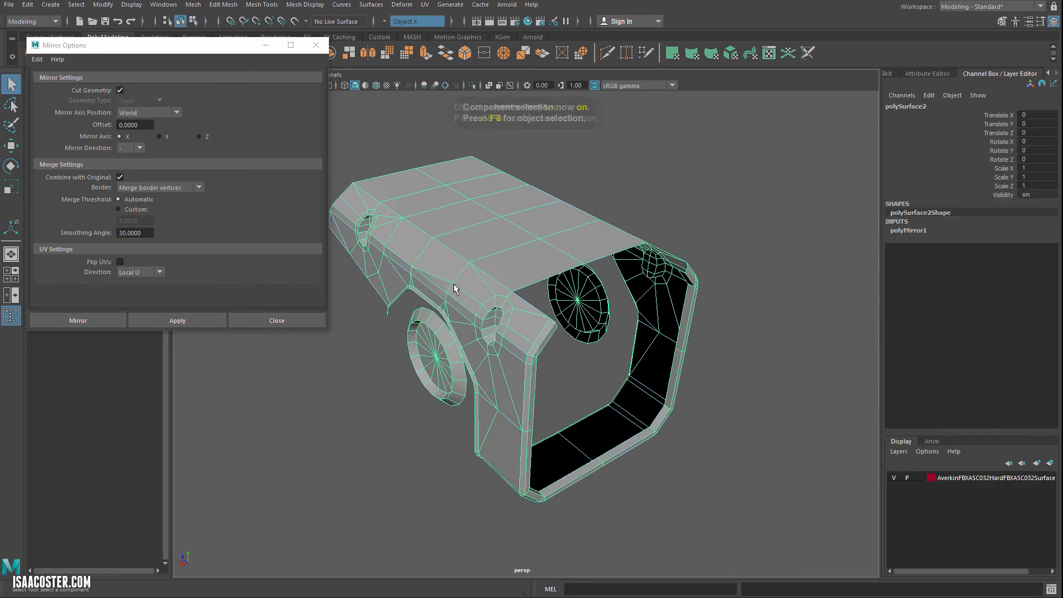
pyautogui.click(316, 45)
pyautogui.click(27, 4)
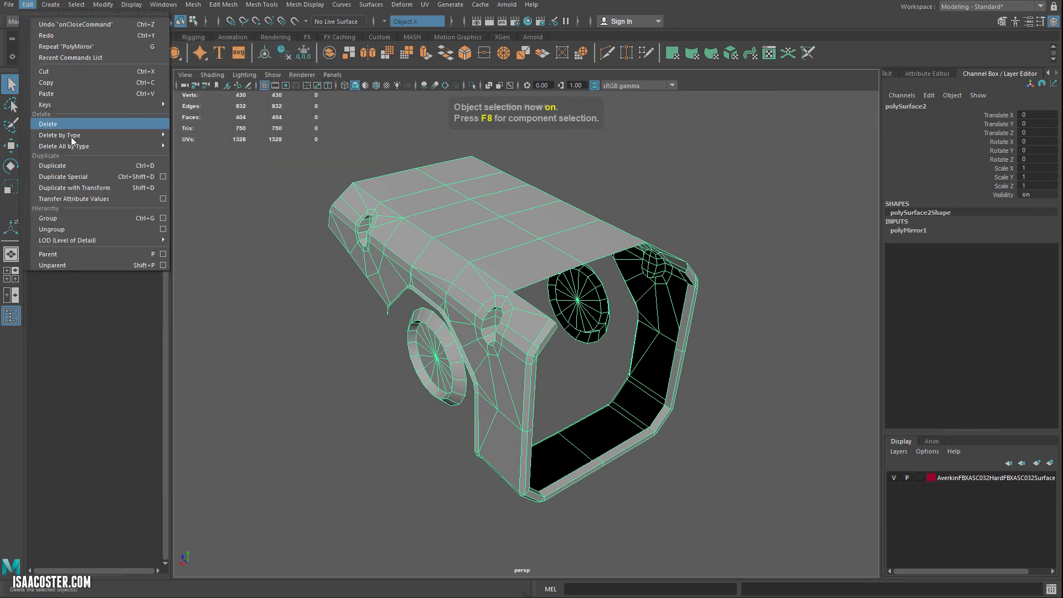
pyautogui.moveTo(83, 135)
pyautogui.click(198, 145)
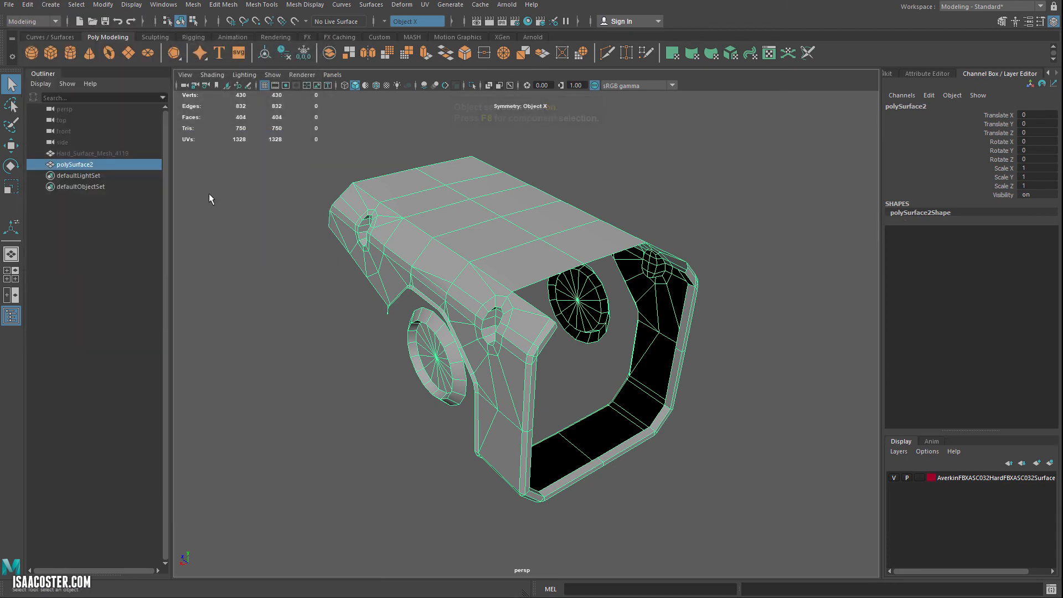
# - Unhide Hard_Surface_Mesh_4119 and make it the live surface
pyautogui.click(96, 154)
pyautogui.hotkey('shift', 'h')
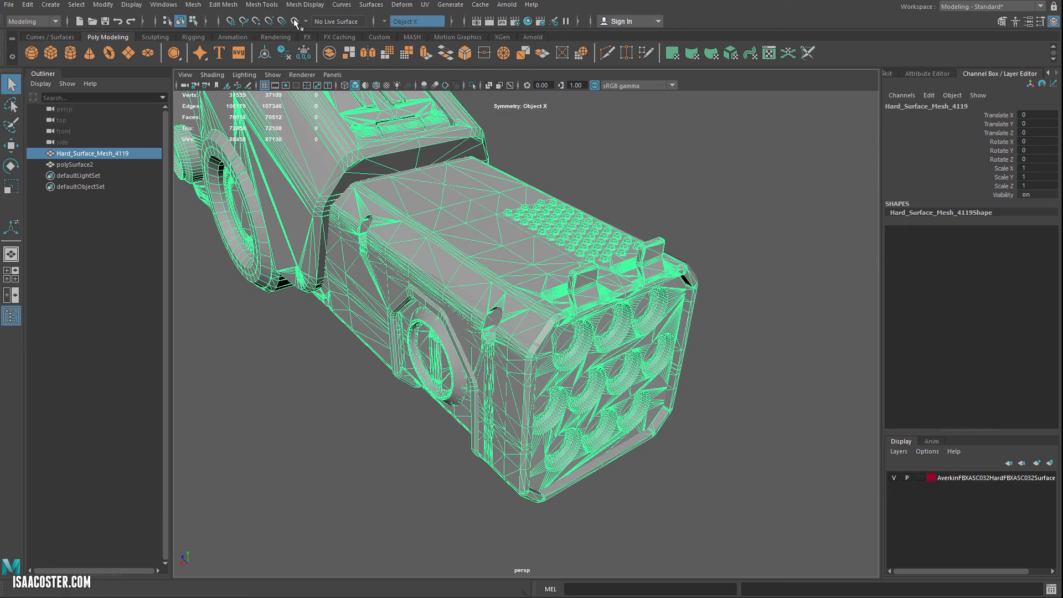
pyautogui.click(295, 22)
# - Select polySurface2 and activate Quad Draw on it from the Modeling Toolkit
pyautogui.click(621, 274)
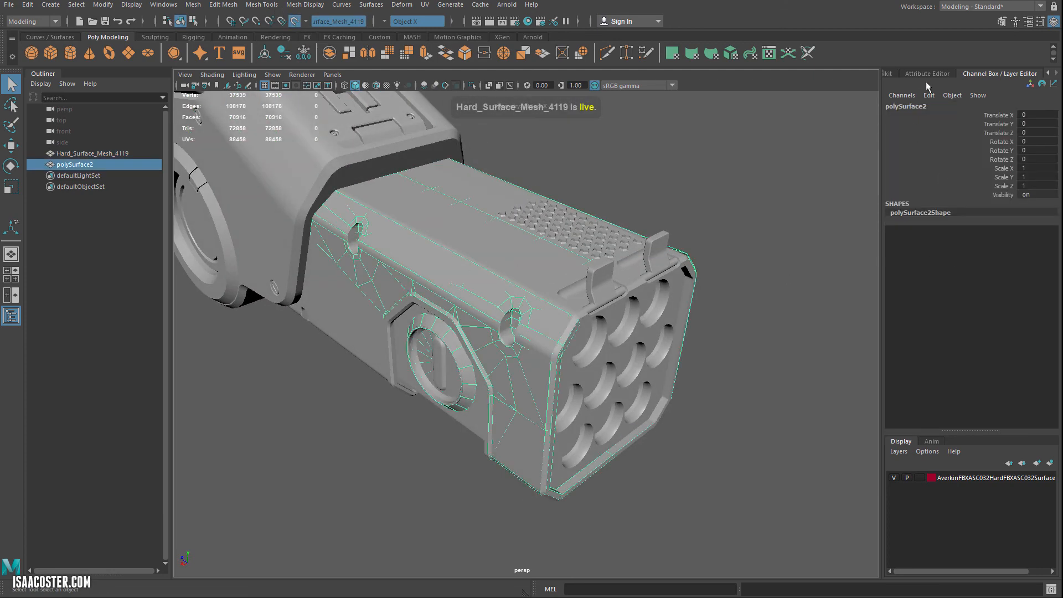
pyautogui.click(887, 74)
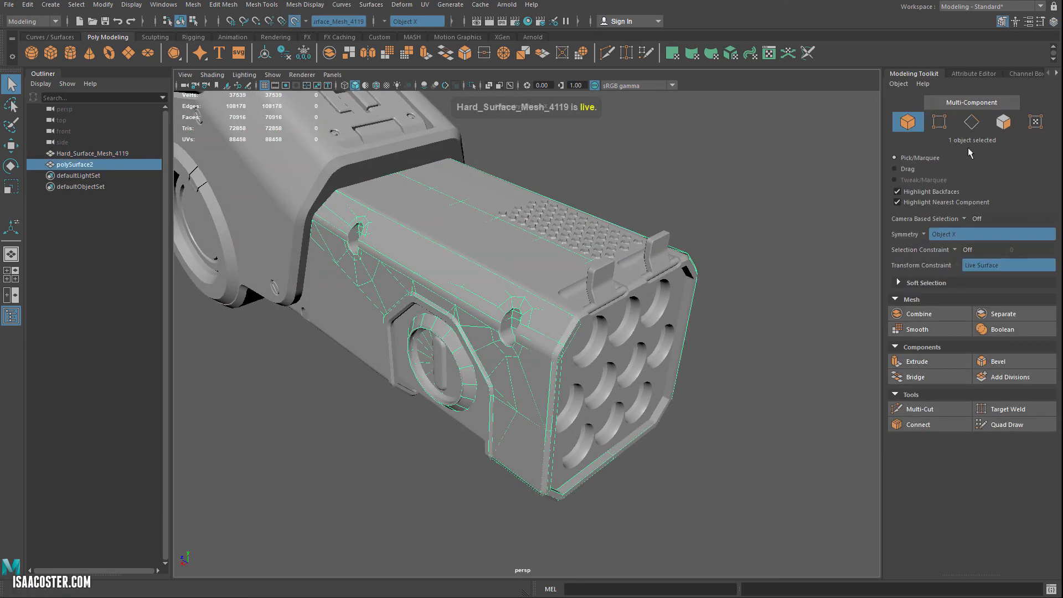
pyautogui.click(1007, 424)
pyautogui.moveTo(731, 387)
pyautogui.keyDown('alt'); pyautogui.mouseDown()
pyautogui.moveTo(792, 363)
pyautogui.moveTo(729, 359)
pyautogui.mouseUp(); pyautogui.keyUp('alt')
pyautogui.scroll(5, 609, 332)
pyautogui.keyDown('alt'); pyautogui.moveTo(488, 283); pyautogui.dragTo(608, 297); pyautogui.keyUp('alt')
pyautogui.keyDown('alt'); pyautogui.moveTo(410, 302); pyautogui.dragTo(453, 300, button='middle'); pyautogui.keyUp('alt')
pyautogui.keyDown('alt'); pyautogui.moveTo(453, 299); pyautogui.dragTo(453, 315); pyautogui.keyUp('alt')
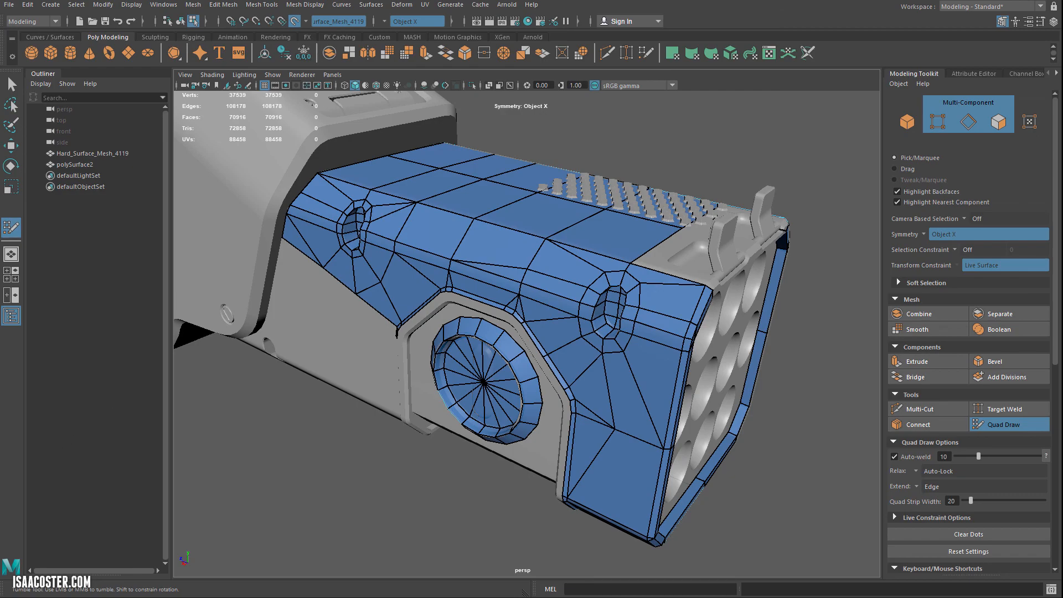